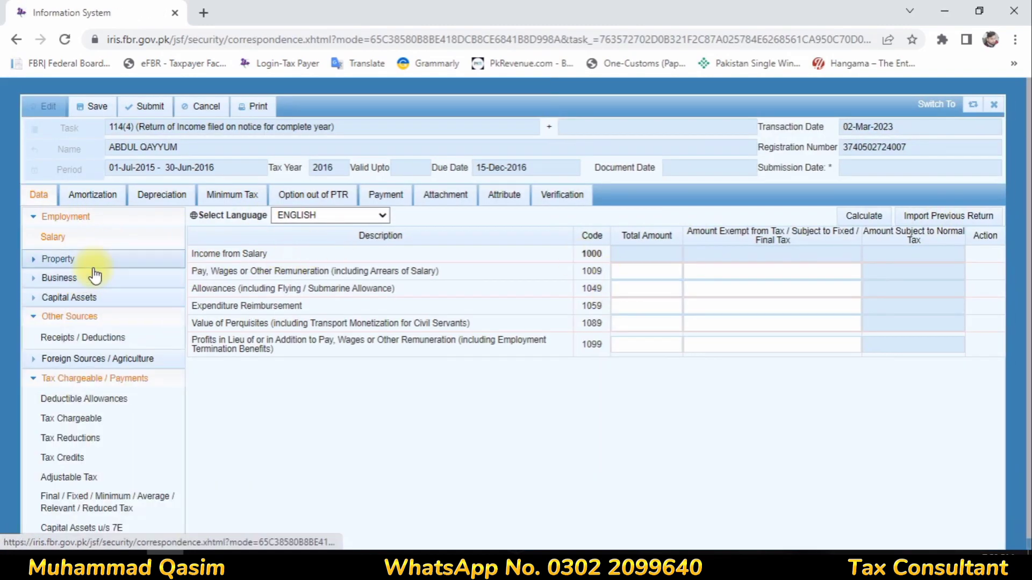
- Enter 428,000 total and 28,531 exempt for salary code 1009, then recalculate to 399,469
click(34, 381)
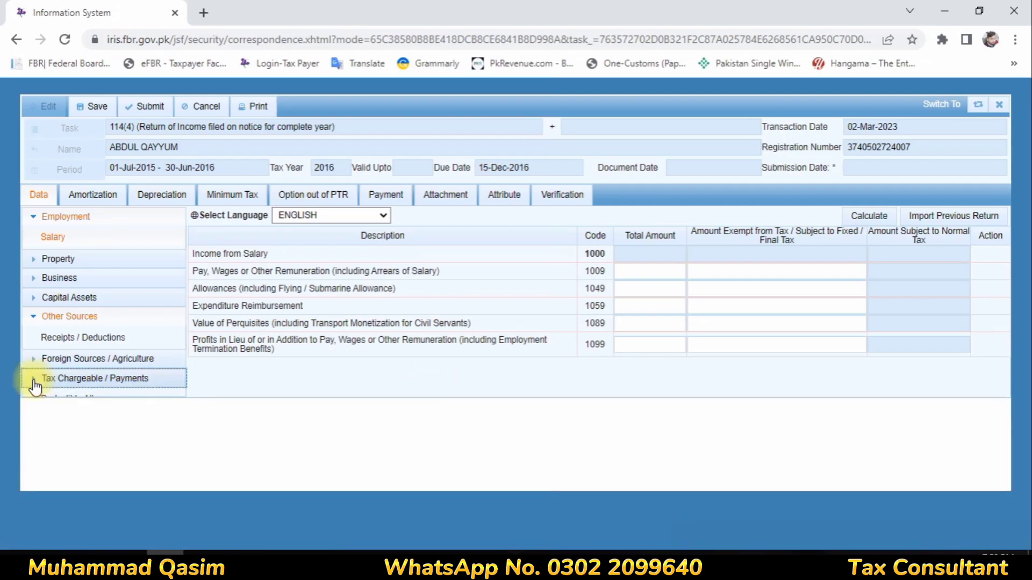
click(48, 318)
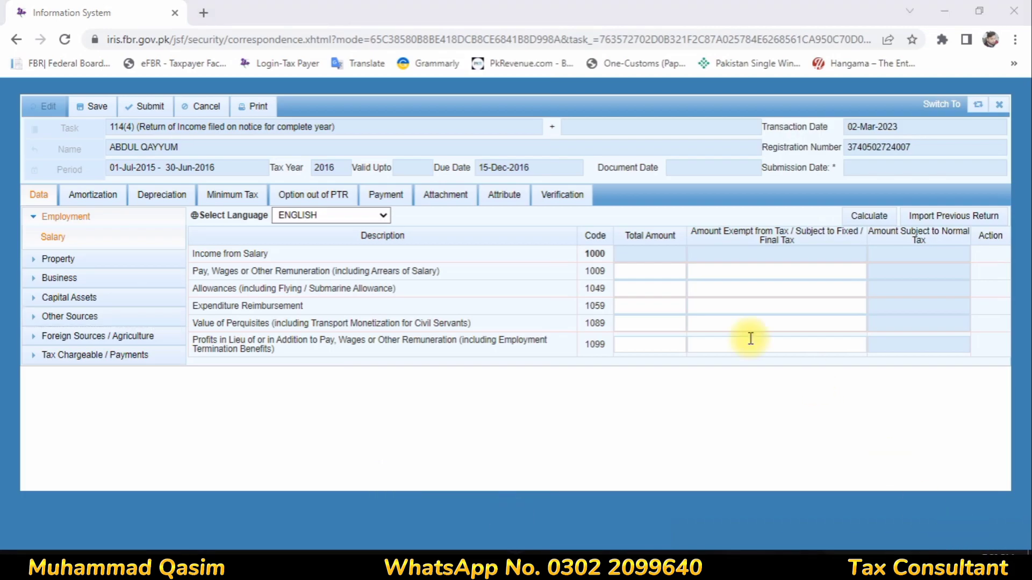
click(672, 272)
text(420)
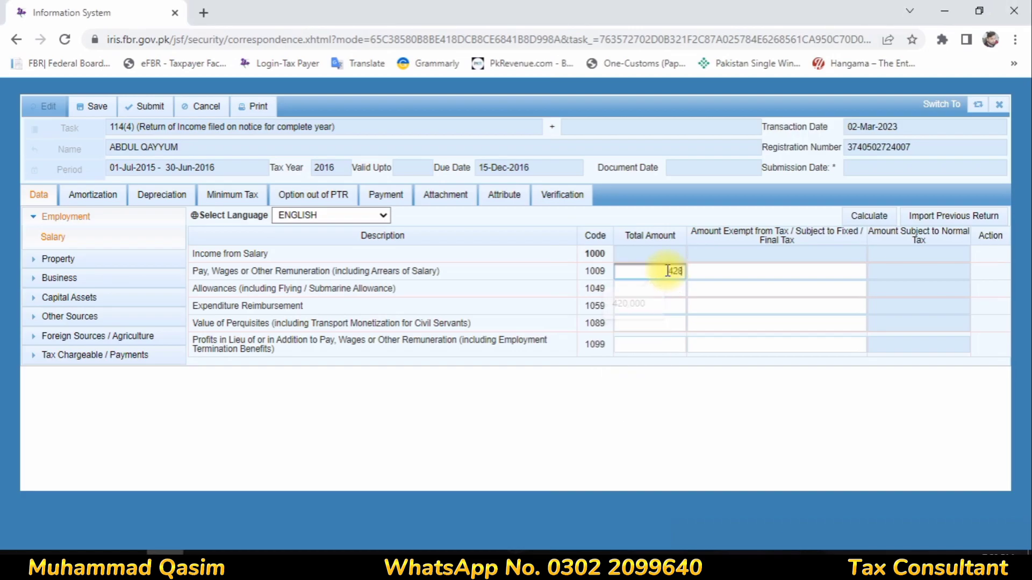
text(000)
click(771, 270)
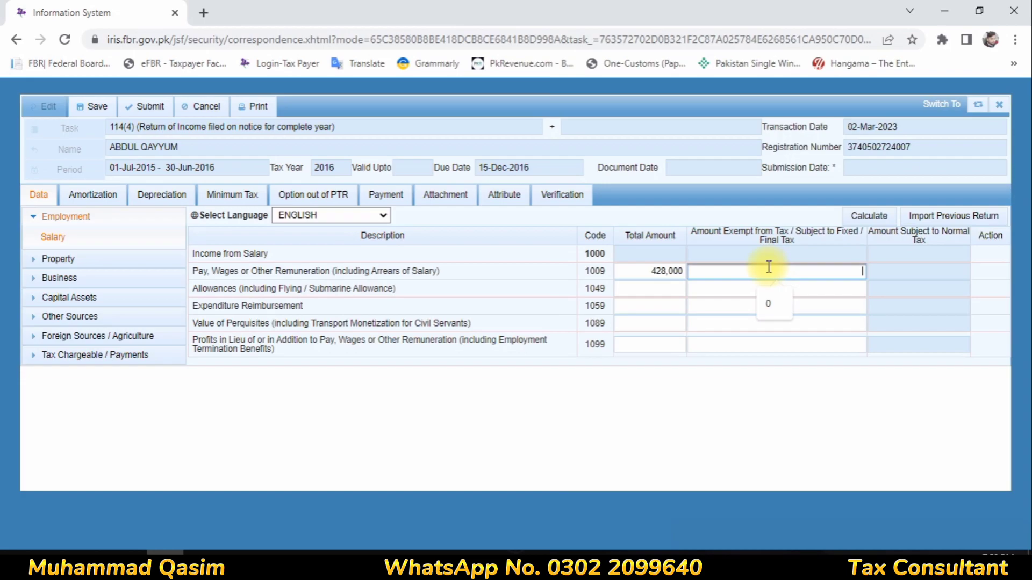
click(790, 290)
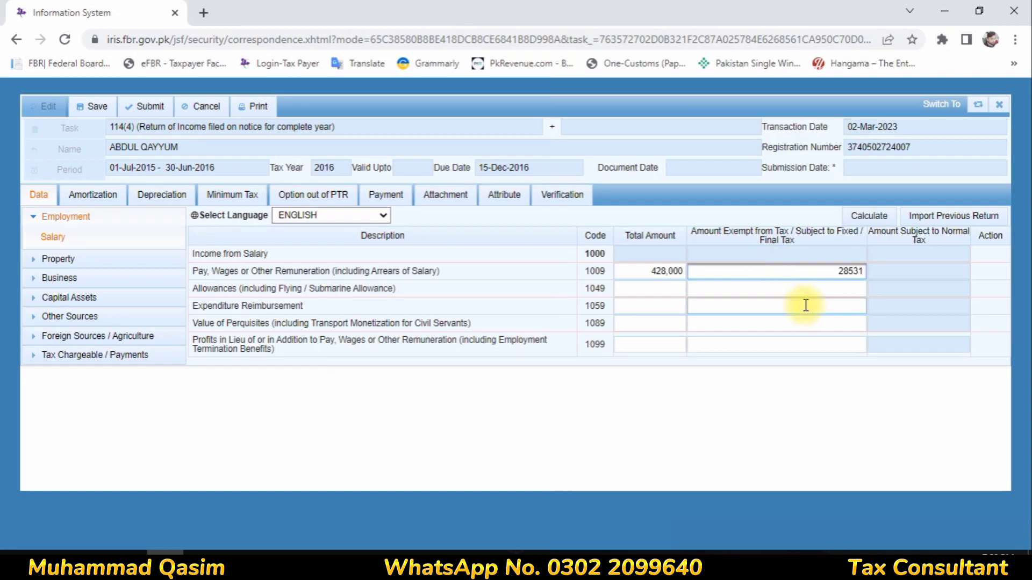
click(871, 217)
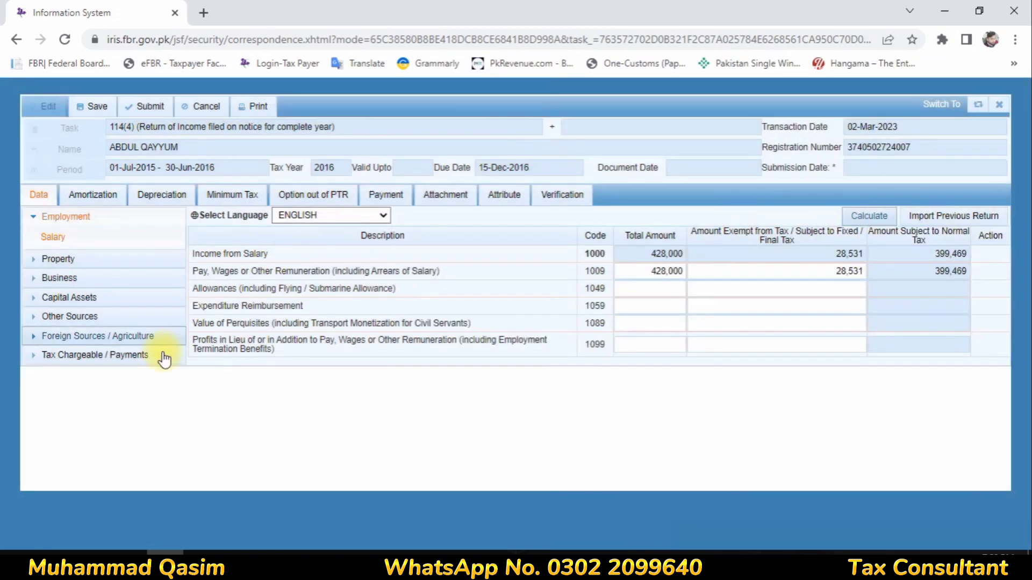
click(66, 361)
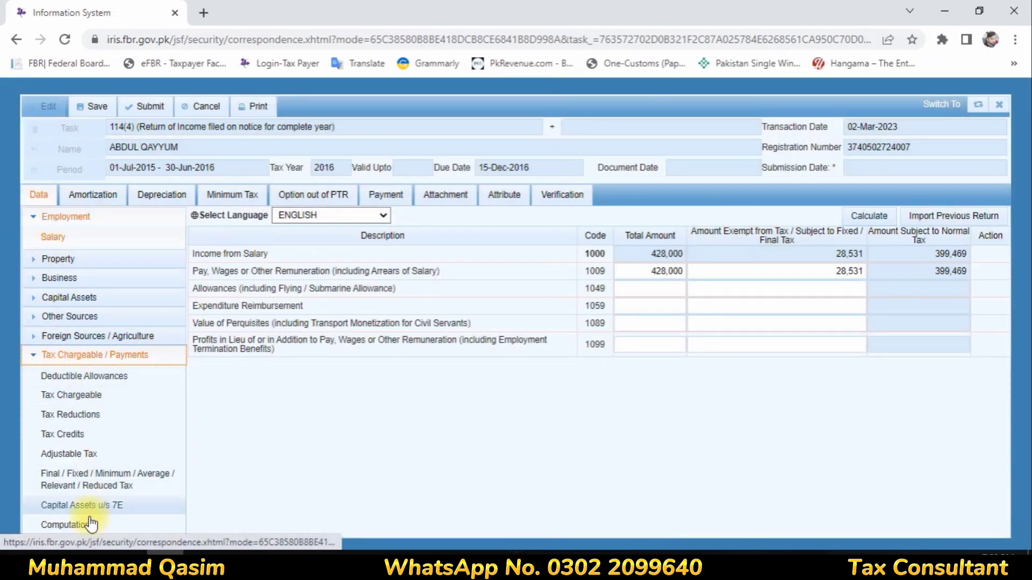
- Review the Computations summary: admitted income tax 337 and the Other Sources income rows
click(68, 525)
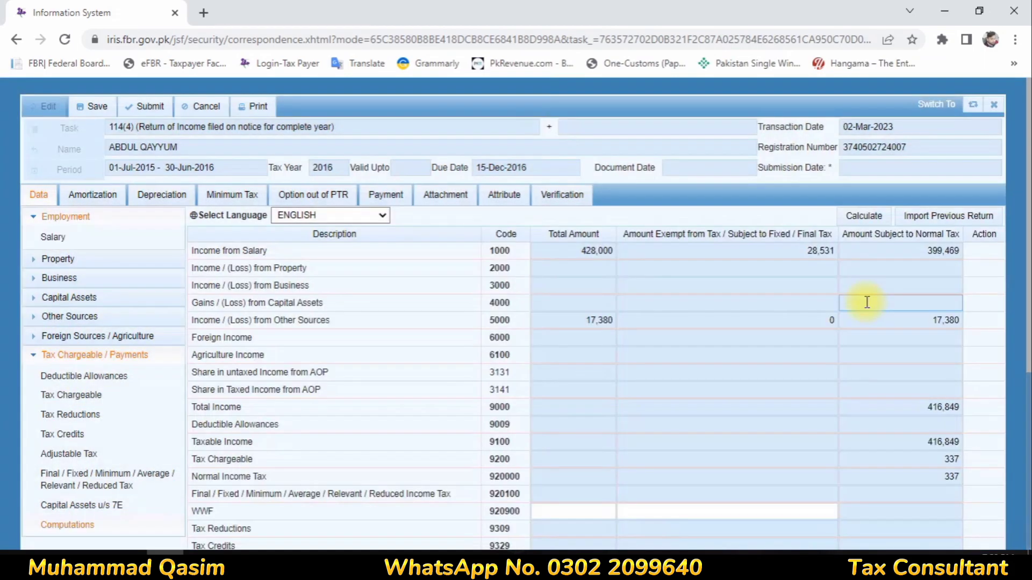
scroll(854, 317, down, 5)
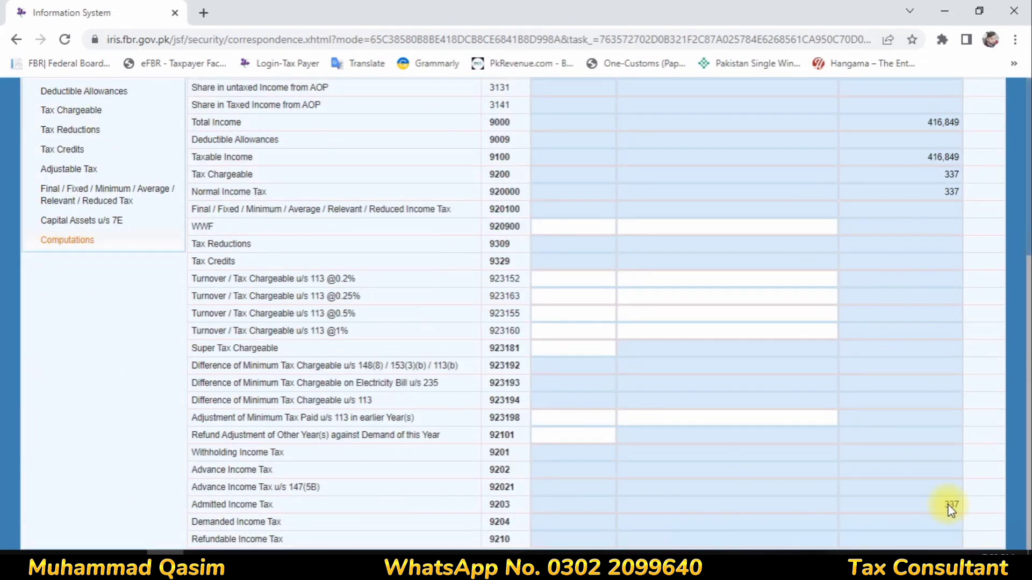
drag(244, 505, 968, 526)
scroll(967, 526, up, 5)
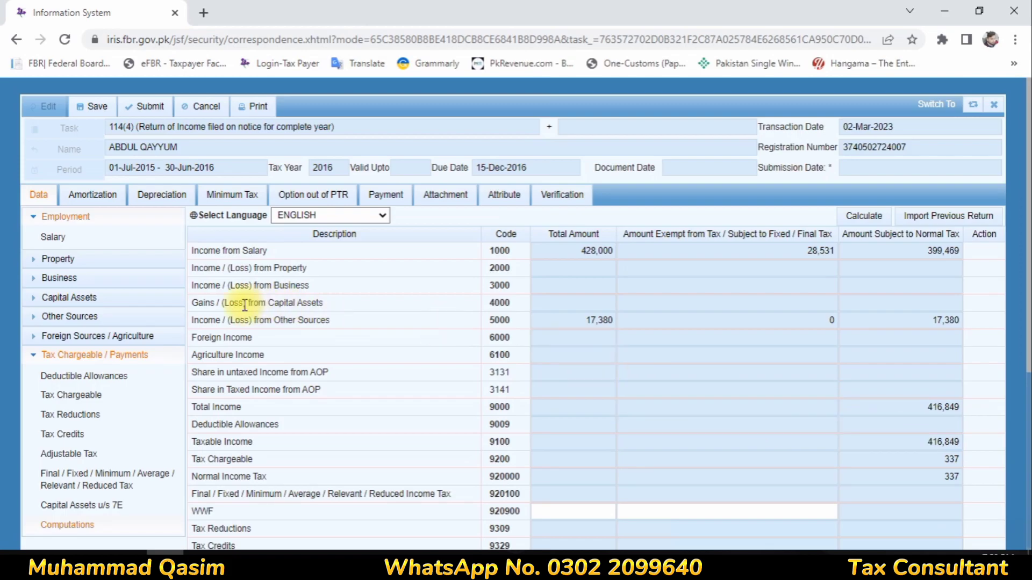
drag(237, 320, 547, 351)
click(570, 326)
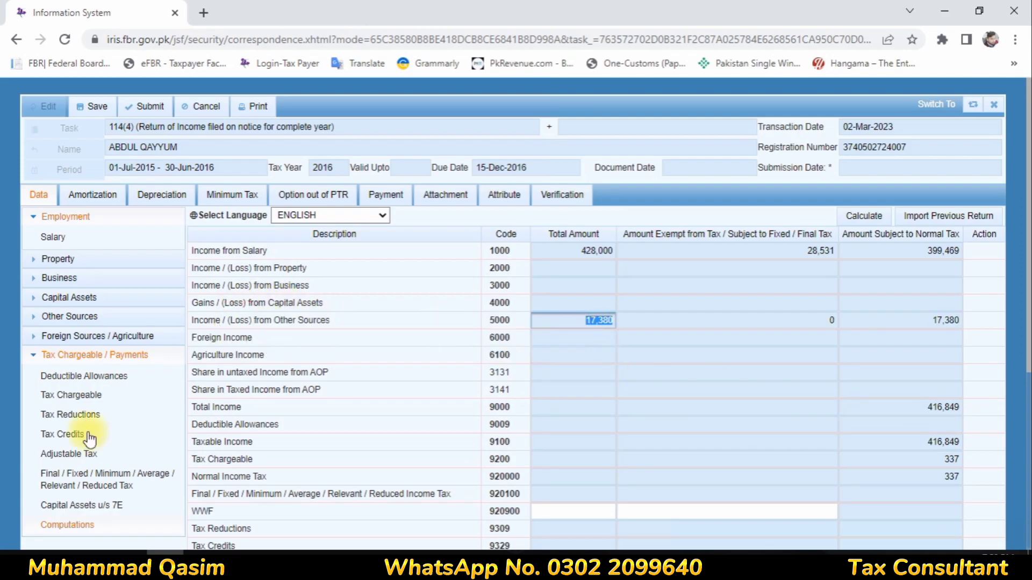
- Check the Final / Fixed / Minimum tax page and recalculate the return
click(52, 476)
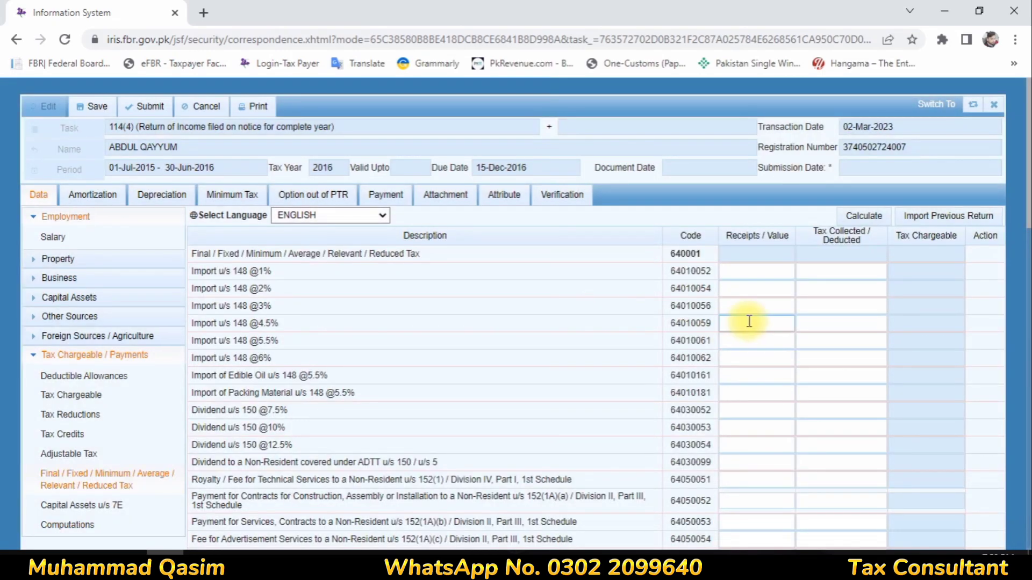
scroll(749, 320, down, 10)
scroll(754, 322, down, 5)
scroll(817, 285, up, 15)
click(873, 217)
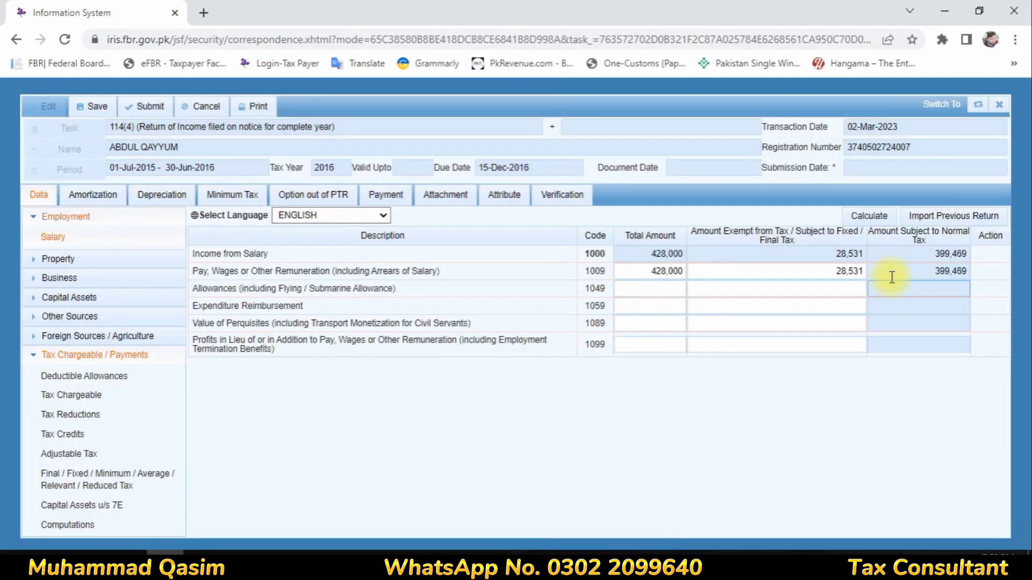
click(857, 225)
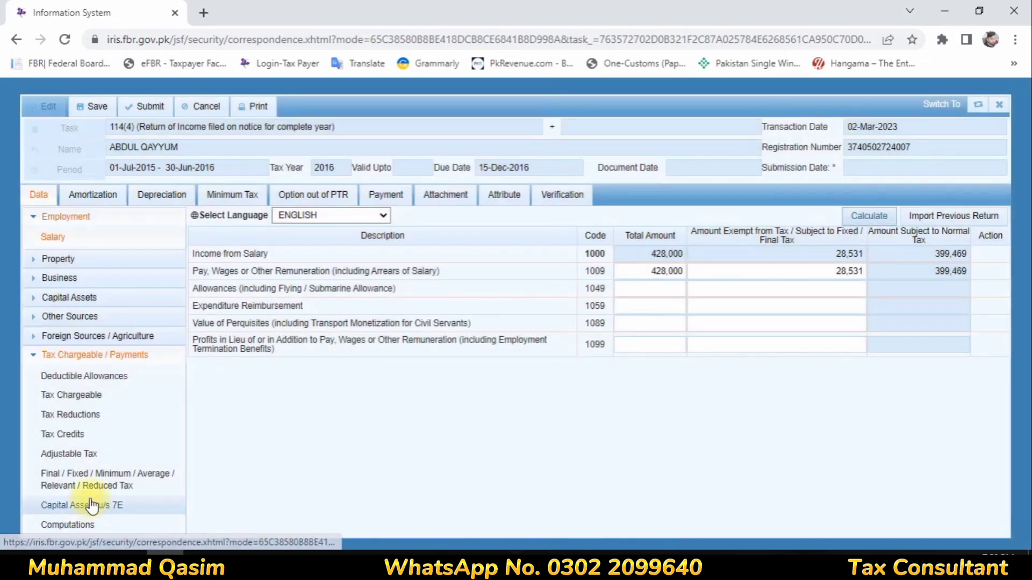
- Recalculate Computations and confirm the Other Sources total of 17,380, then expand Capital Assets
click(67, 524)
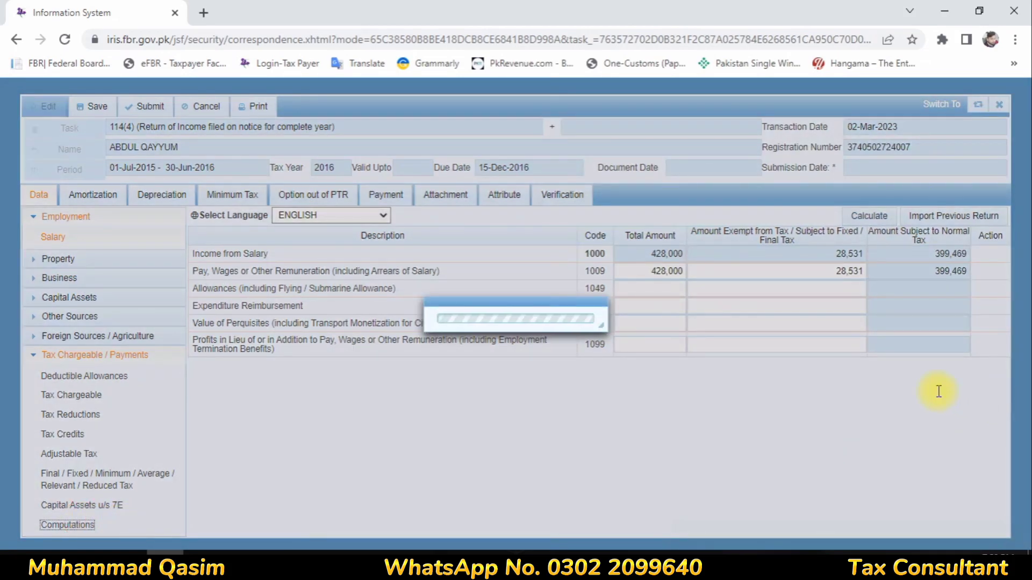
scroll(938, 392, down, 1)
scroll(938, 392, down, 3)
scroll(938, 391, up, 5)
click(861, 219)
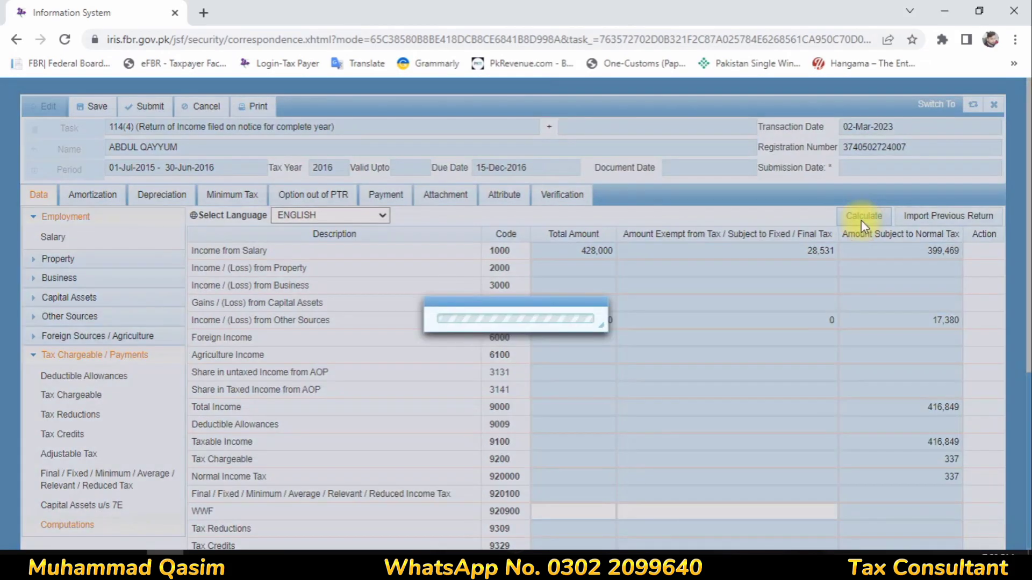
click(862, 221)
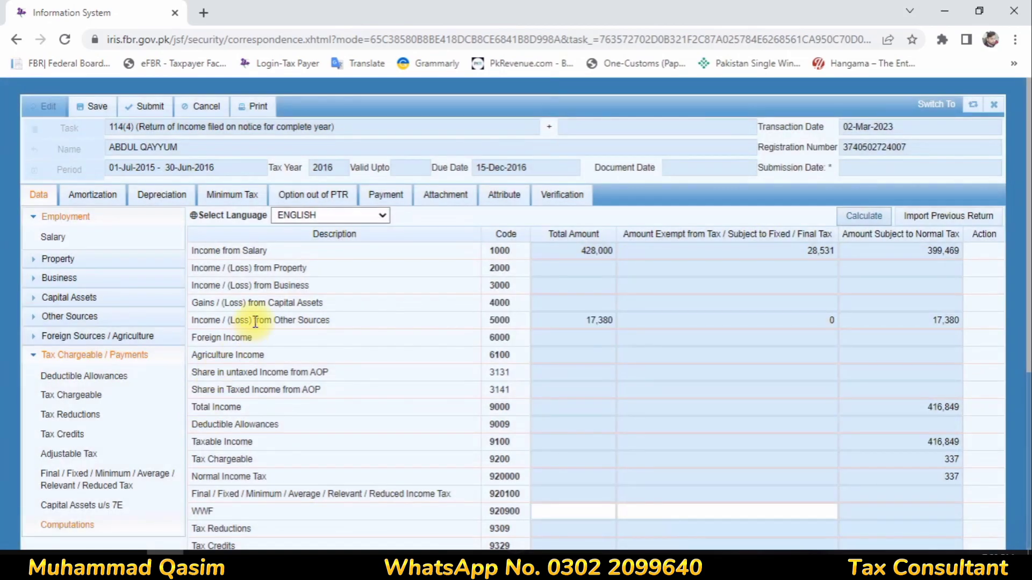
drag(255, 320, 411, 325)
click(581, 320)
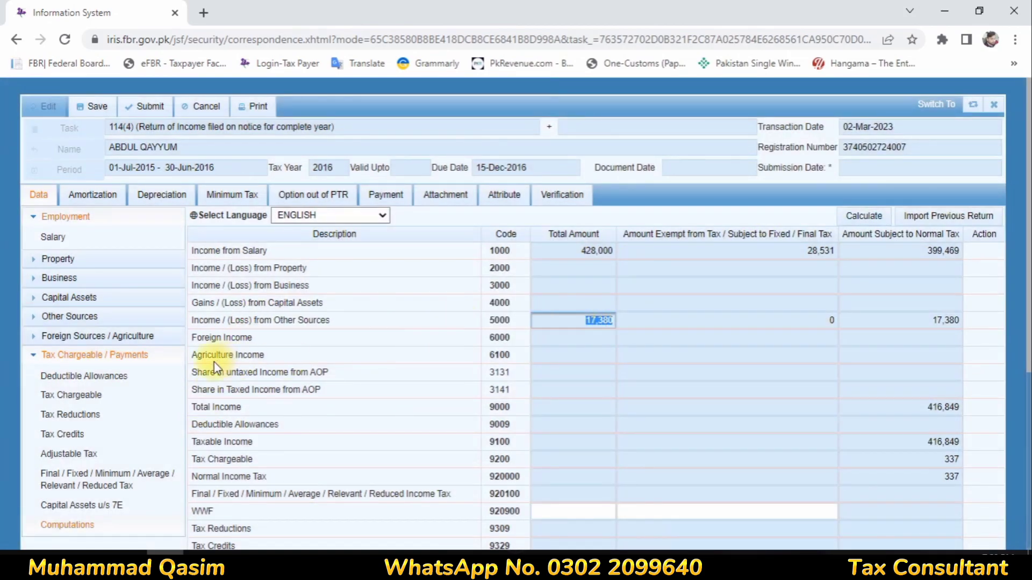
click(63, 298)
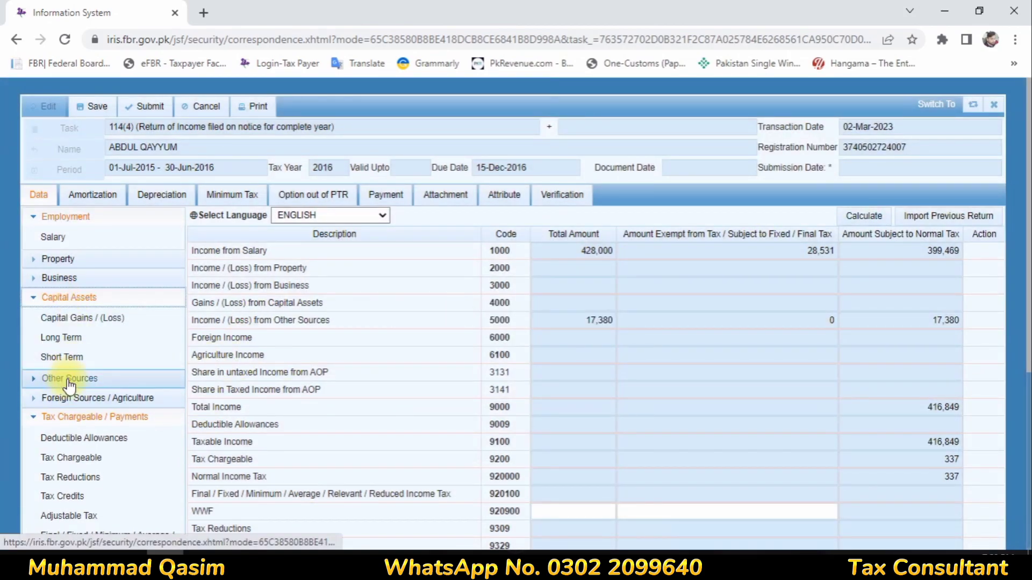
- Verify profit on debt (code 5003) of 17,380 on Other Sources Receipts / Deductions and recalculate
click(32, 380)
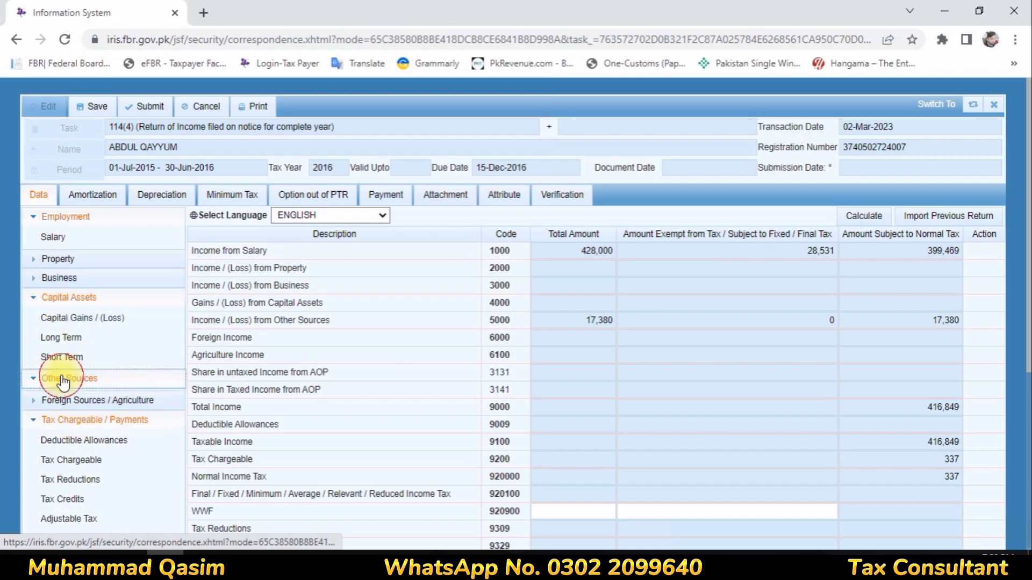
click(79, 405)
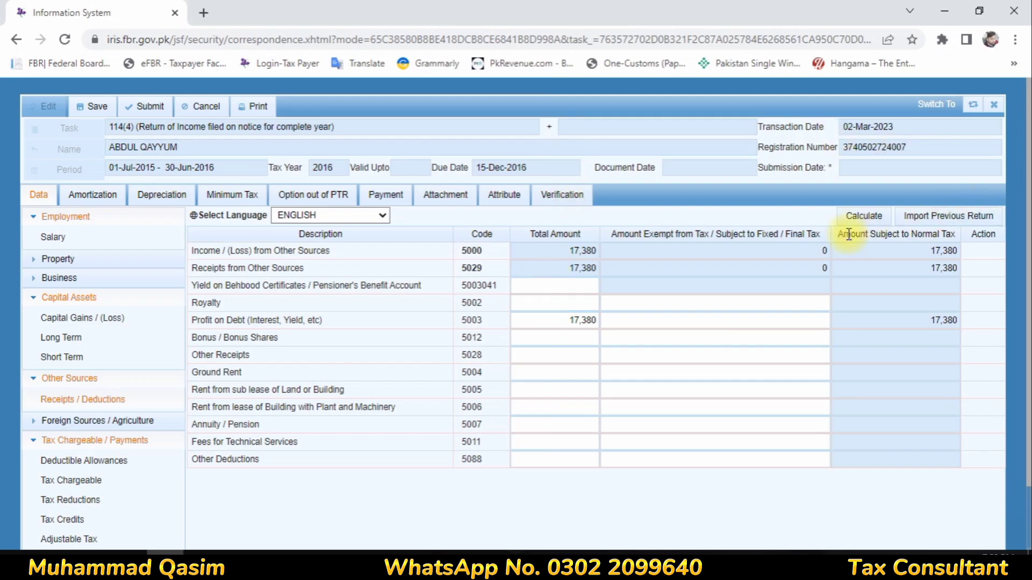
click(545, 319)
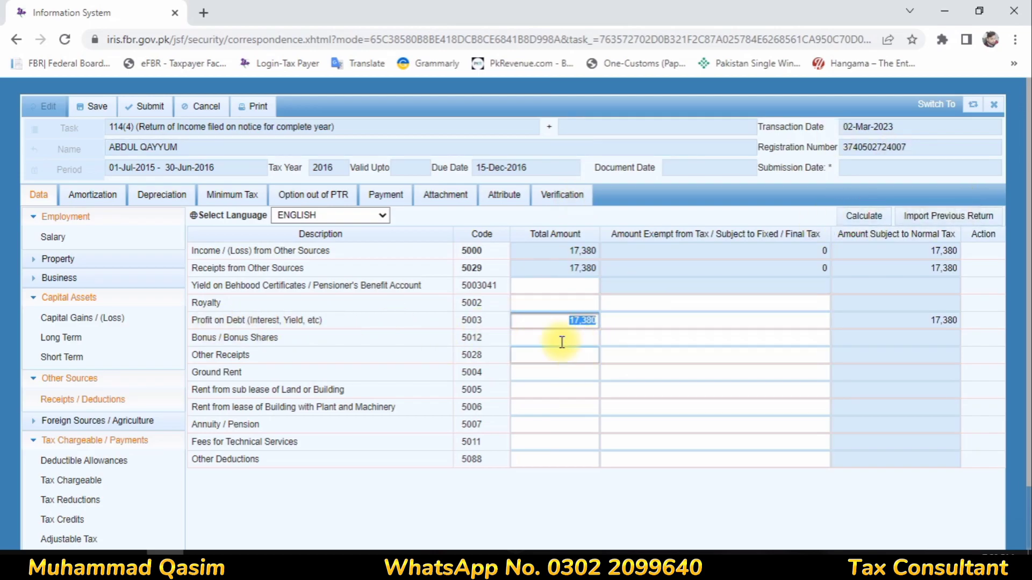
click(322, 339)
click(544, 321)
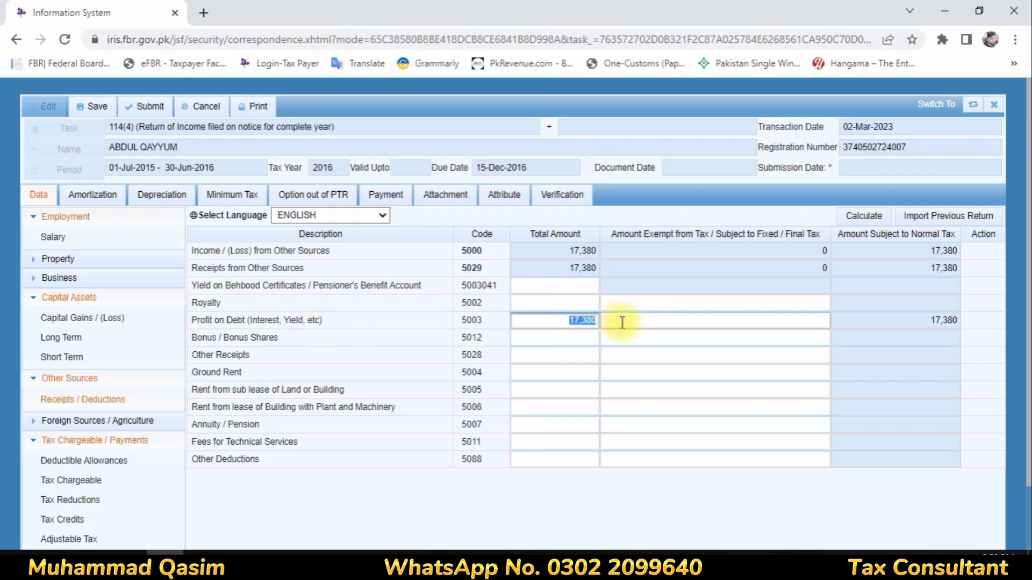
click(622, 323)
click(588, 321)
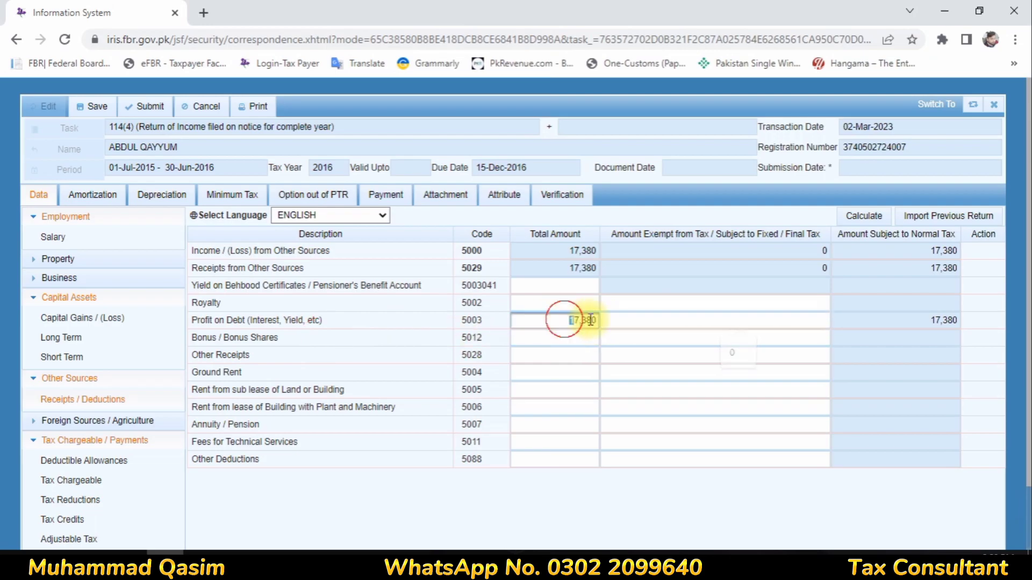
click(610, 317)
click(865, 215)
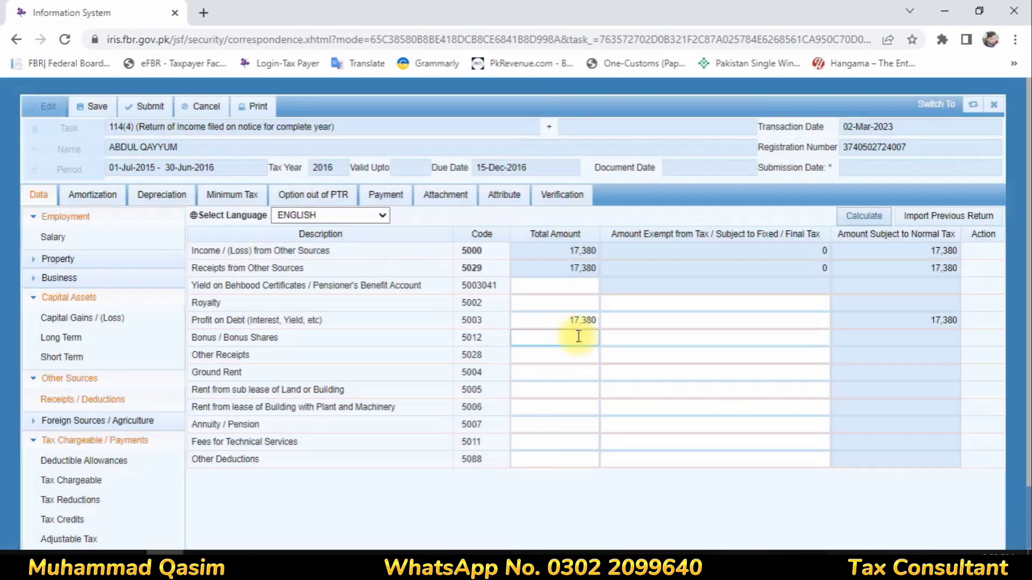
click(590, 321)
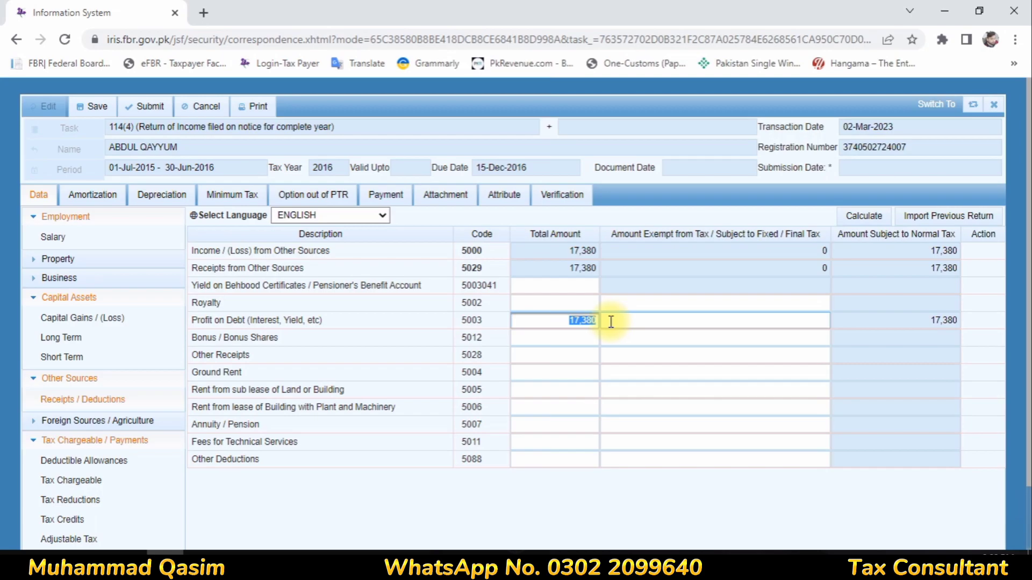
click(66, 519)
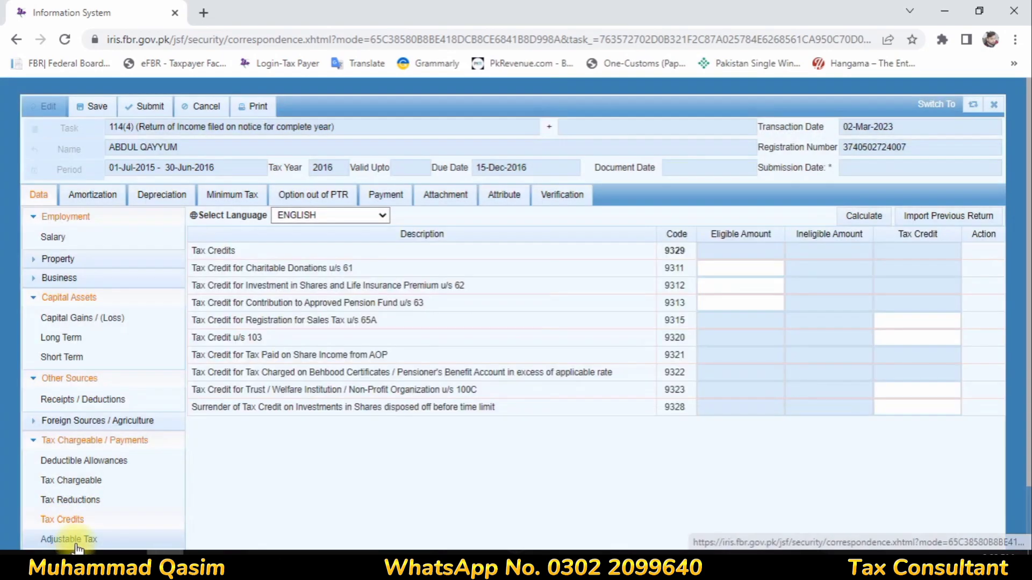
- On the Final / Fixed / Minimum tax page, search 'prof' to locate Profit on debt u/s 7B and add an entry
click(70, 538)
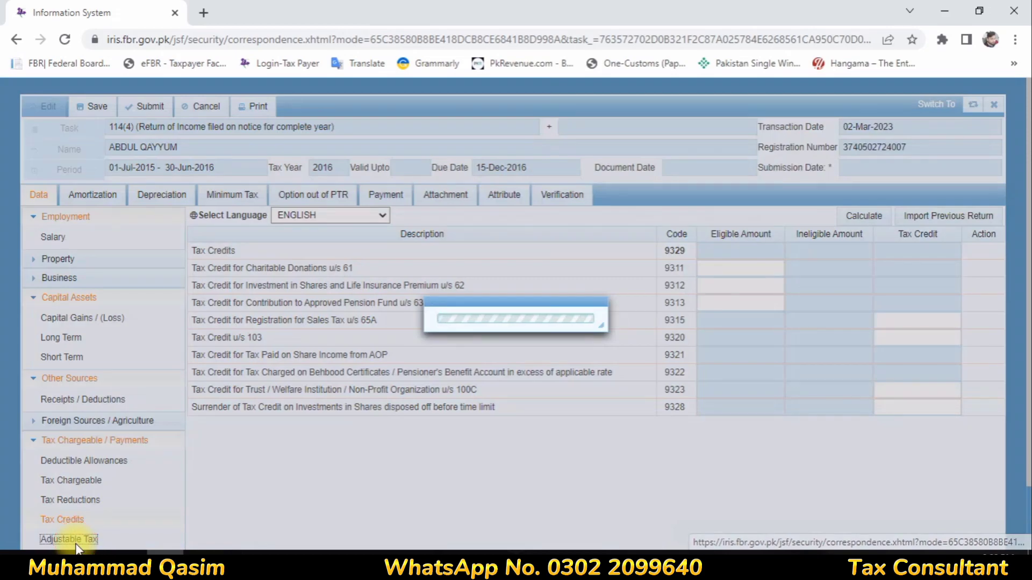
scroll(118, 457, down, 5)
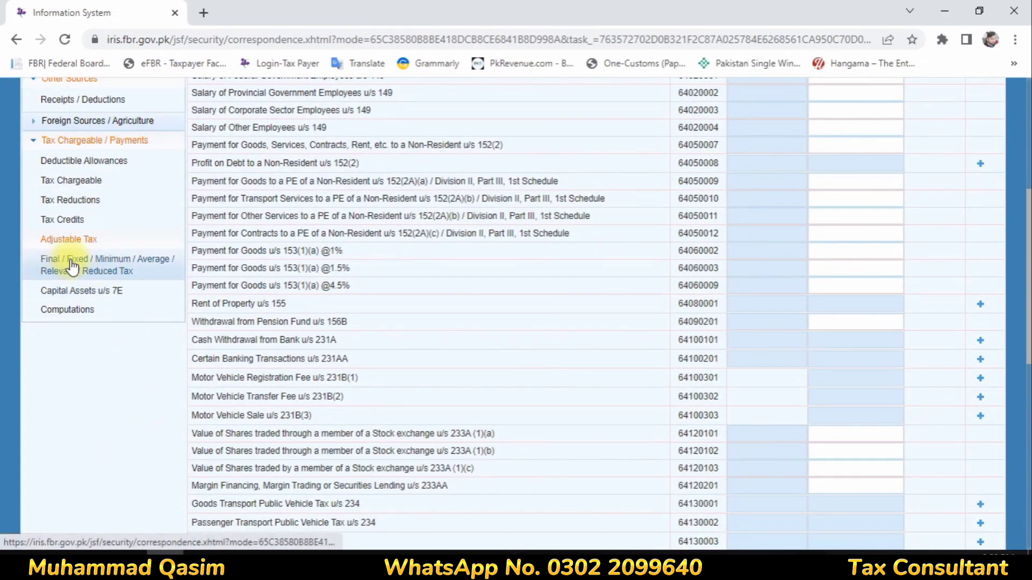
click(94, 263)
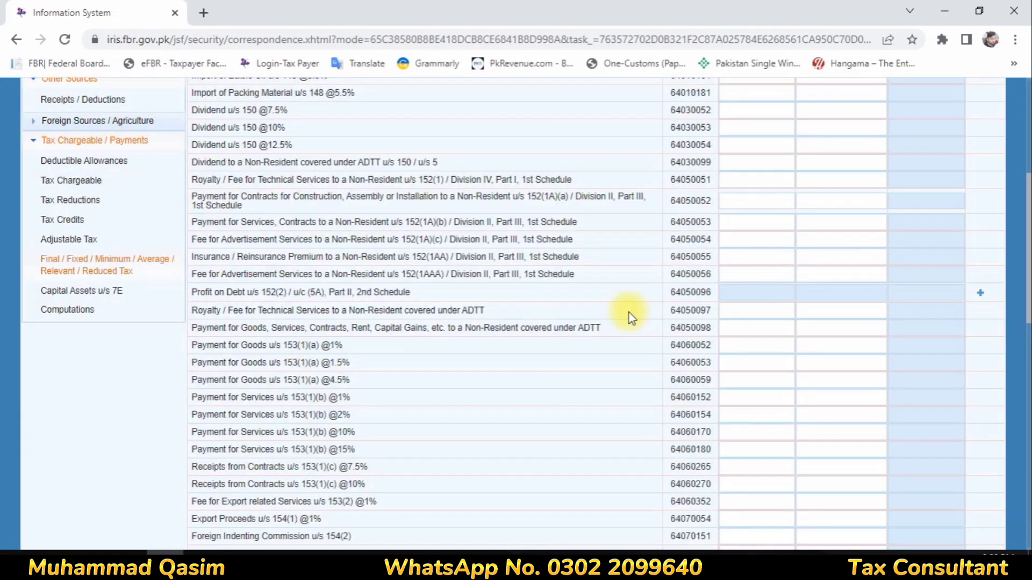
scroll(622, 321, down, 4)
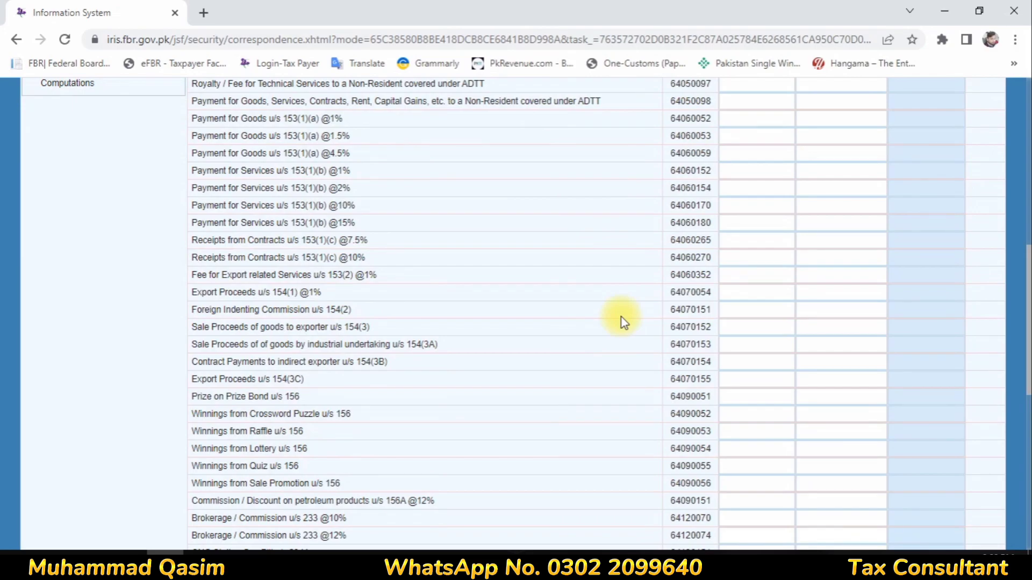
key(ctrl+f)
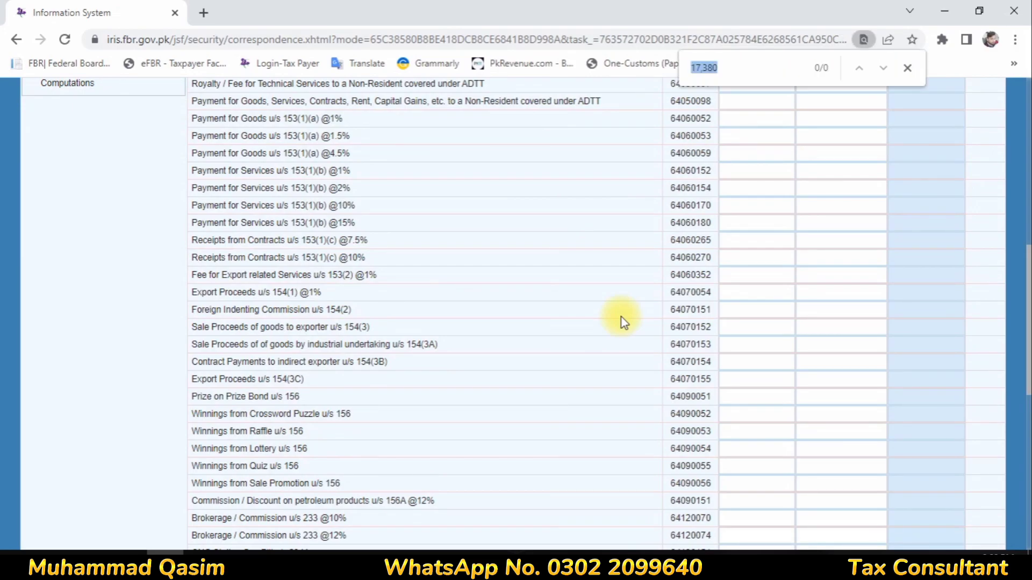
text(profit)
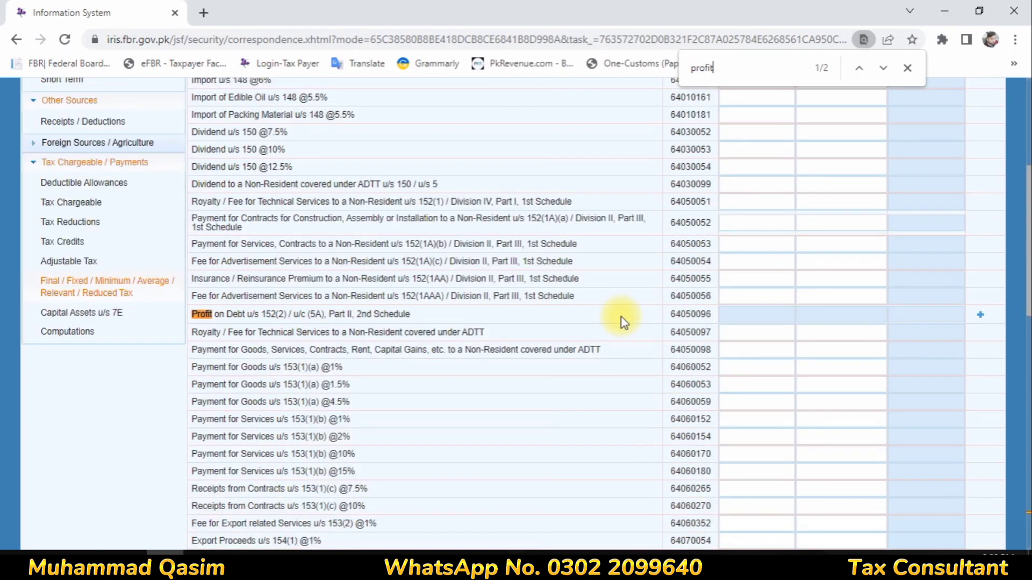
key(Return)
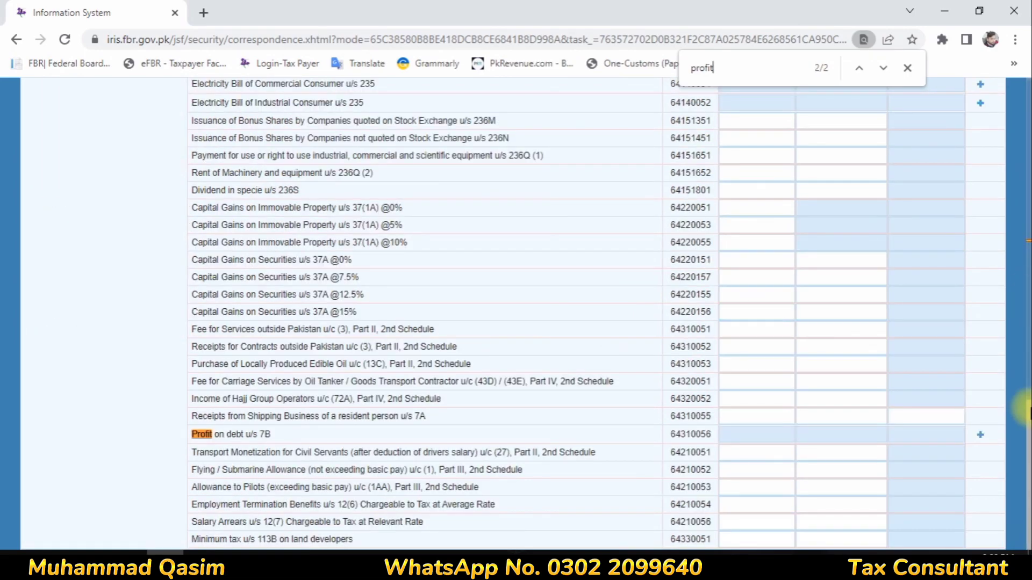
click(980, 434)
- Add a Profit on debt u/s 7B investment 'Bank' with 17,380 received and 1,738 tax deducted
click(462, 264)
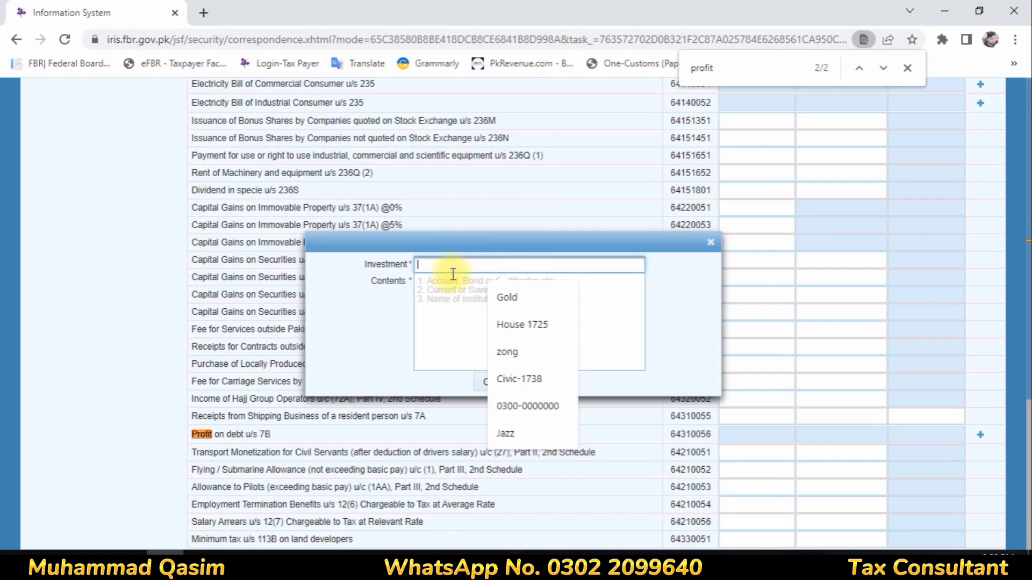
text(Bank)
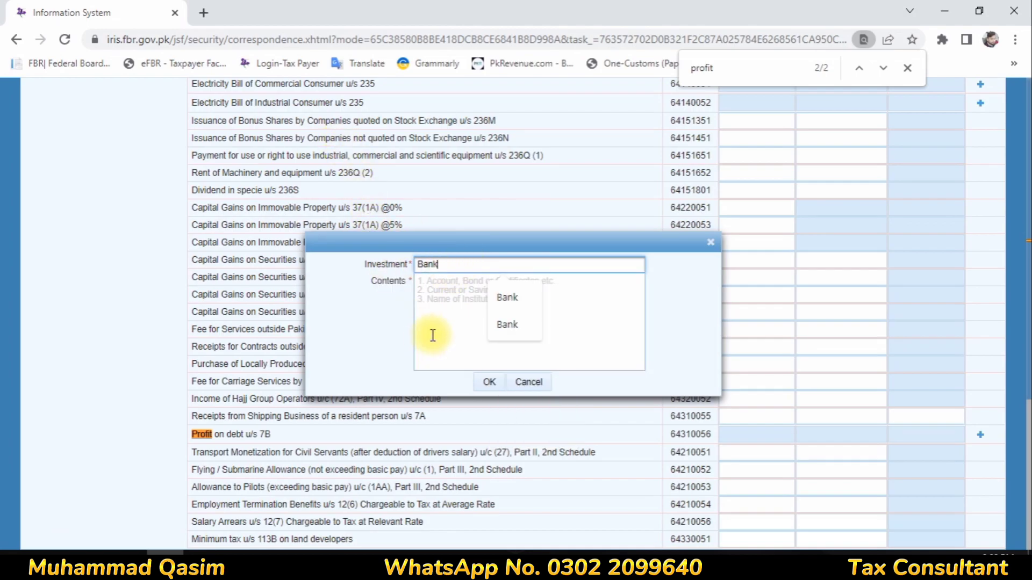
click(437, 290)
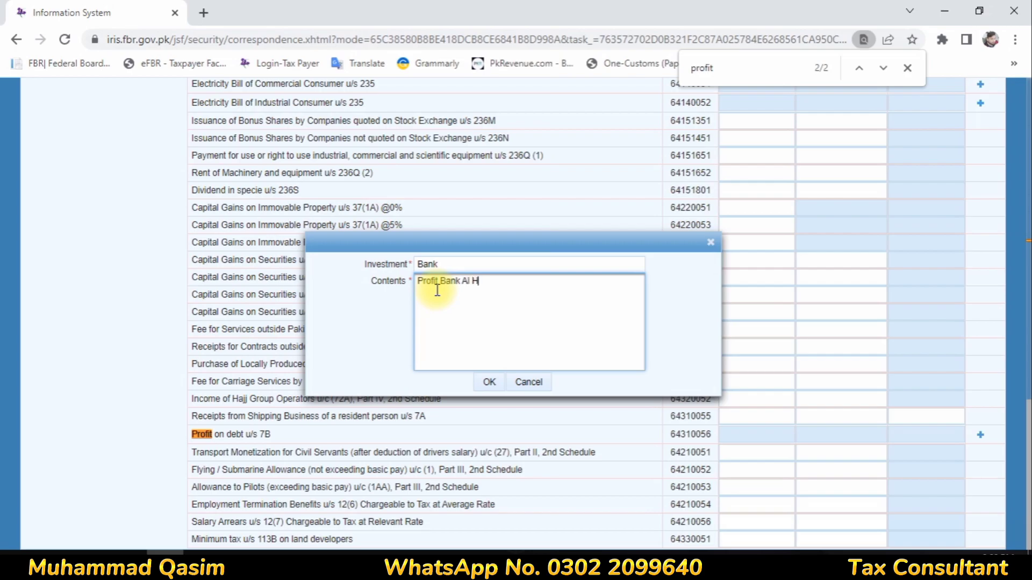
click(489, 385)
click(777, 449)
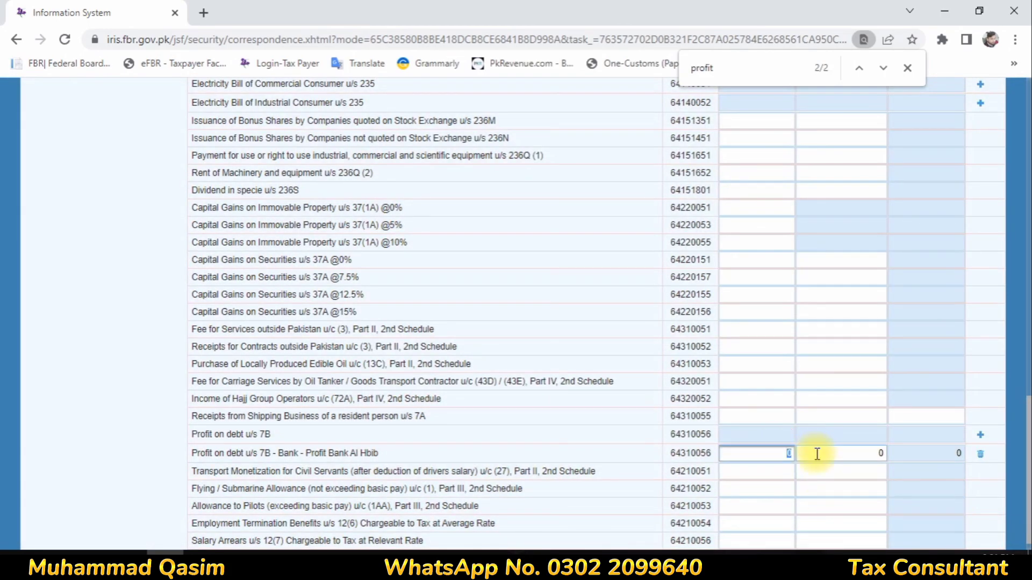
click(817, 455)
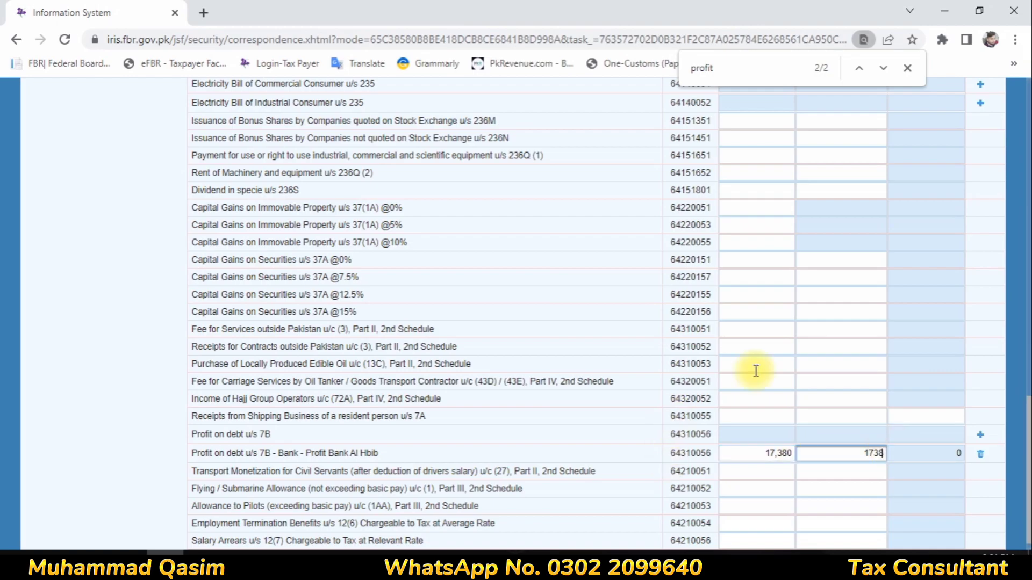
click(854, 332)
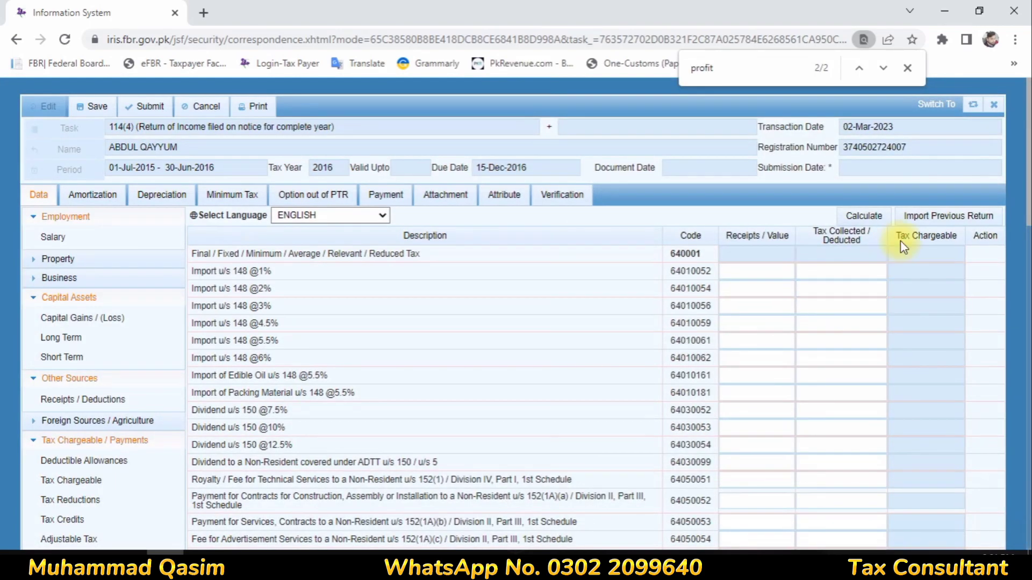
- Recalculate the return so the final tax row shows 1,738
click(871, 210)
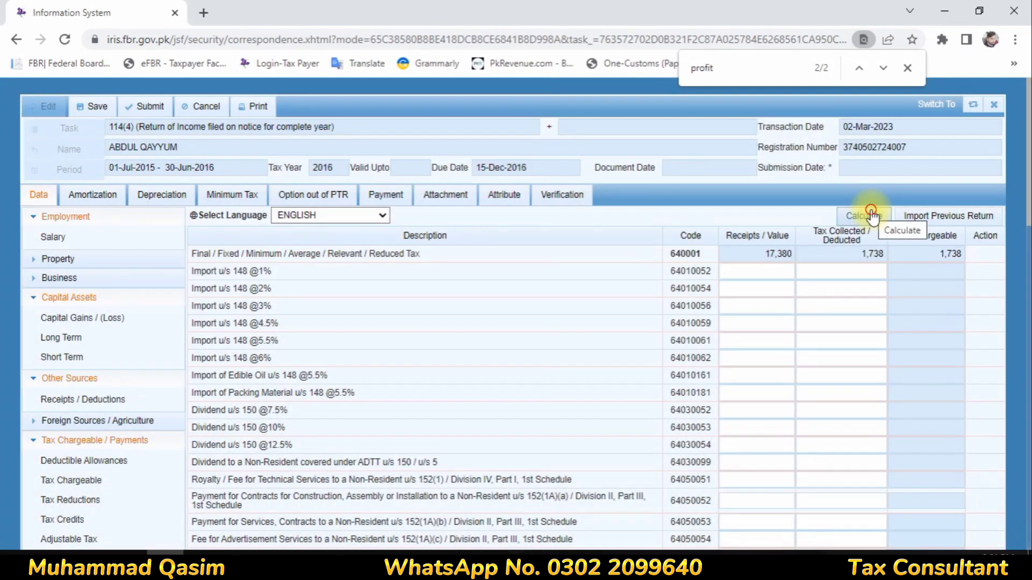
click(870, 214)
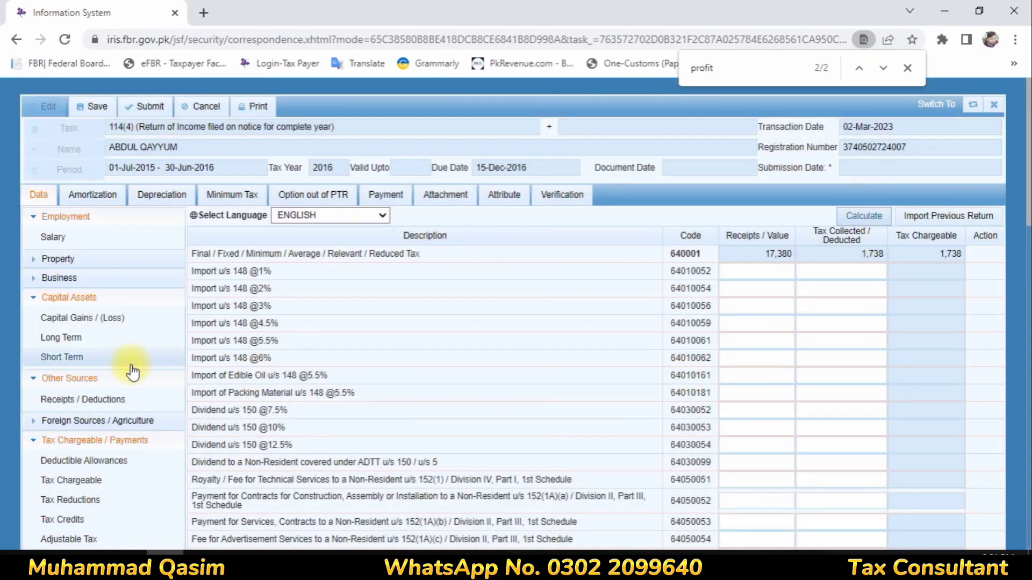
scroll(90, 402, down, 3)
scroll(878, 382, down, 15)
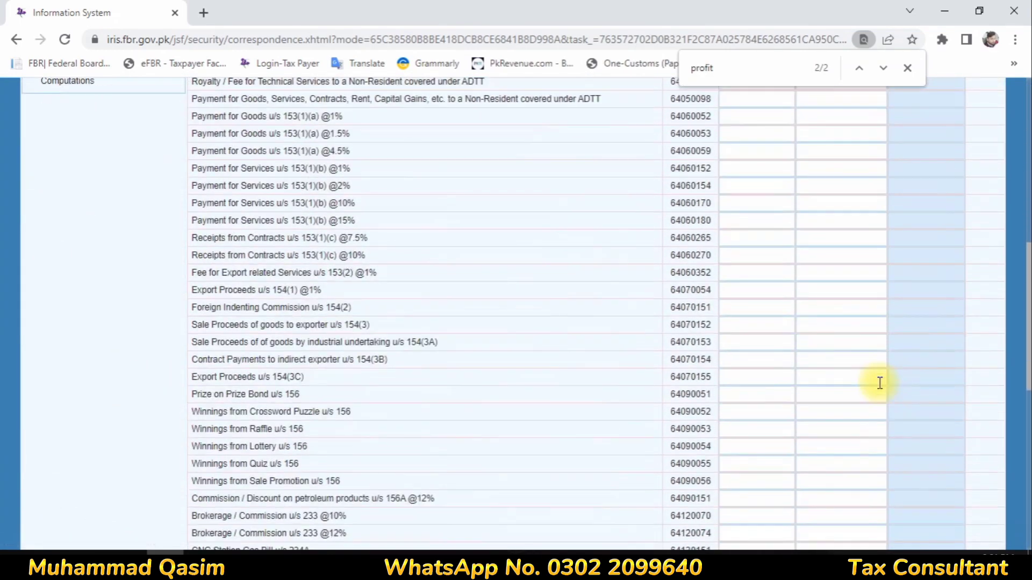
scroll(880, 383, up, 15)
scroll(146, 421, down, 5)
- Review Computations: tax chargeable 2,075, normal income tax 337 and final tax 1,738
click(62, 164)
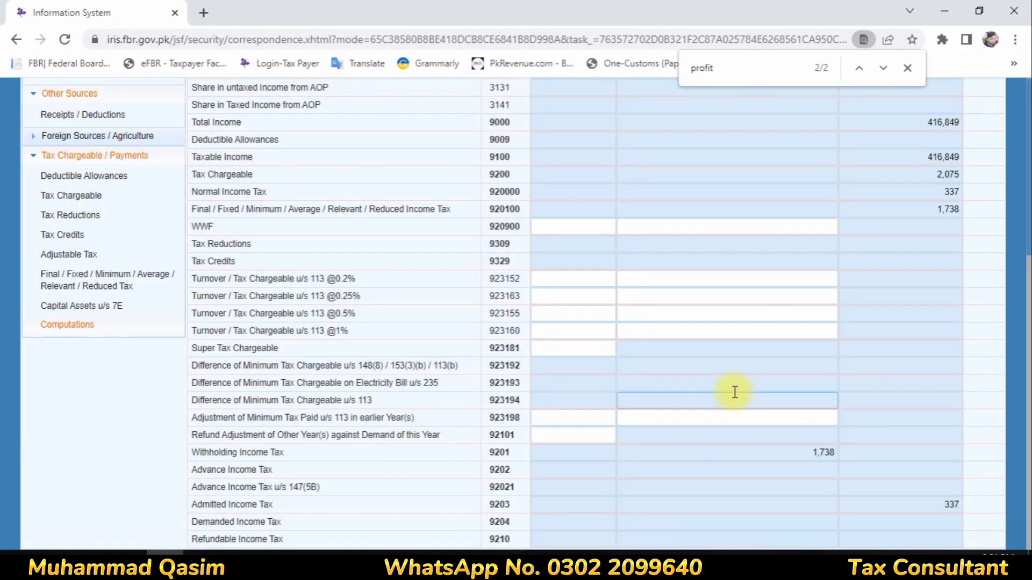
drag(196, 505, 510, 506)
scroll(838, 293, up, 1)
scroll(935, 231, up, 1)
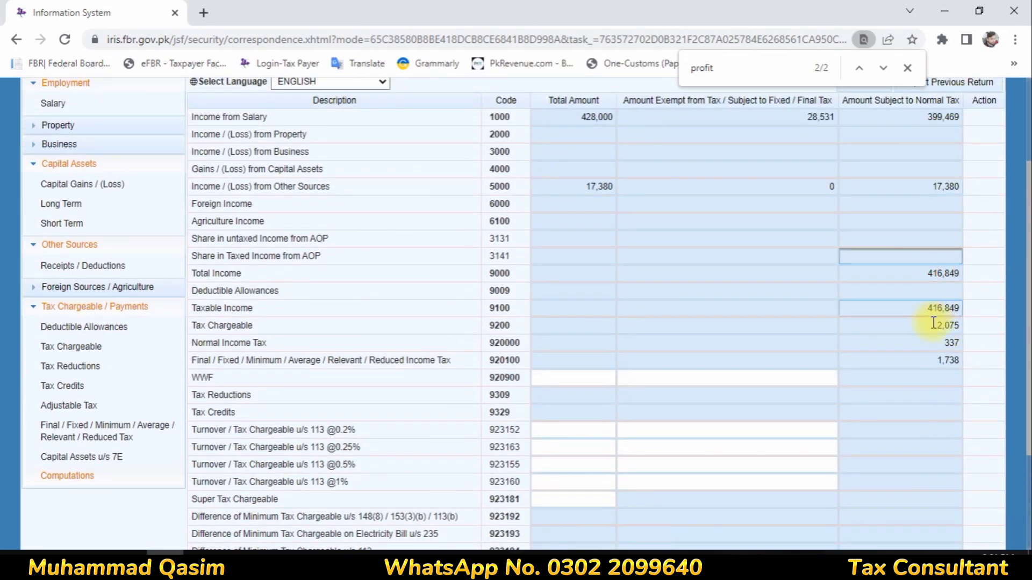
drag(936, 326, 950, 327)
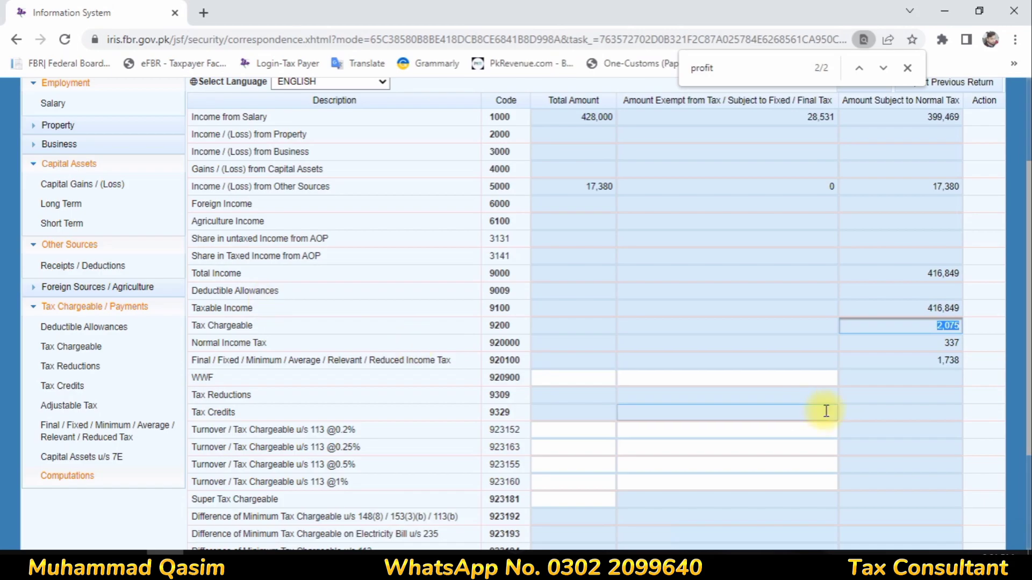
double_click(950, 344)
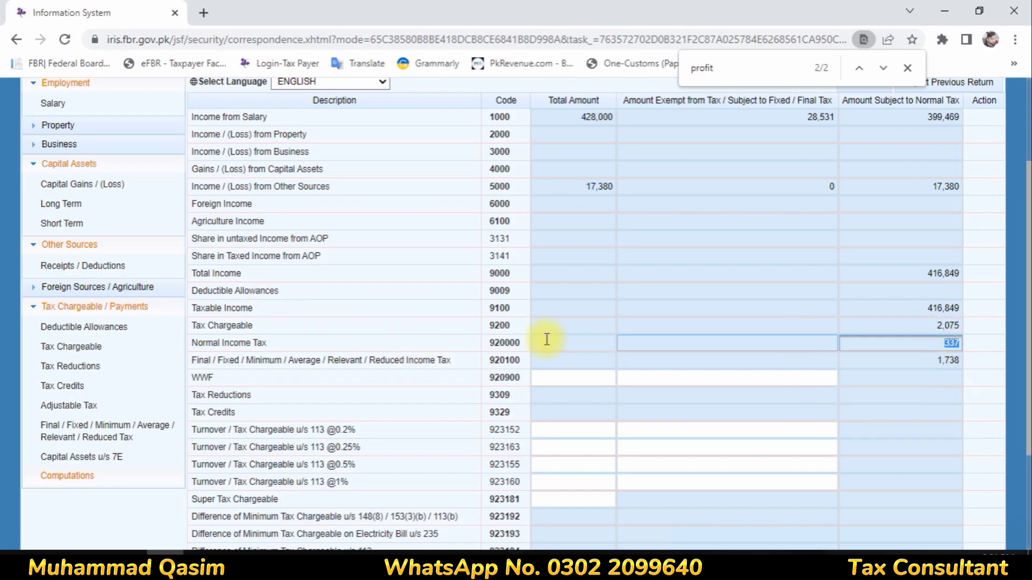
drag(225, 343, 881, 350)
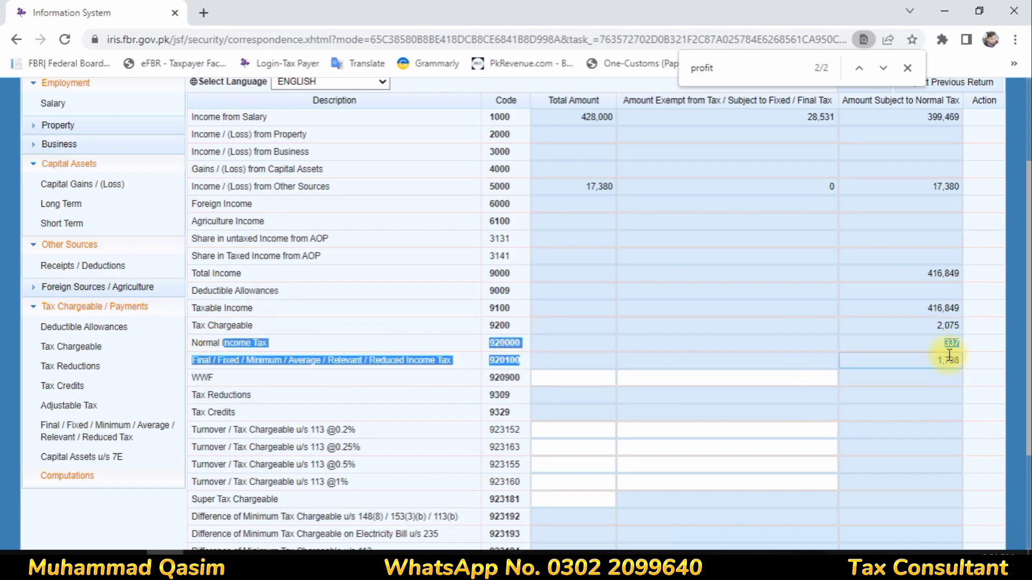
scroll(794, 397, up, 3)
scroll(794, 398, down, 5)
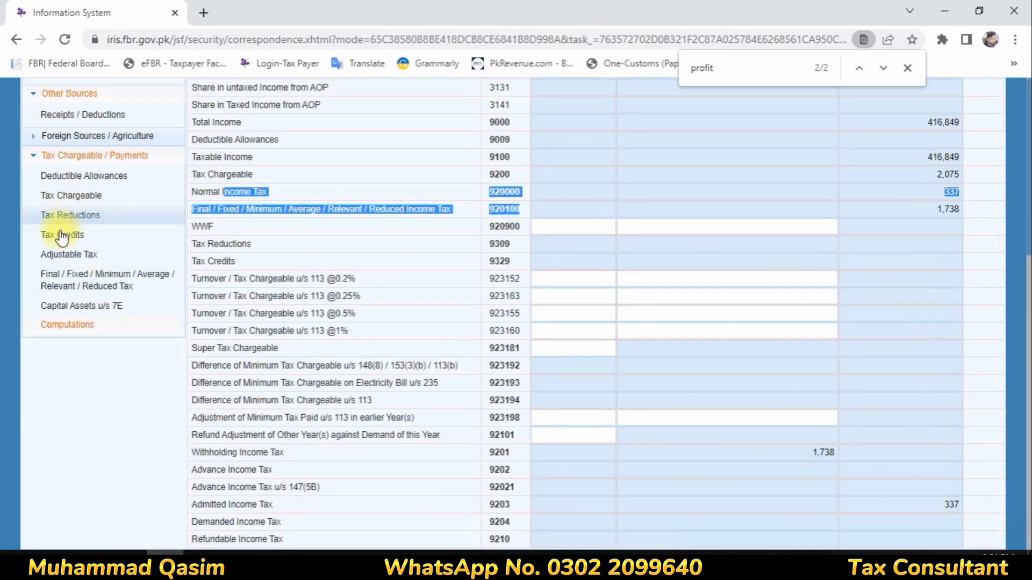
click(89, 256)
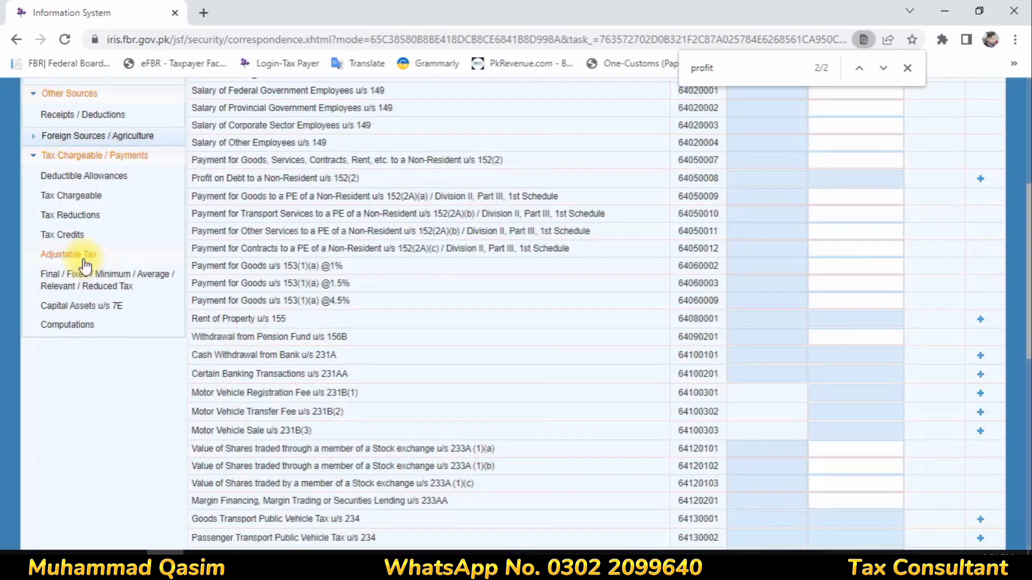
scroll(640, 283, down, 10)
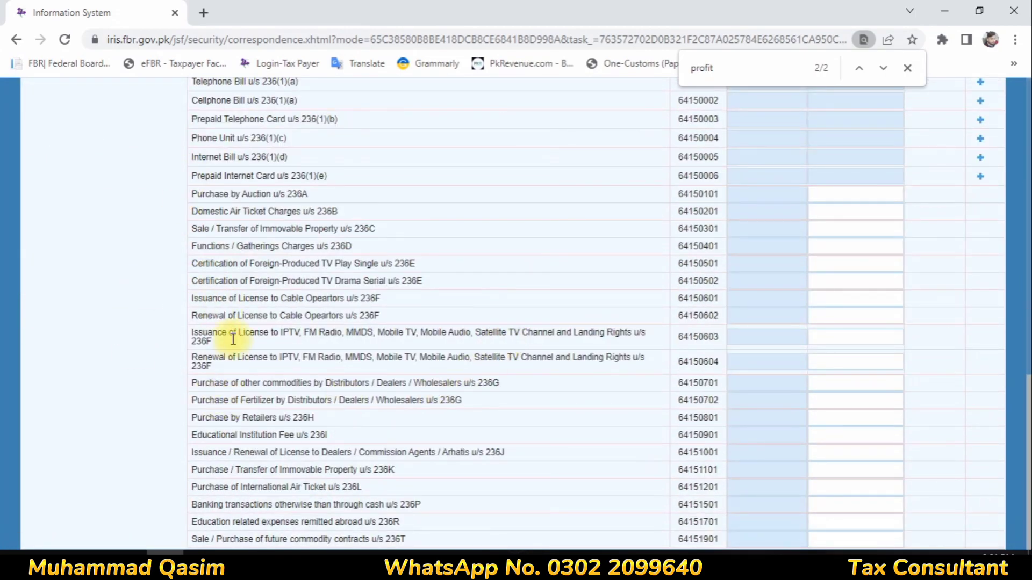
scroll(247, 462, up, 4)
scroll(253, 453, up, 4)
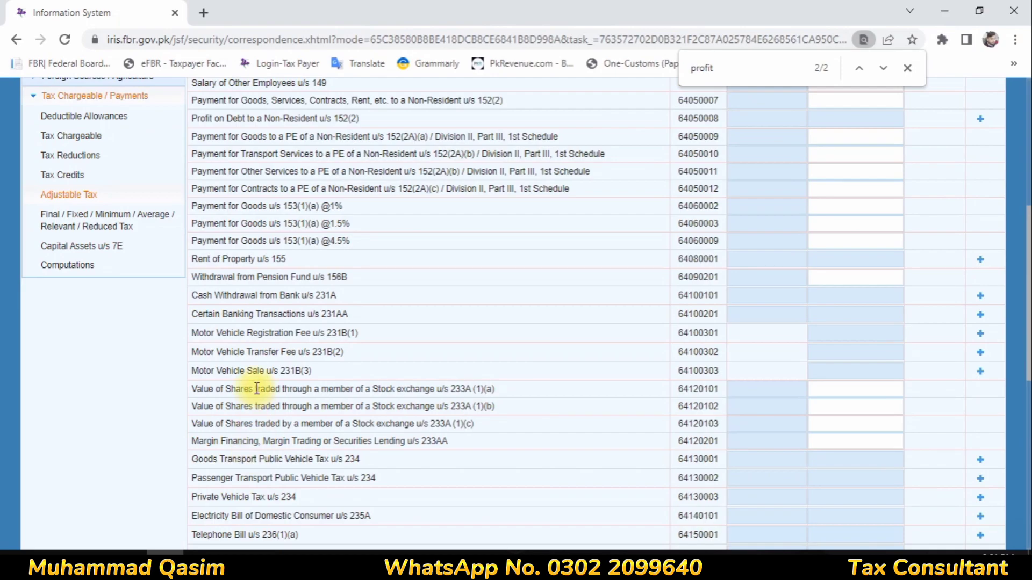
scroll(256, 388, down, 8)
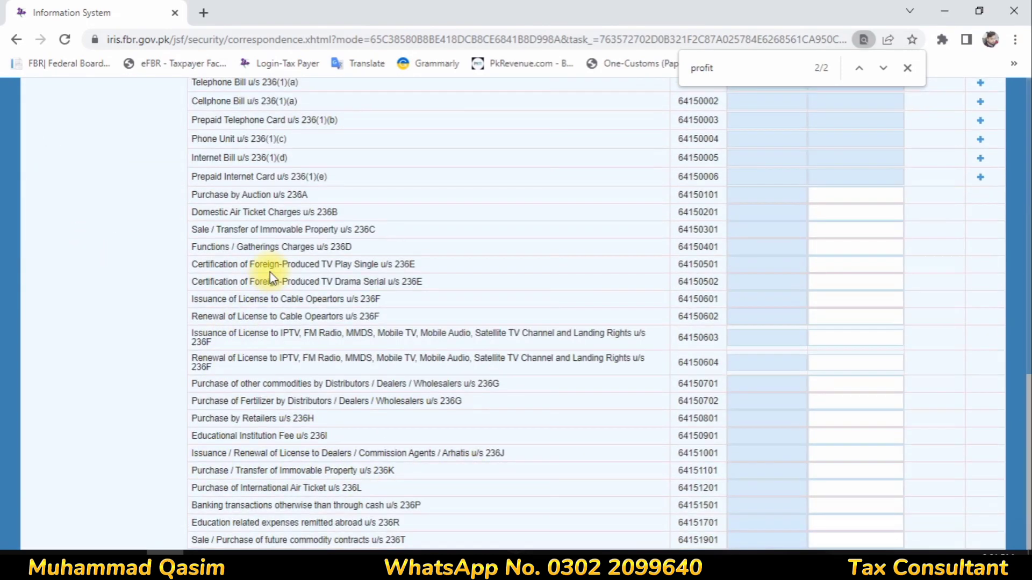
scroll(269, 270, up, 3)
drag(239, 252, 685, 263)
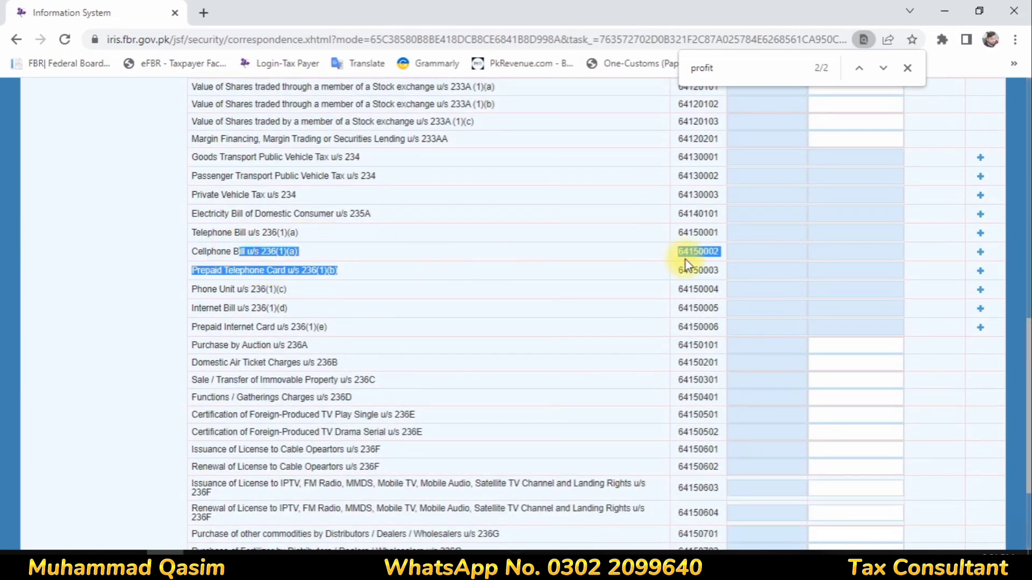
click(981, 270)
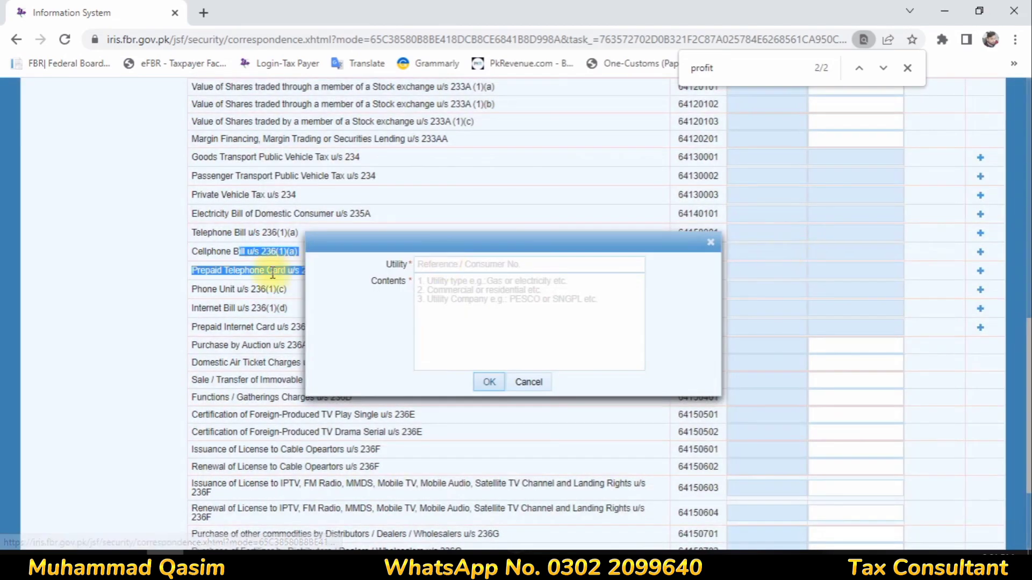
click(440, 263)
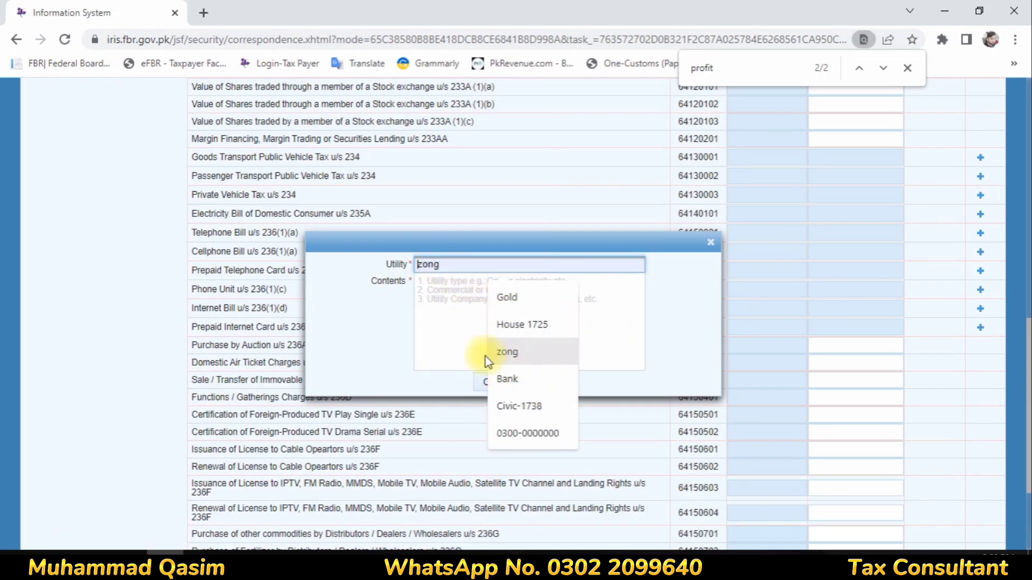
click(710, 243)
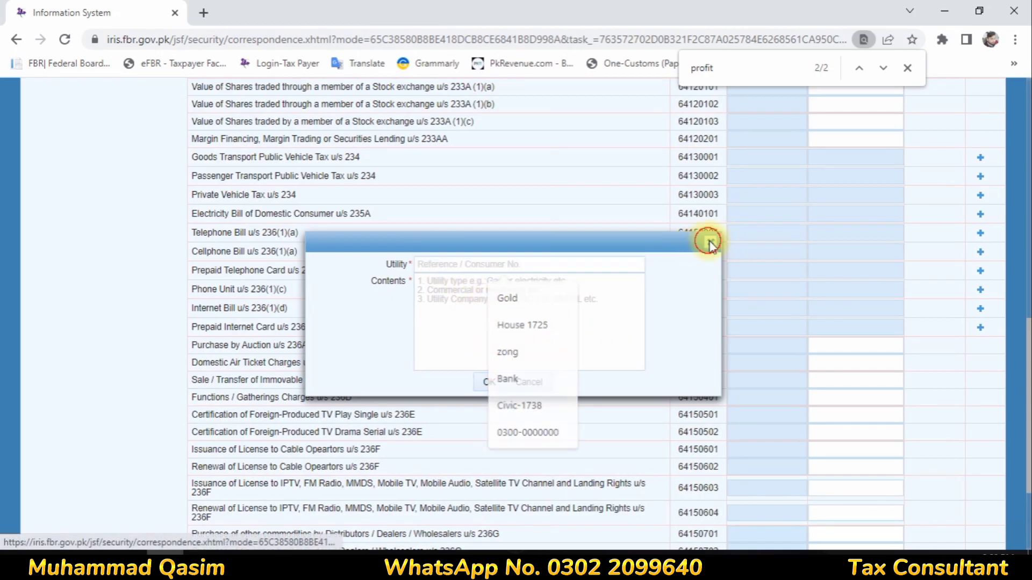
scroll(96, 487, down, 8)
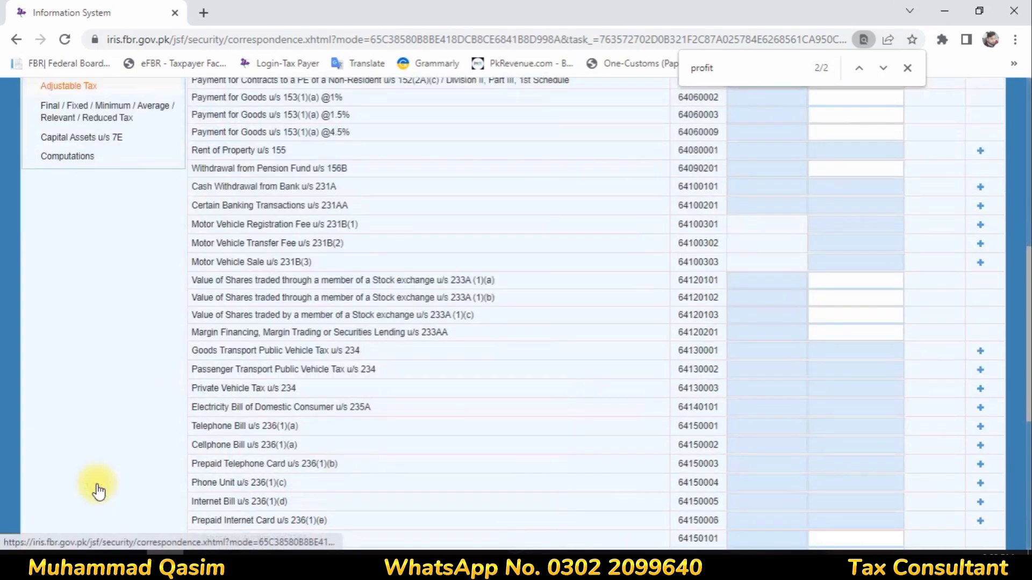
click(52, 157)
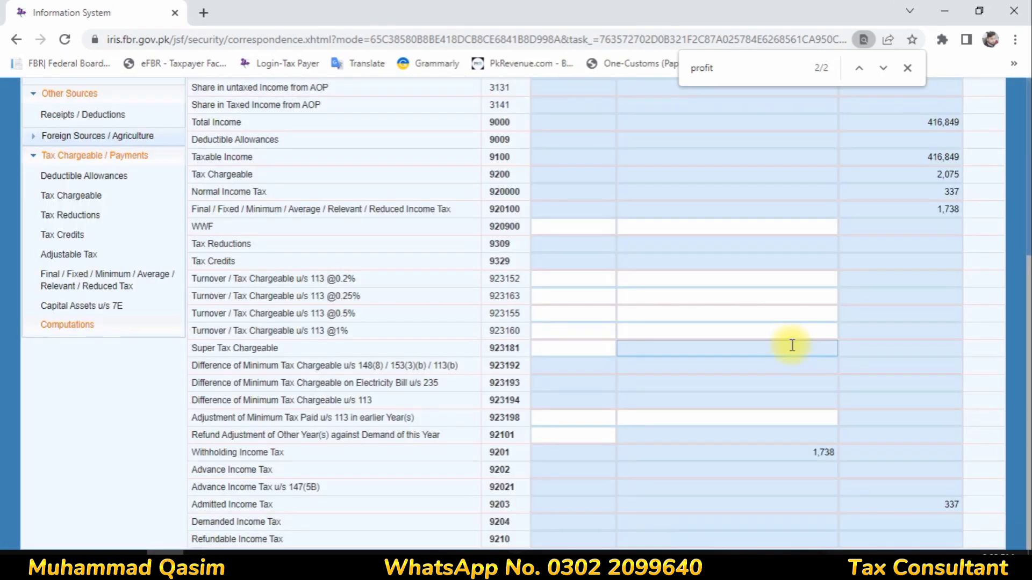
scroll(792, 345, up, 4)
scroll(109, 488, down, 2)
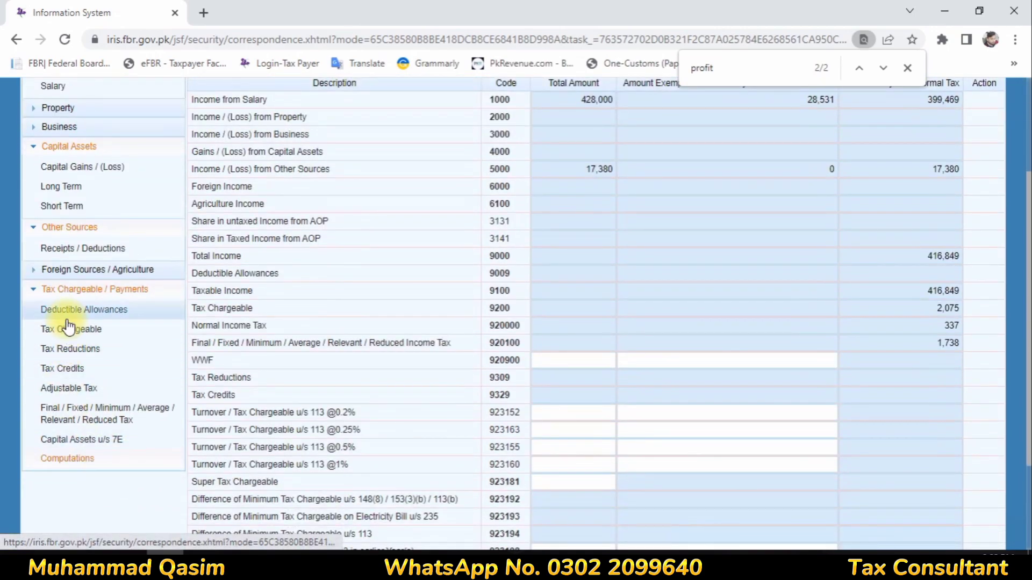
- Record 337 tax deducted on Salary of Other Employees u/s 149 and recalculate Computations to 2,075
click(89, 390)
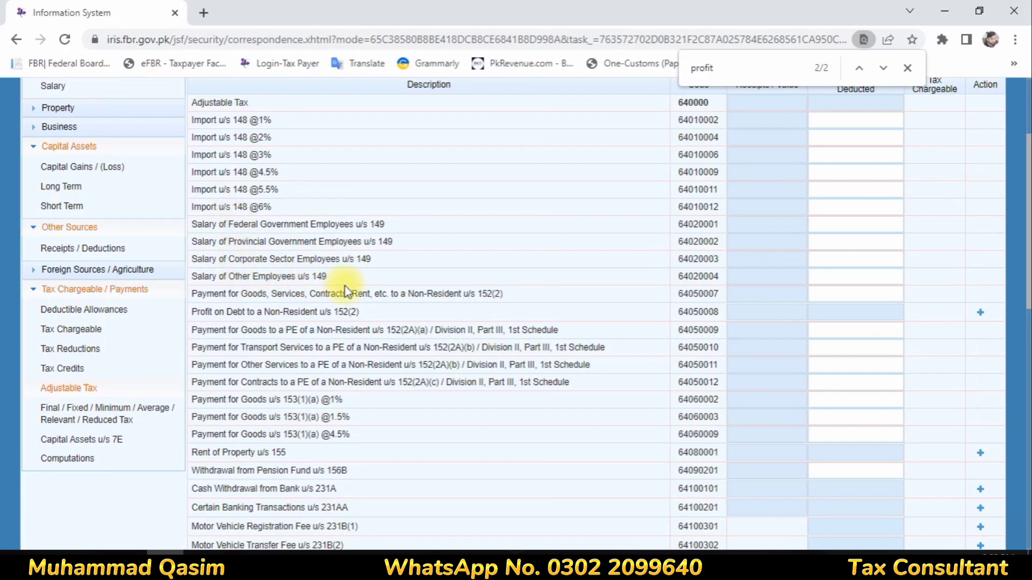
click(864, 279)
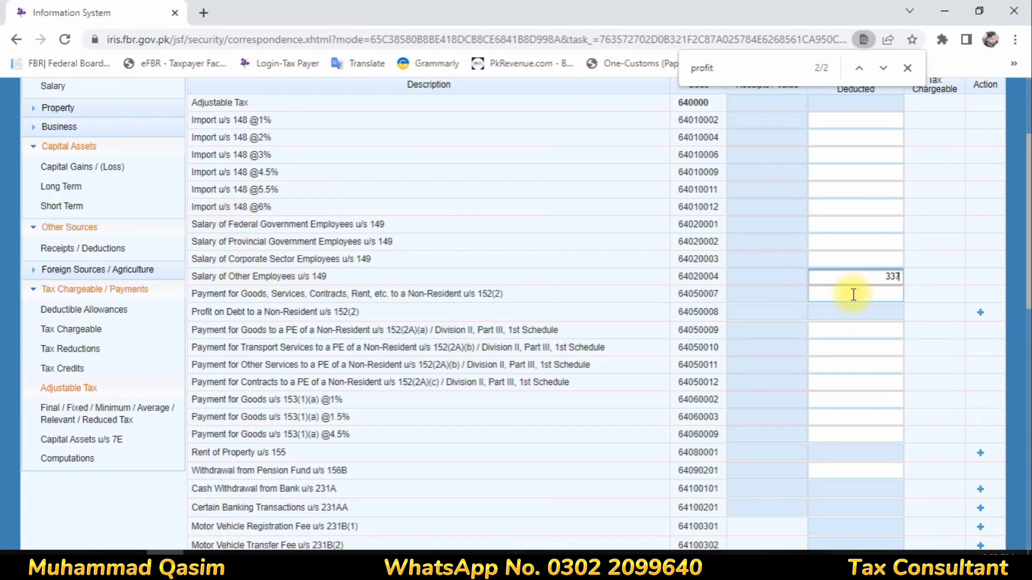
text(337)
scroll(857, 285, up, 3)
click(884, 215)
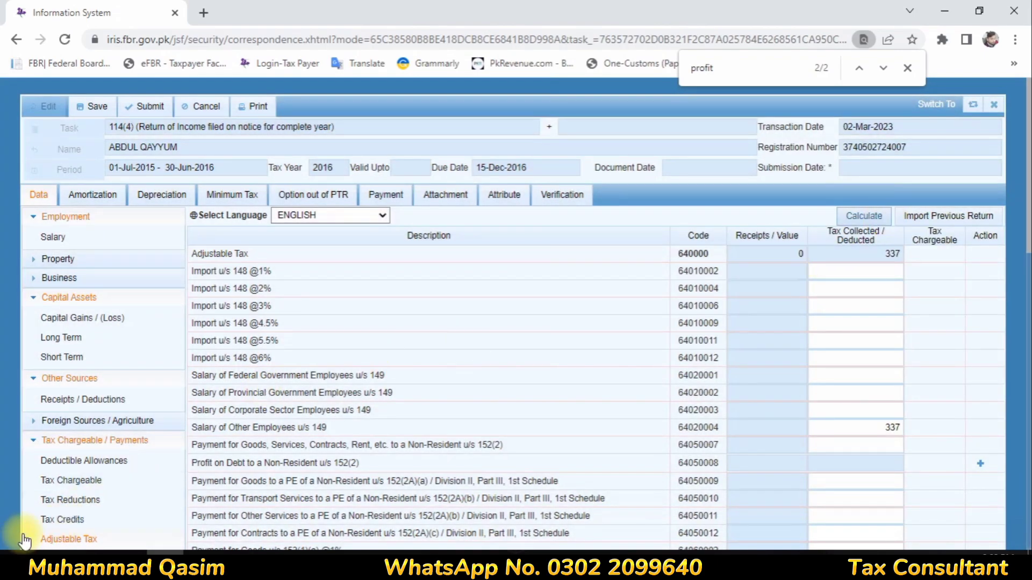
scroll(83, 398, down, 5)
click(66, 307)
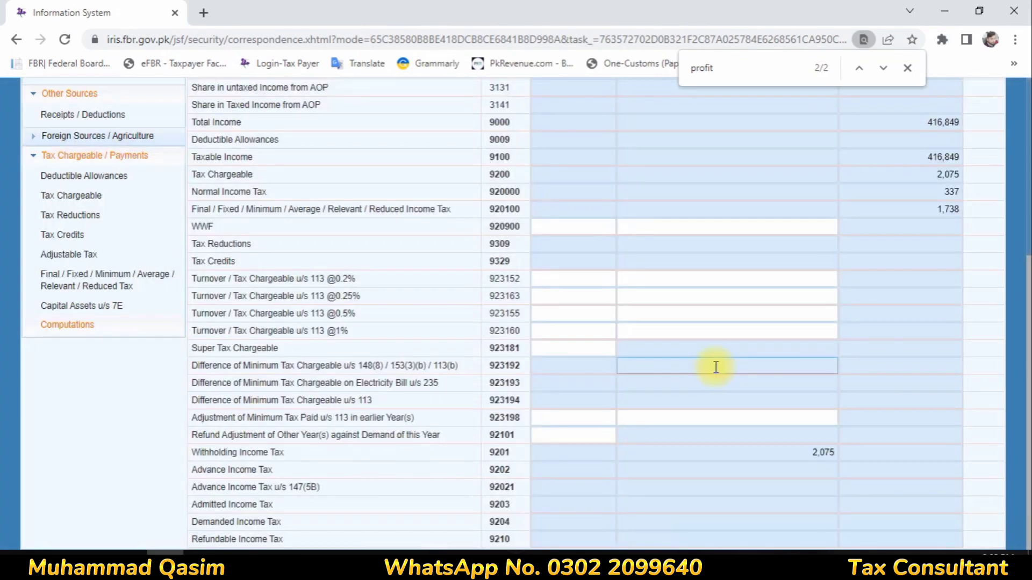
scroll(718, 371, up, 5)
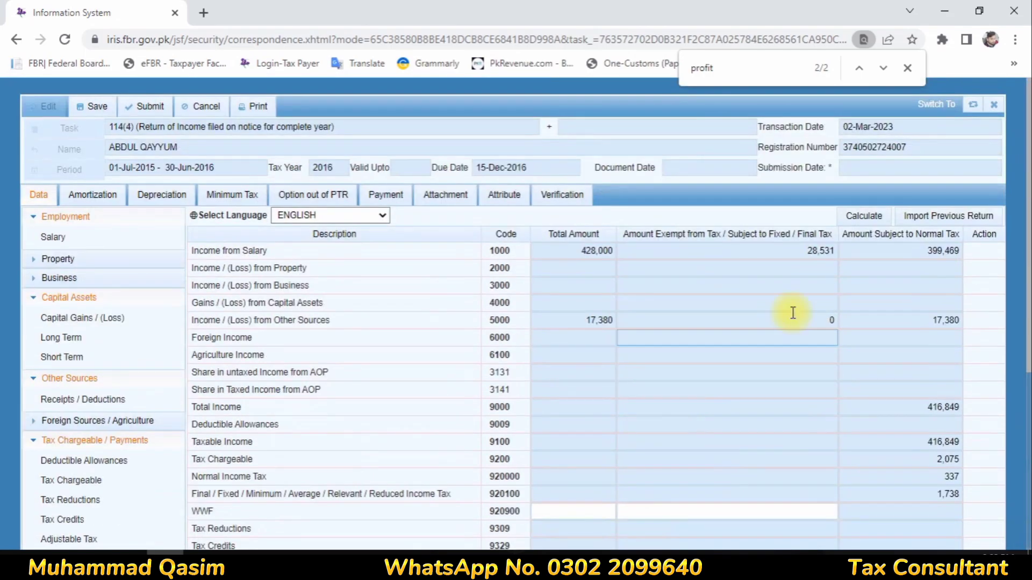
click(864, 216)
- Submit the verification PIN, dismiss the wrong-code notice, and close the return form
click(569, 196)
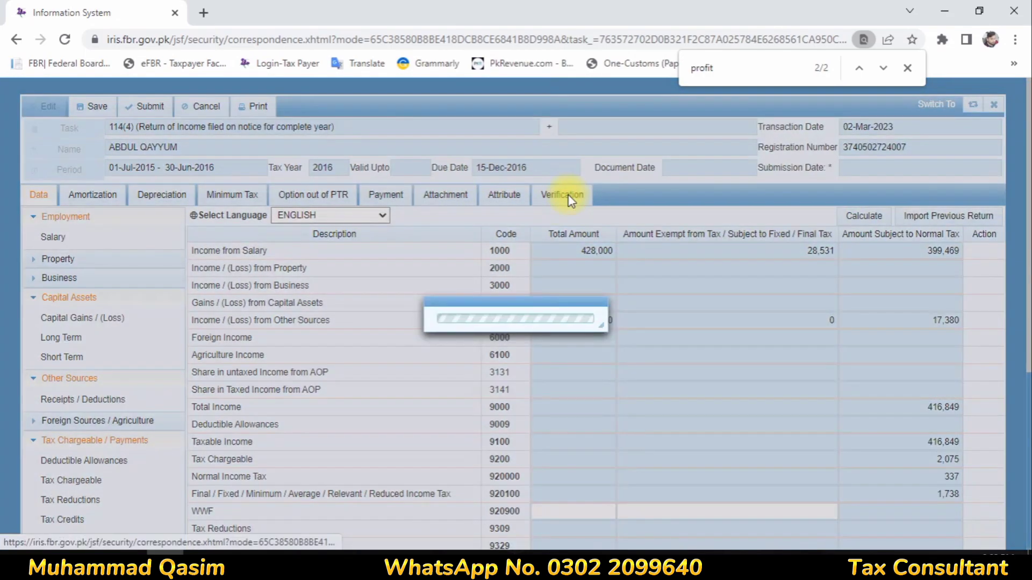
drag(70, 275, 20, 275)
click(52, 354)
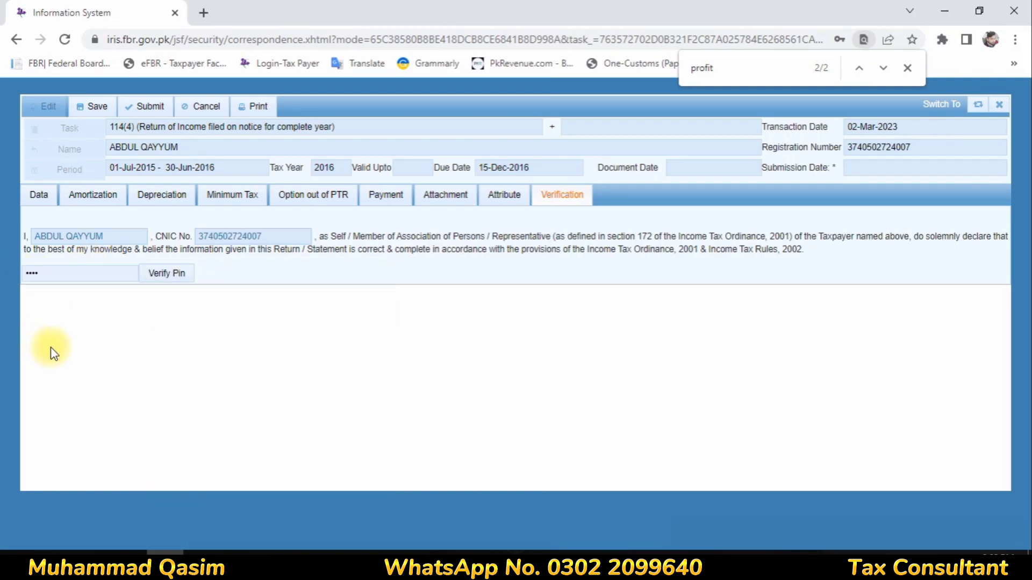
drag(106, 275, 3, 223)
text(••••)
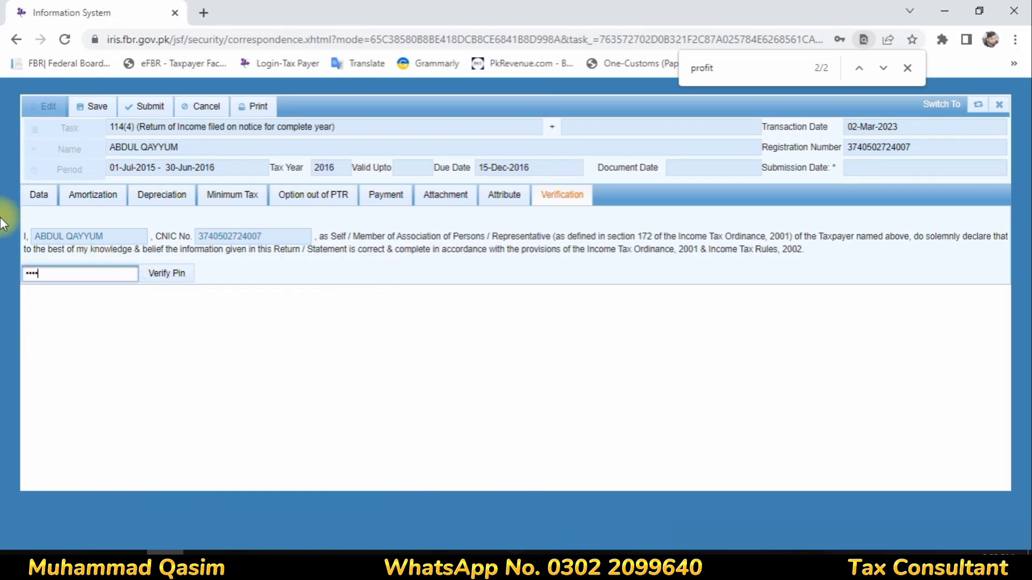
click(166, 273)
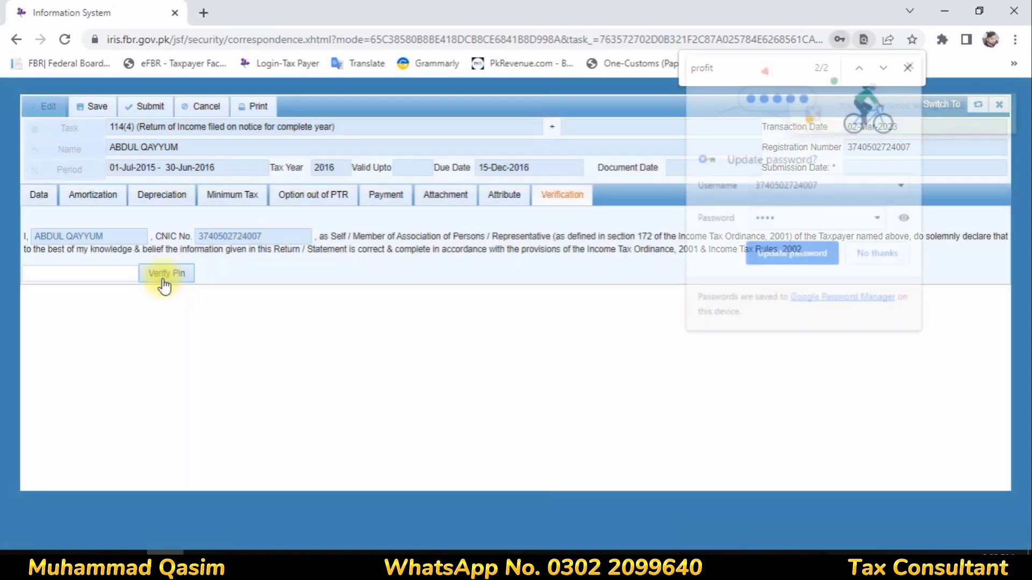
click(866, 254)
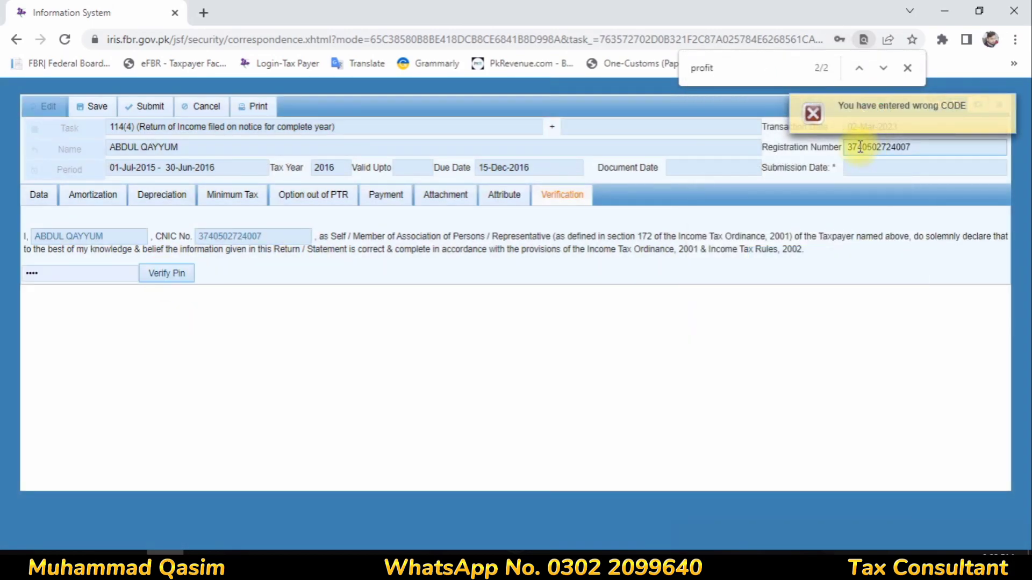
click(1011, 107)
click(999, 104)
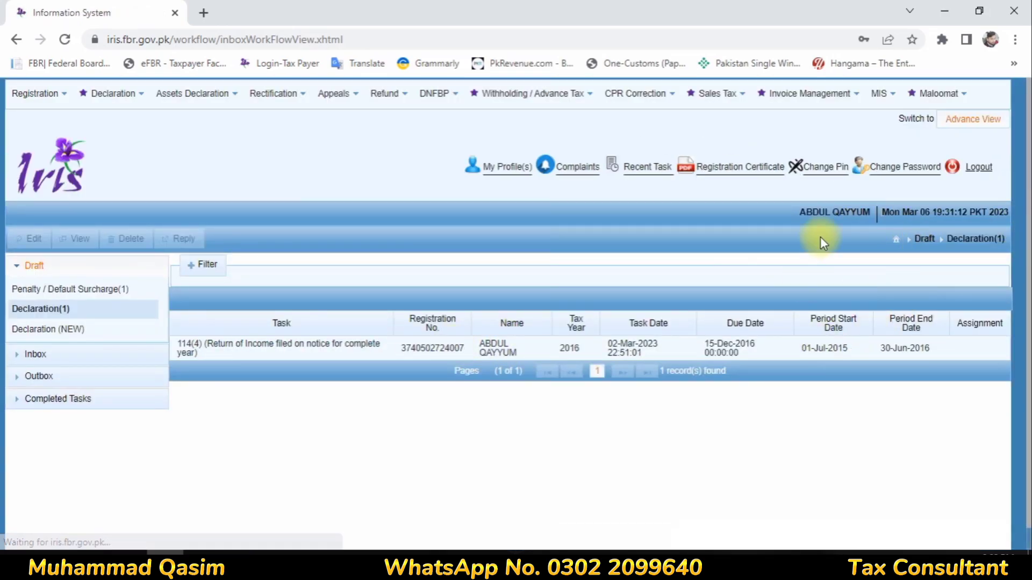
- Change the account PIN, entering and confirming the new PIN
click(812, 171)
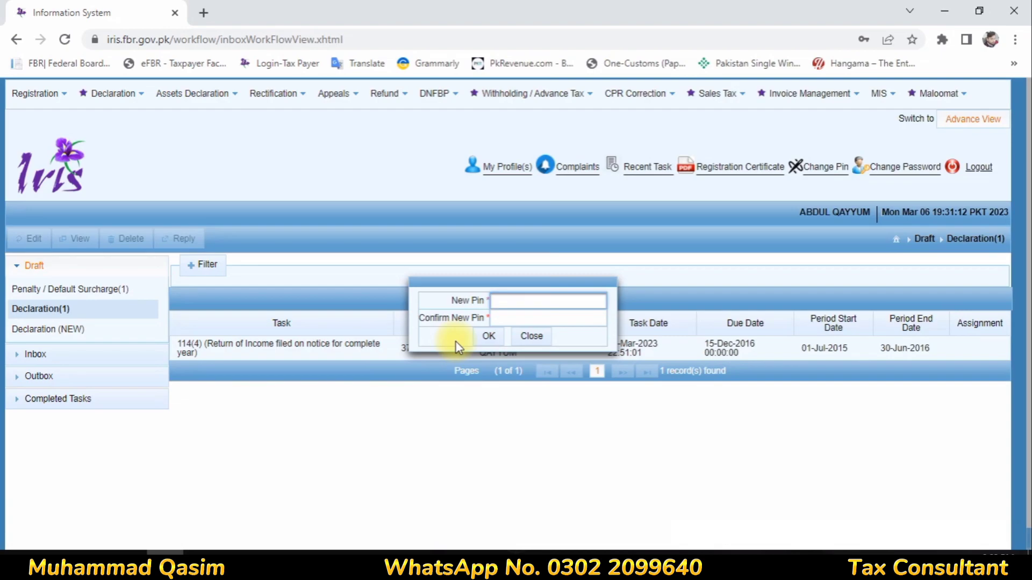
text(****)
click(506, 319)
text(***)
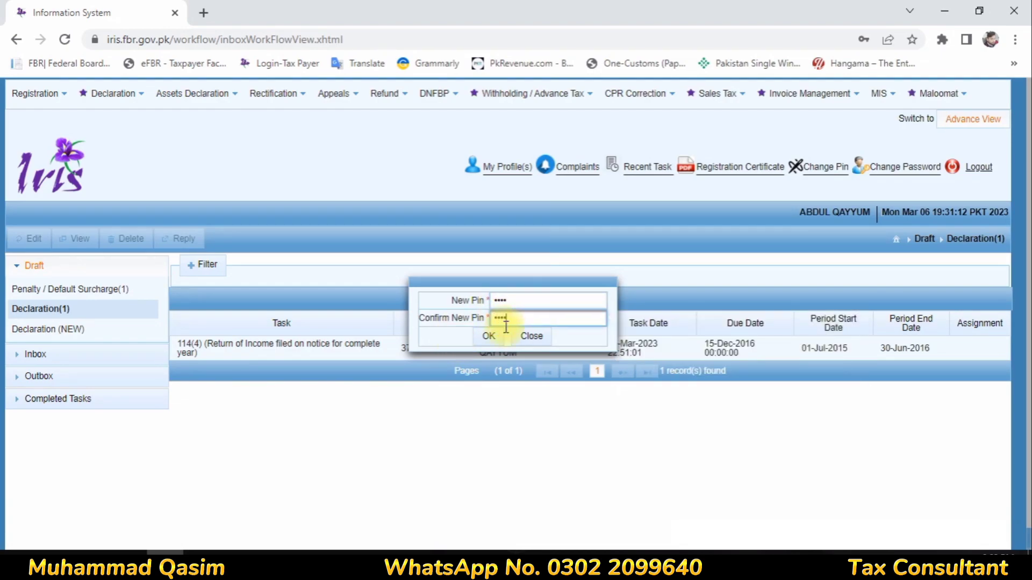
click(489, 336)
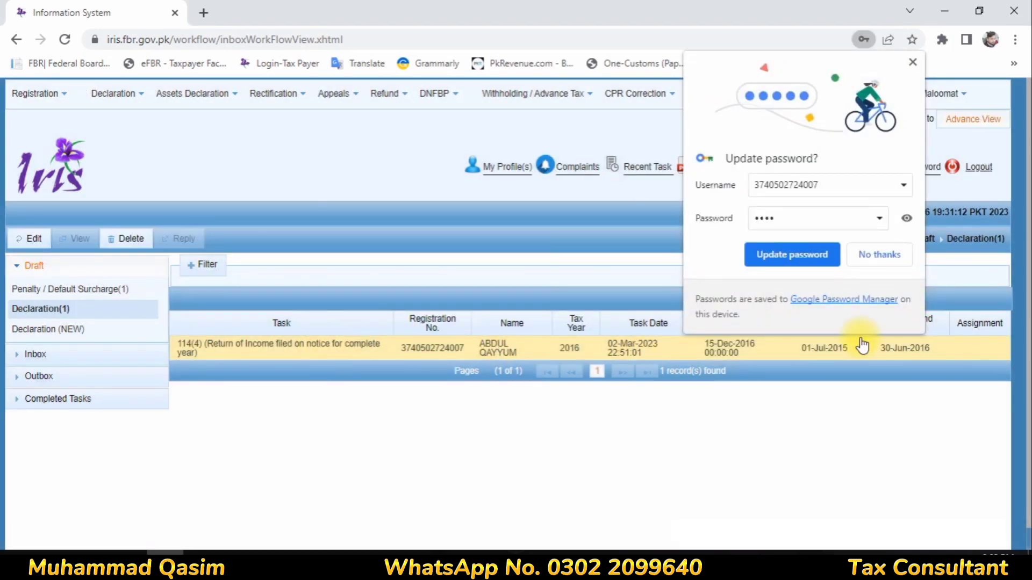
- Reopen the tax year 2016 return for editing and view its Computations
click(27, 238)
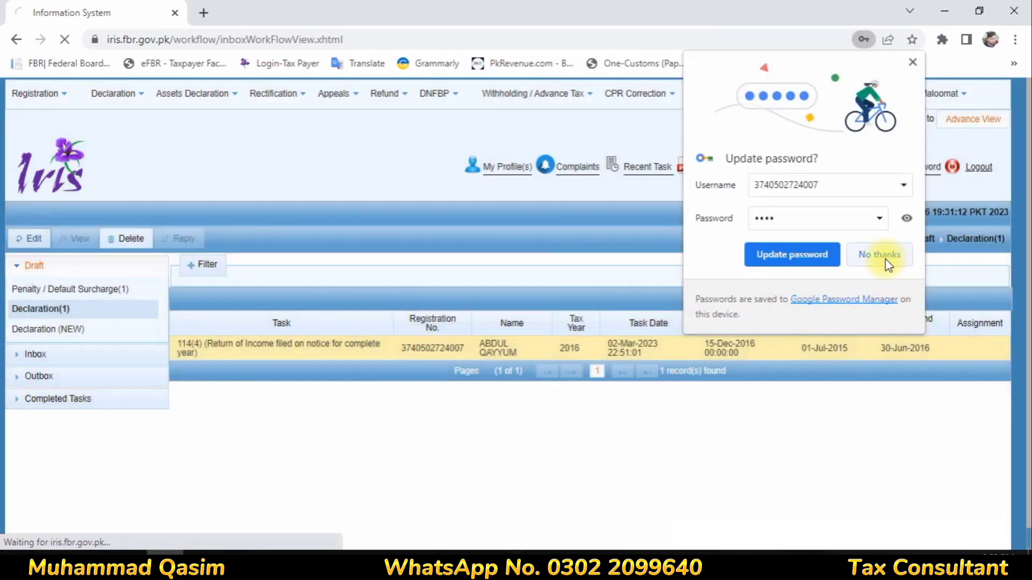
click(888, 260)
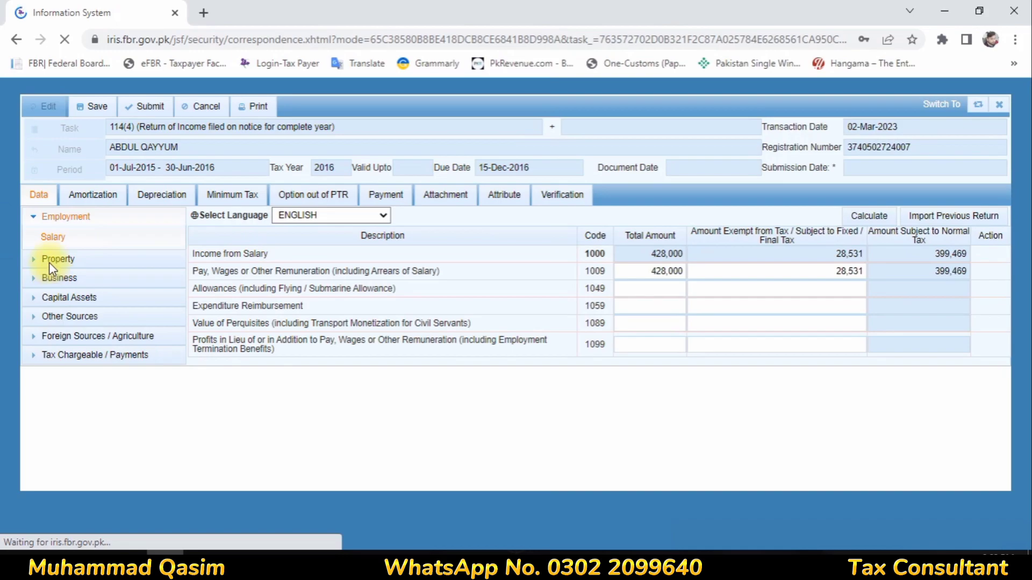
scroll(80, 377, down, 1)
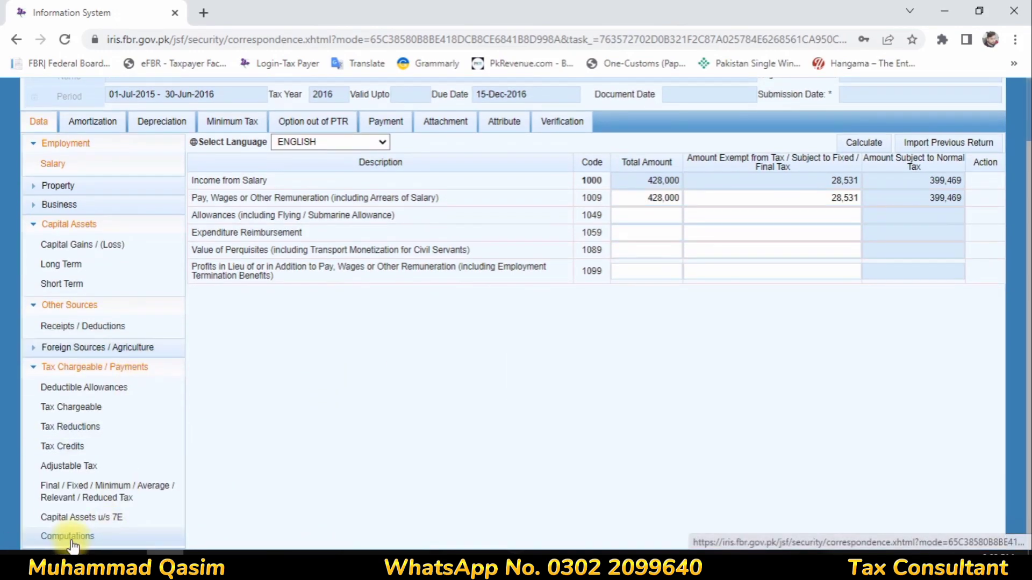
click(71, 540)
scroll(933, 252, down, 4)
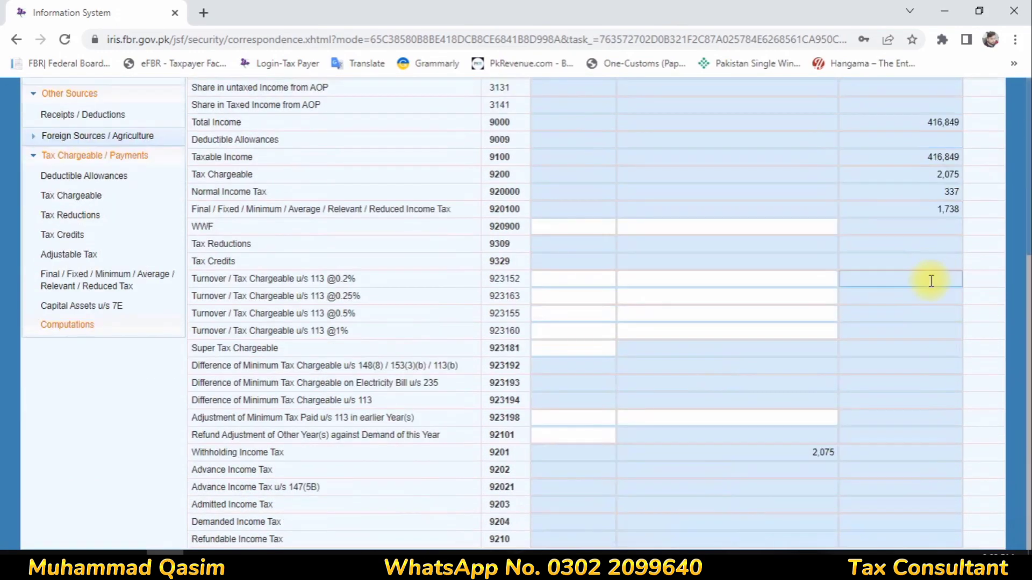
scroll(929, 274, up, 4)
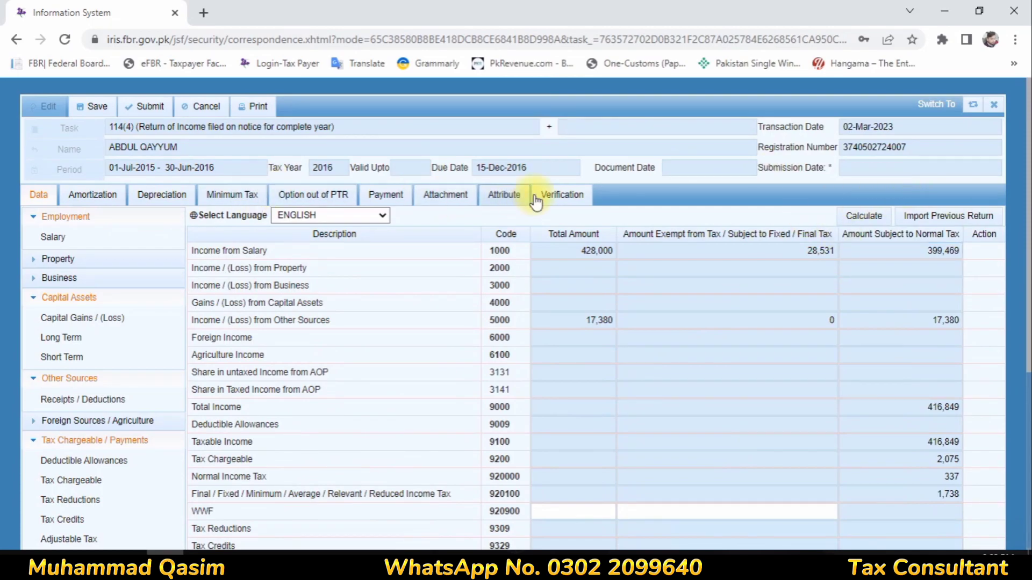
- Enter the new PIN on the Verification tab until it is verified successfully
click(554, 198)
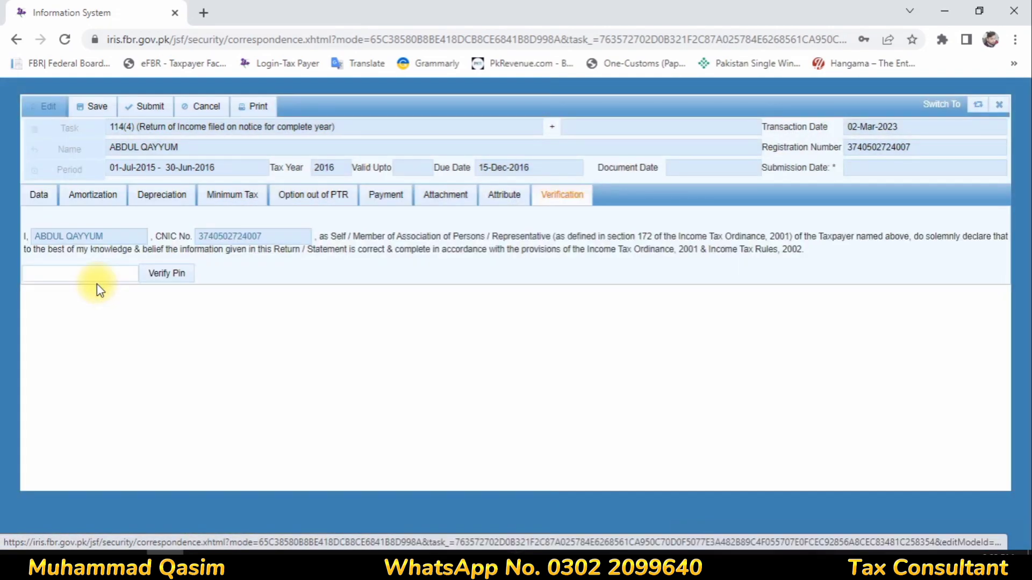
click(96, 274)
text(••••)
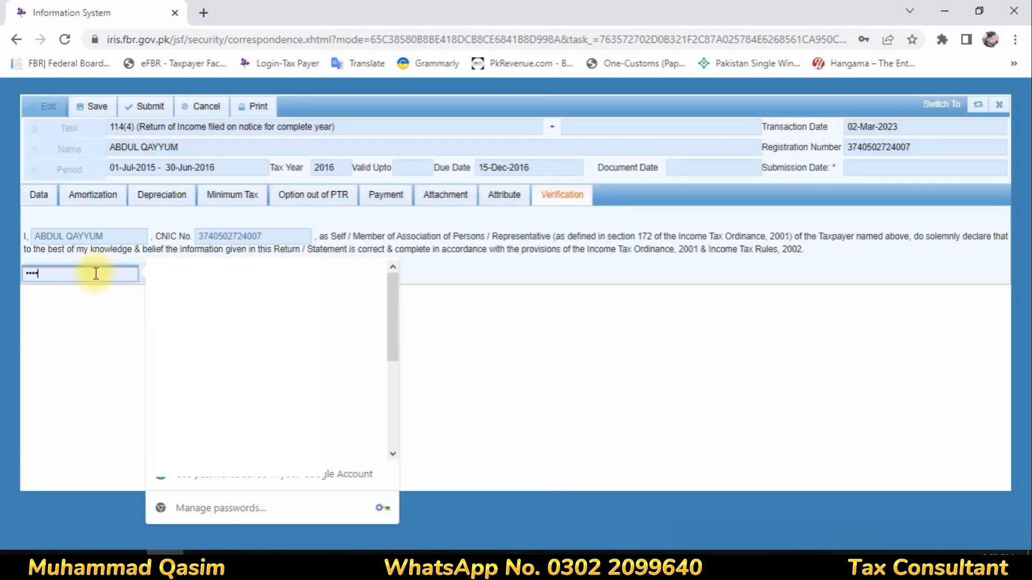
click(86, 298)
click(172, 274)
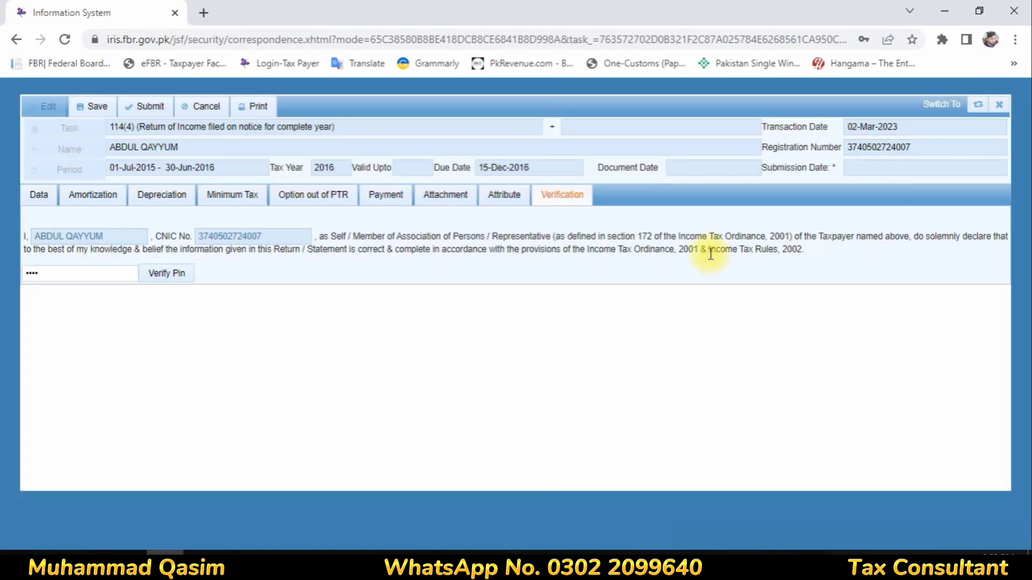
drag(70, 280, 3, 272)
key(BackSpace)
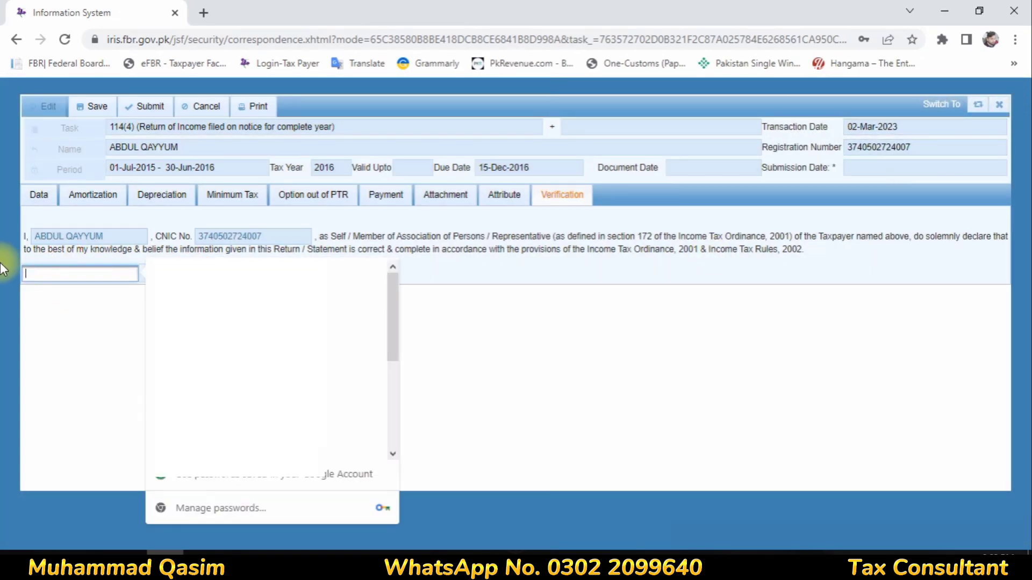
text(•)
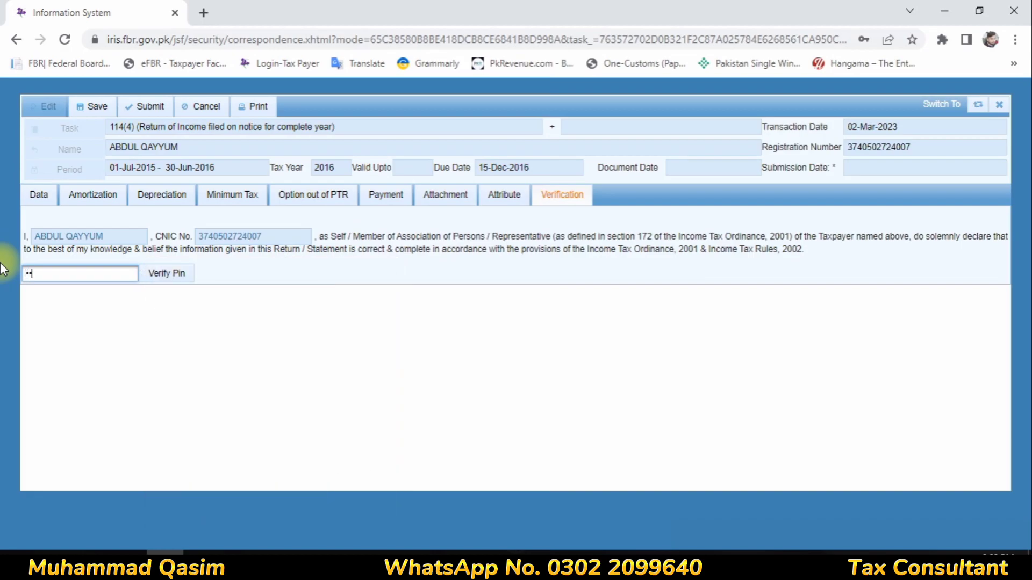
click(151, 284)
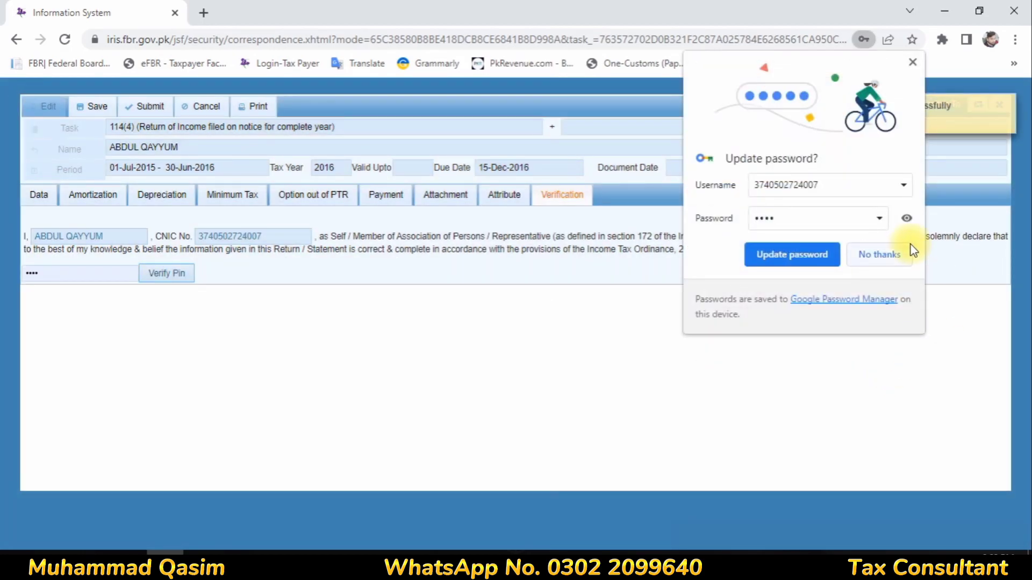
click(856, 252)
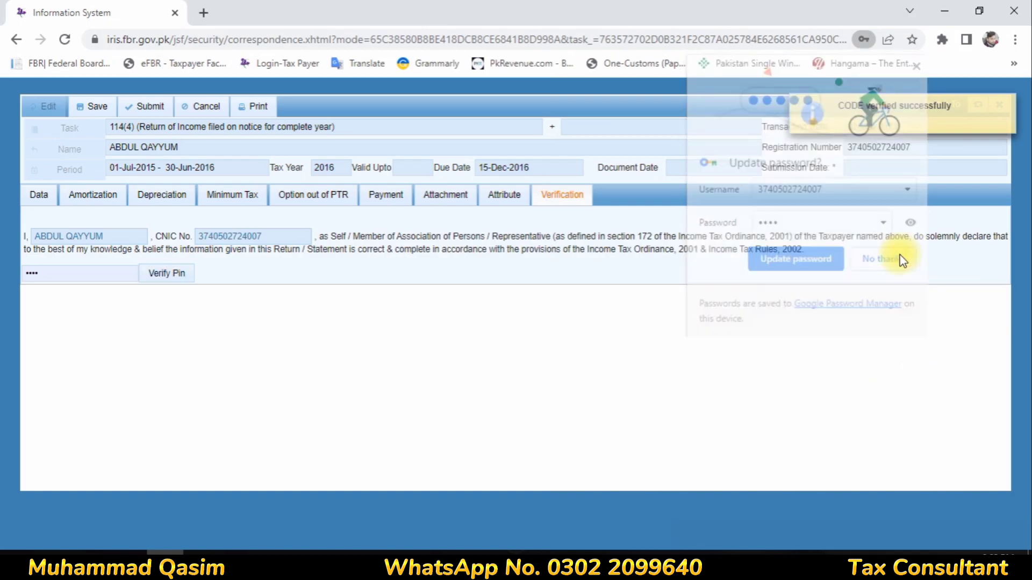
click(1007, 107)
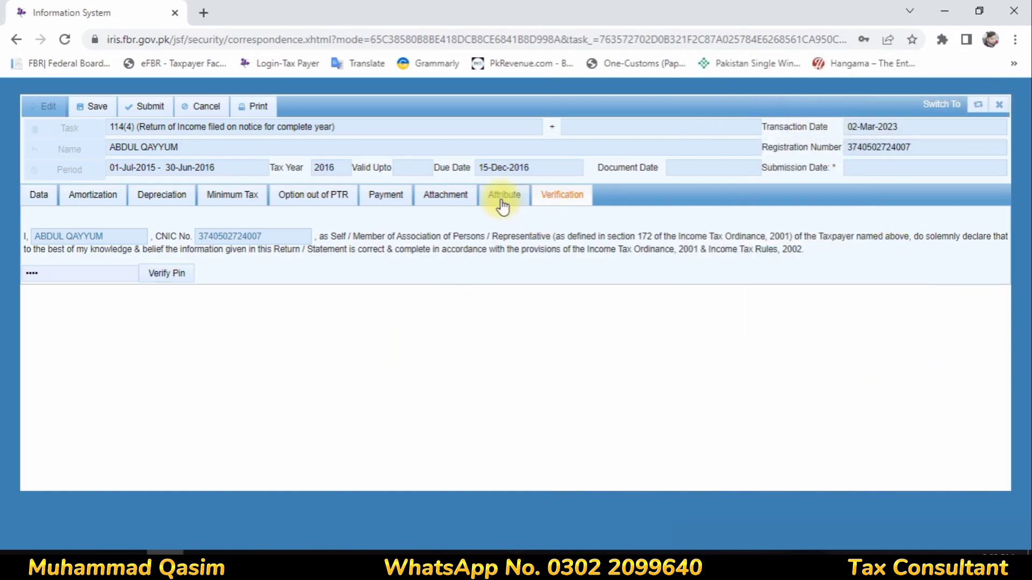
- Choose Resident for Residence Status under Attribute, then go back to the Data tab
click(502, 197)
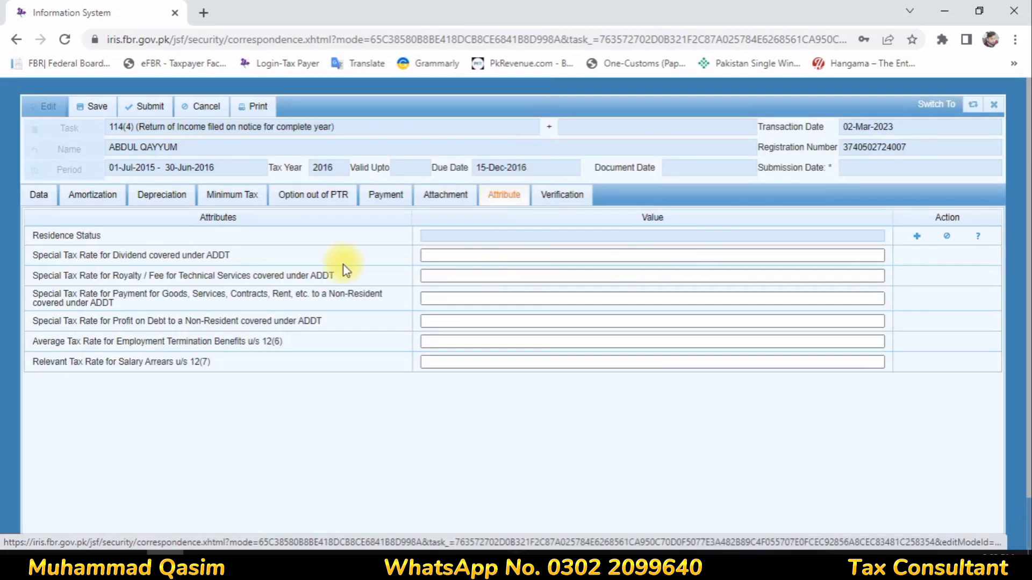
click(916, 243)
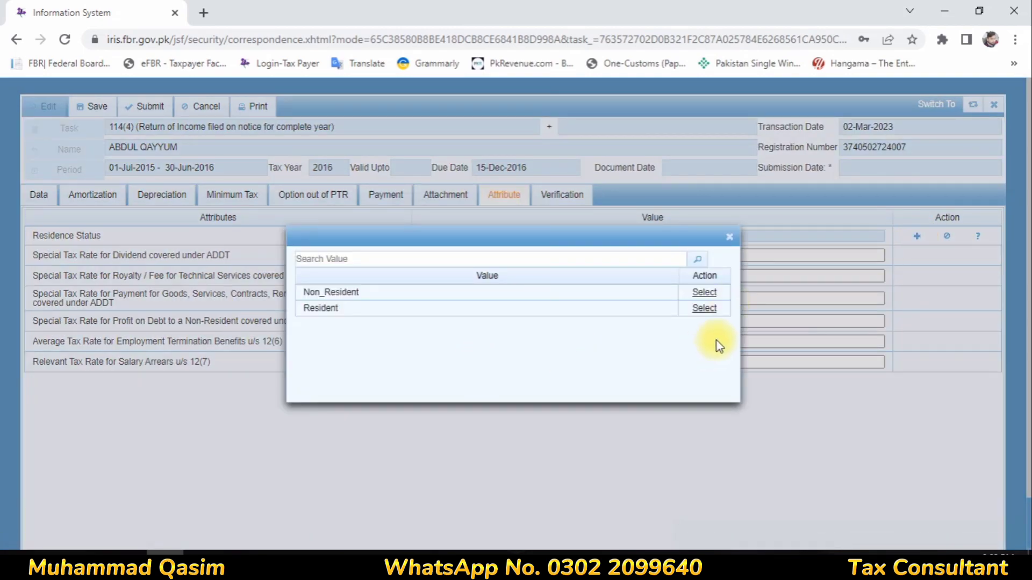
click(706, 309)
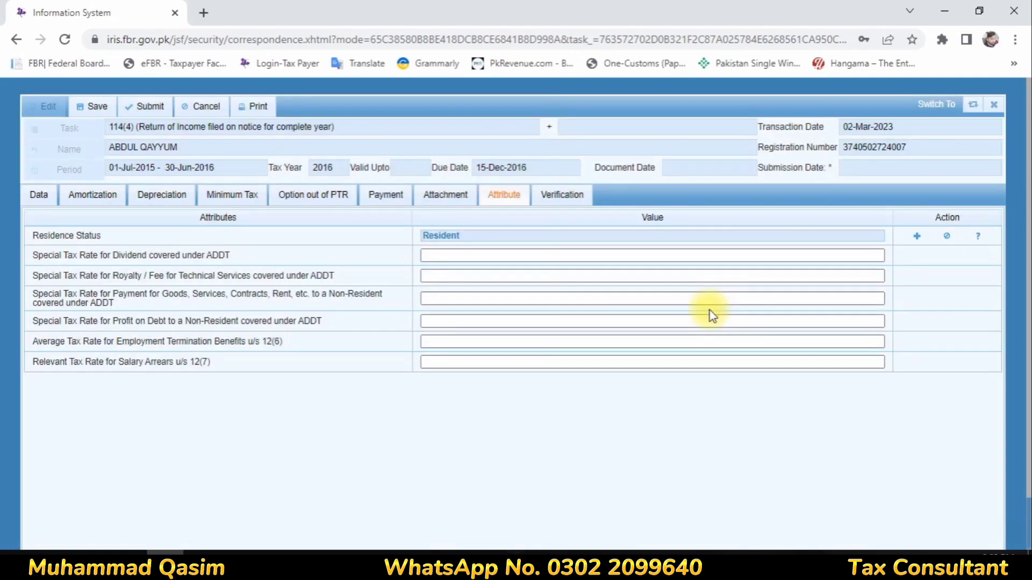
click(39, 198)
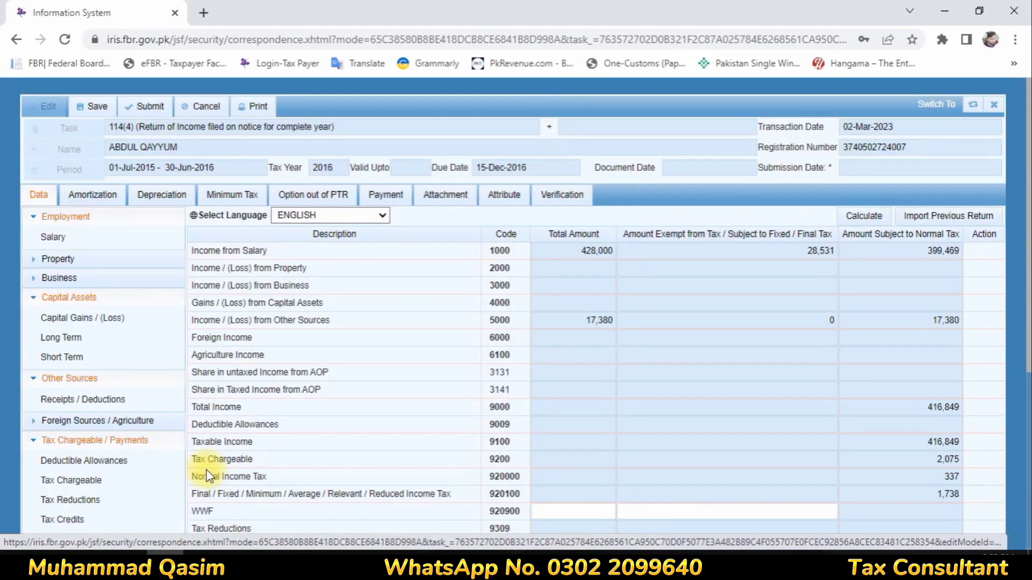
- Save the tax year 2016 return
scroll(476, 395, down, 5)
scroll(477, 392, up, 5)
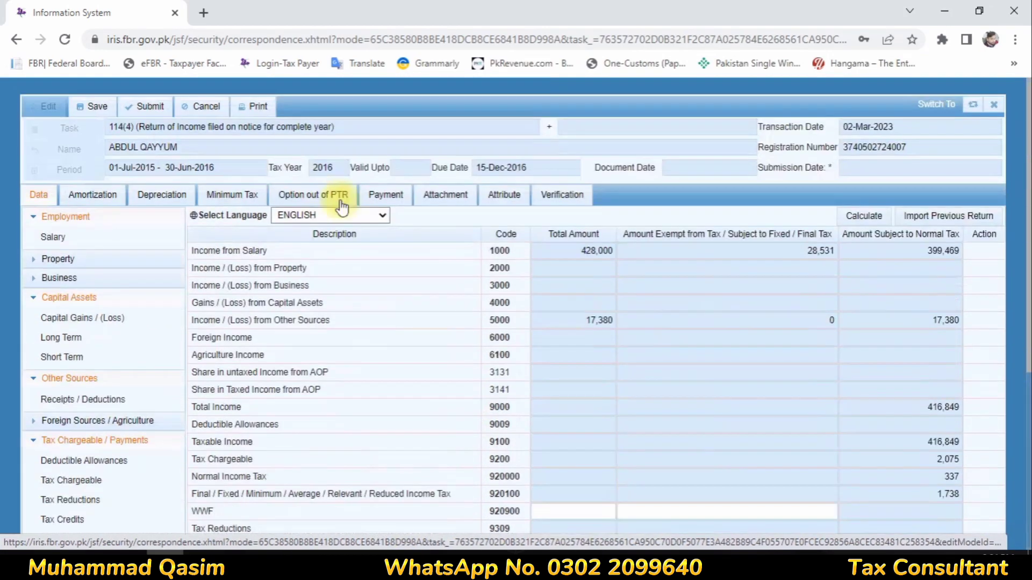
click(90, 106)
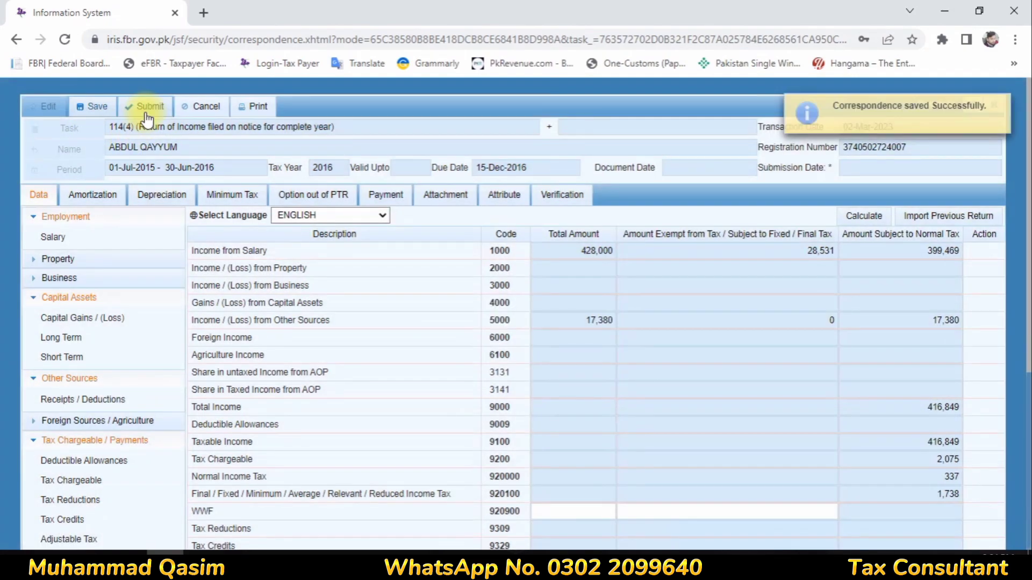
- Submit and confirm the return; dismiss the wealth-statement-first error and close the form
click(144, 107)
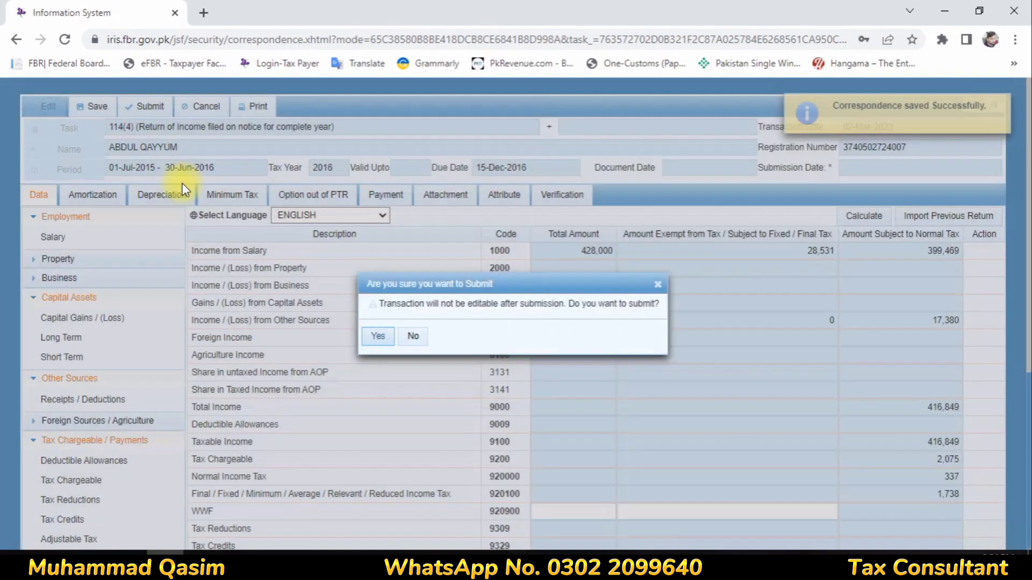
click(386, 340)
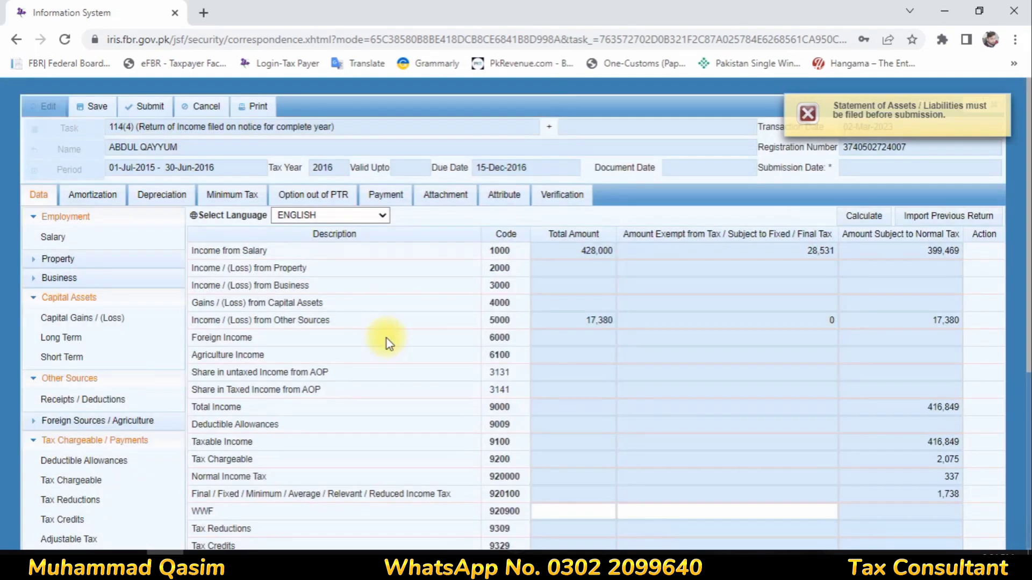
click(1002, 110)
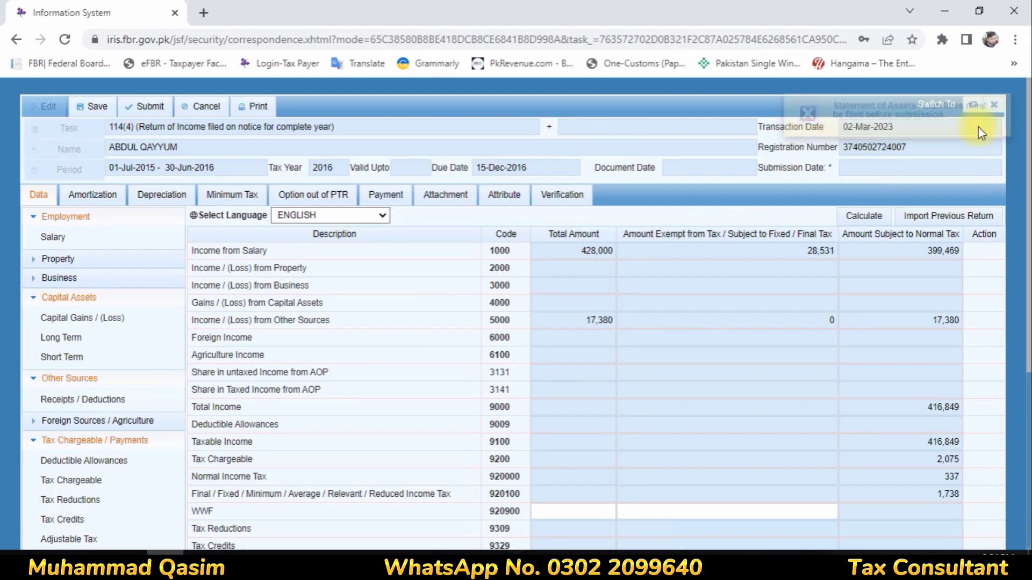
click(994, 104)
- Confirm closing without saving to return to the Draft Declarations list
click(430, 344)
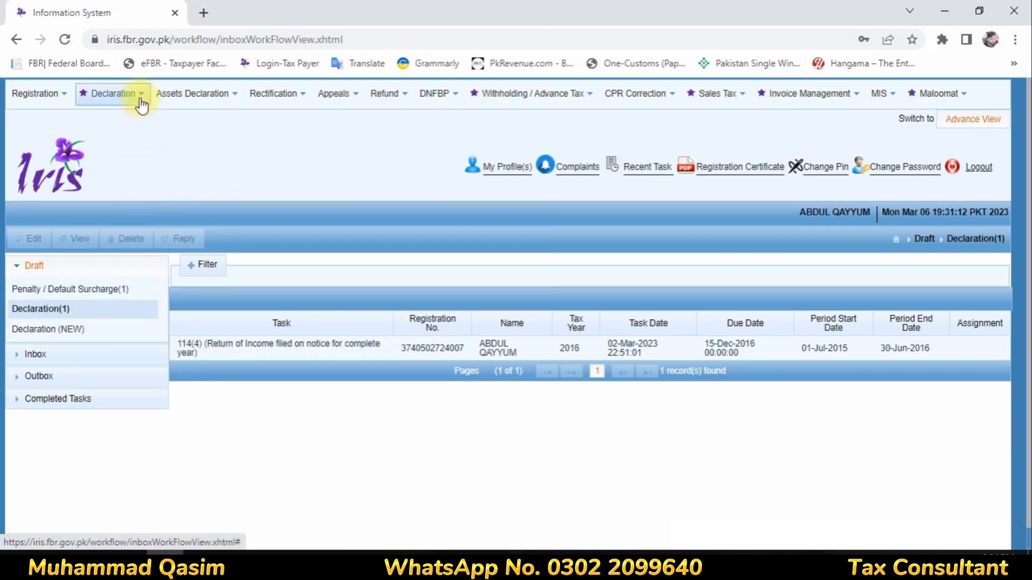
mouse_move(135, 97)
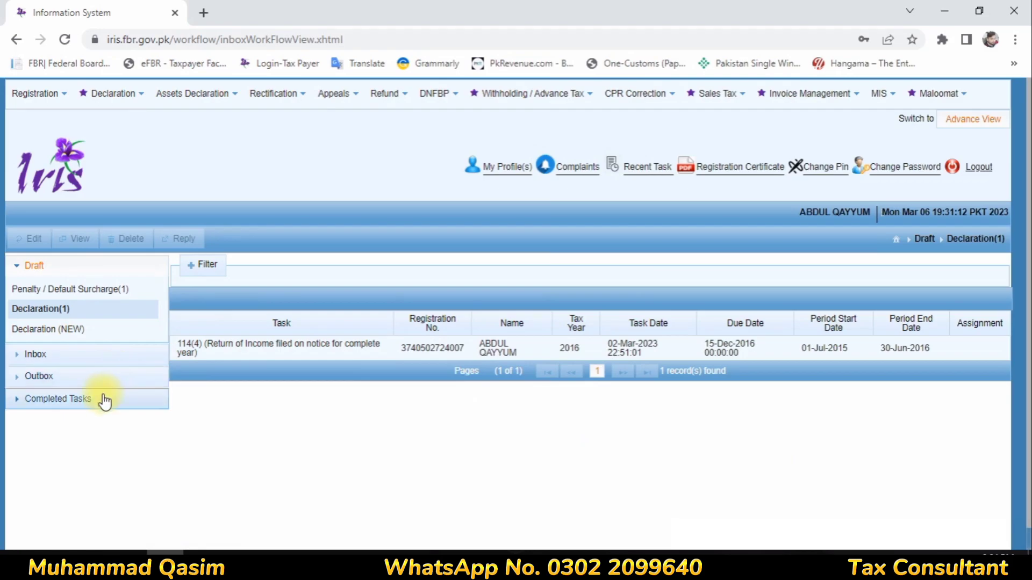
- From Completed Tasks declarations, start a new 116(2) wealth statement for period 2015–2016
click(107, 400)
click(51, 374)
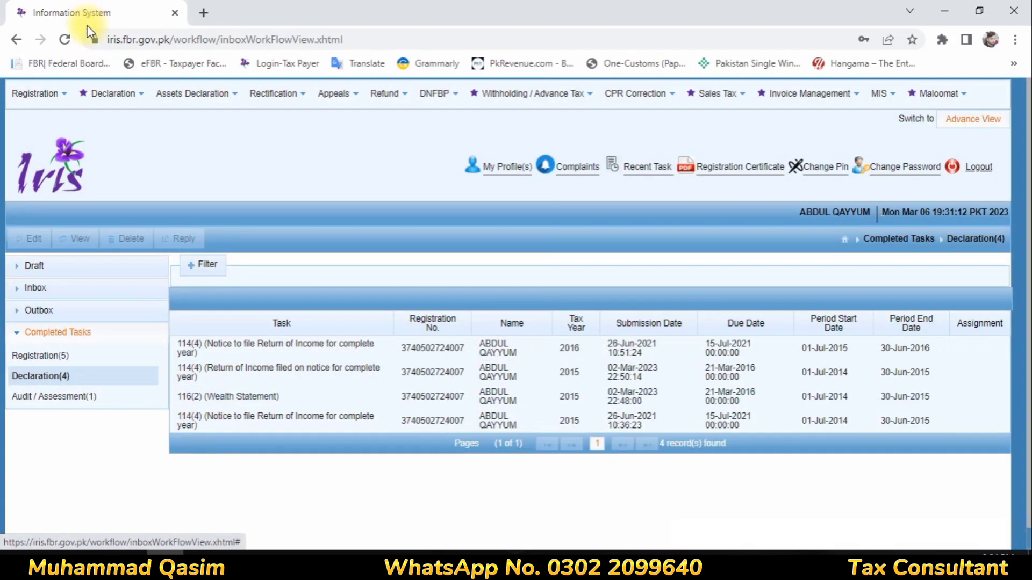
mouse_move(103, 96)
click(220, 350)
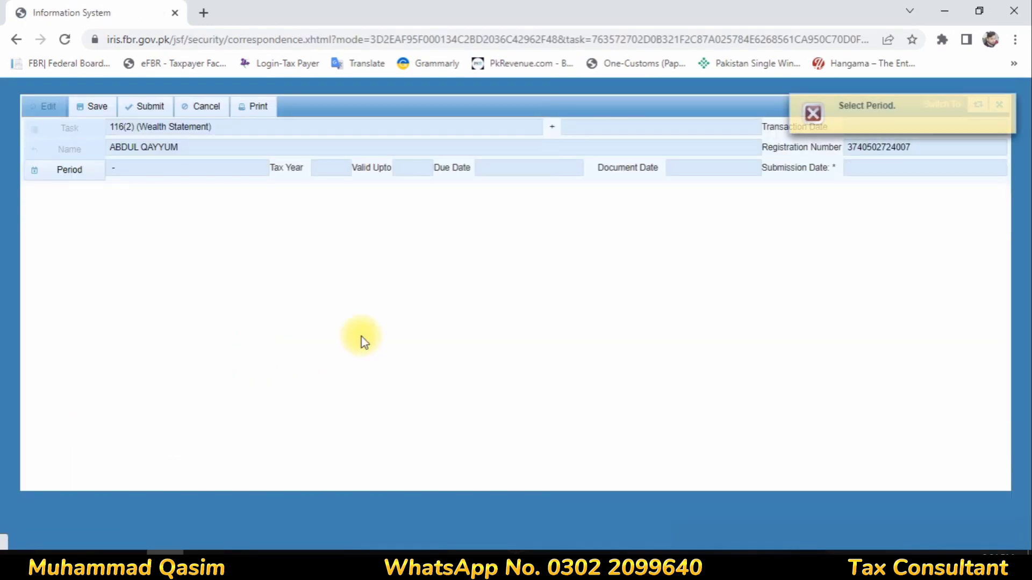
click(47, 177)
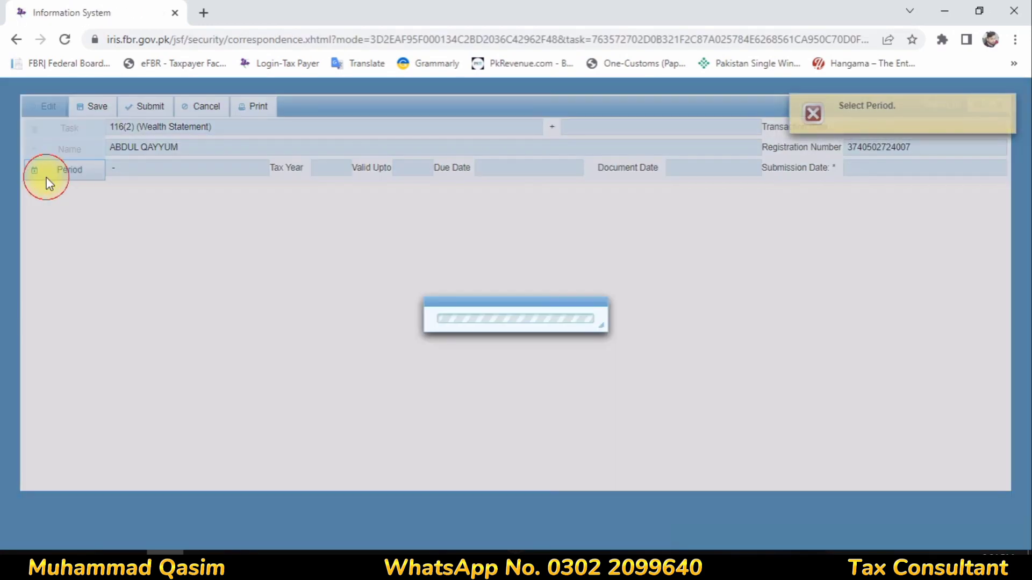
text(2016)
key(Return)
click(594, 285)
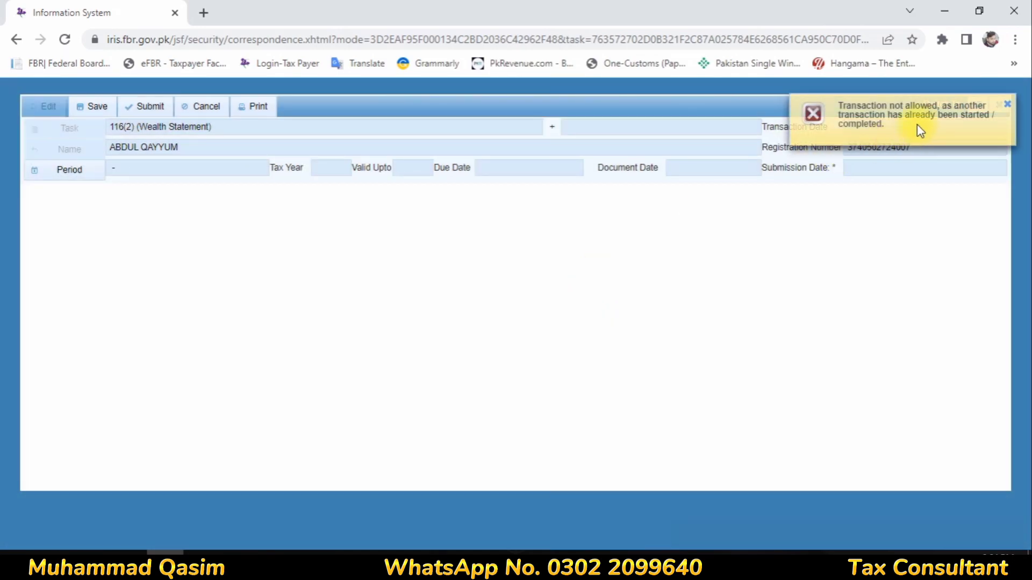
- Dismiss the transaction-not-allowed error and close the wealth statement form without saving
click(1007, 105)
click(999, 104)
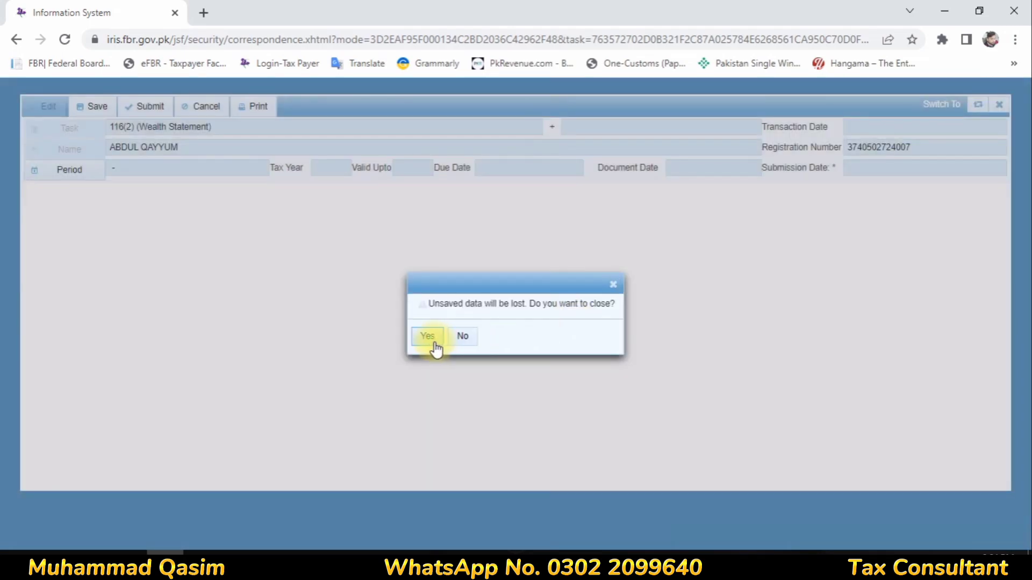
click(430, 338)
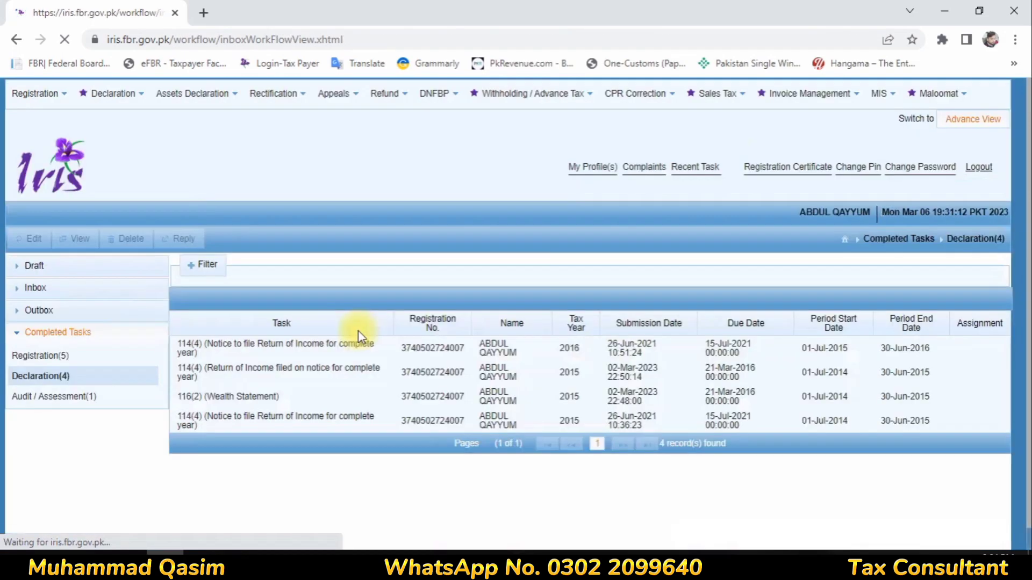
- Open the draft 116(2) wealth statement from Draft > Declaration (NEW) for editing
click(51, 265)
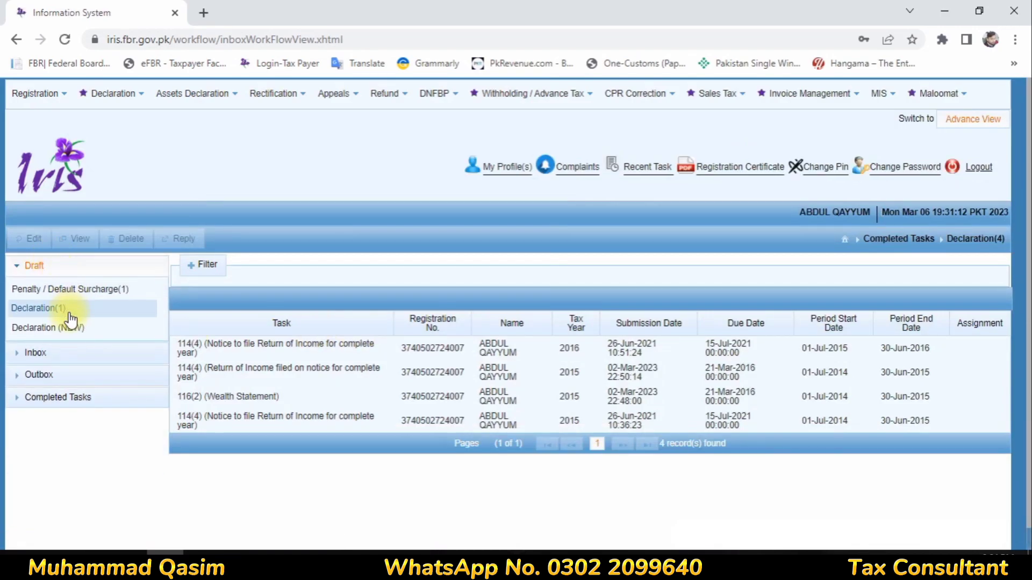
click(60, 309)
click(53, 326)
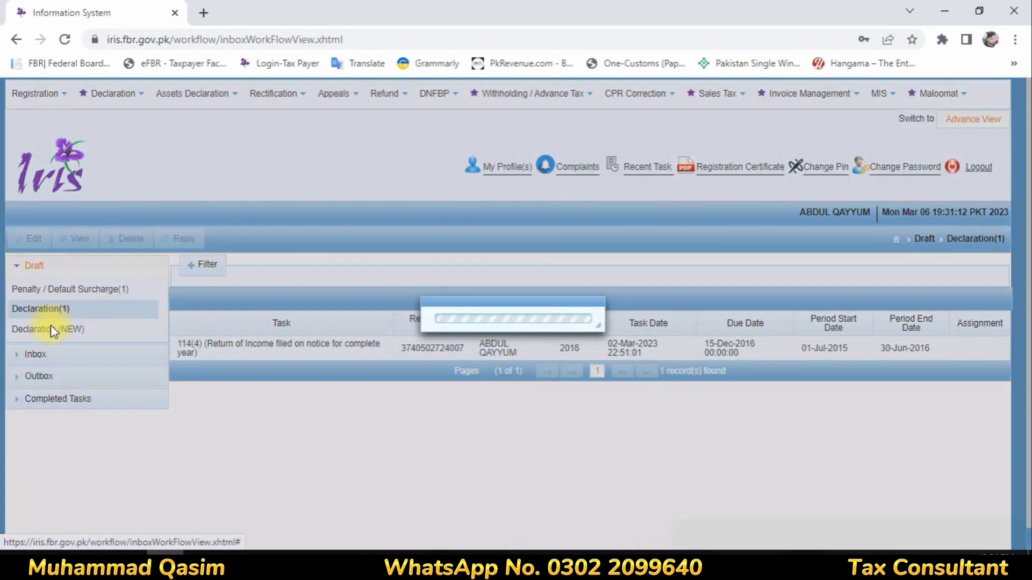
click(194, 337)
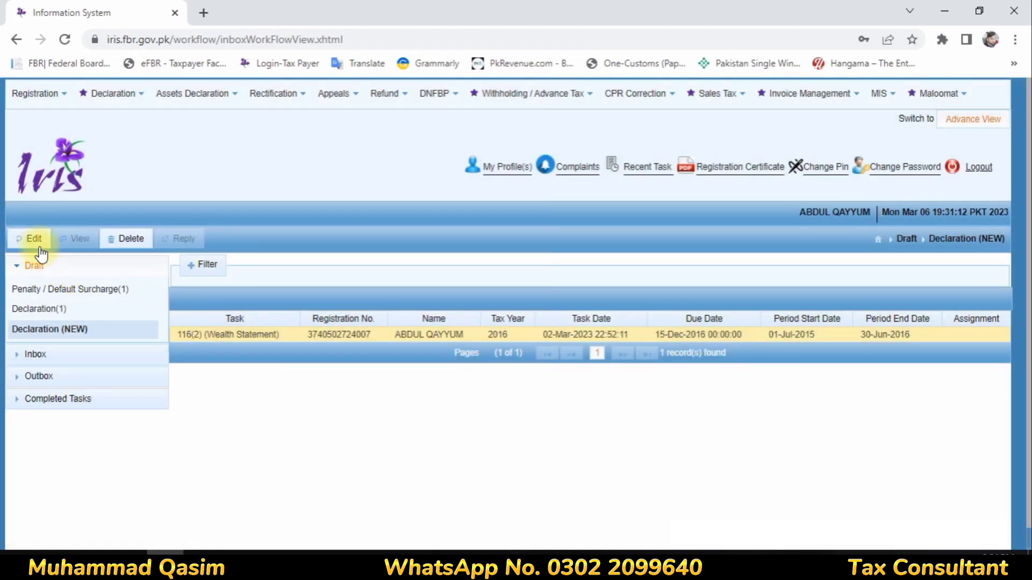
click(33, 239)
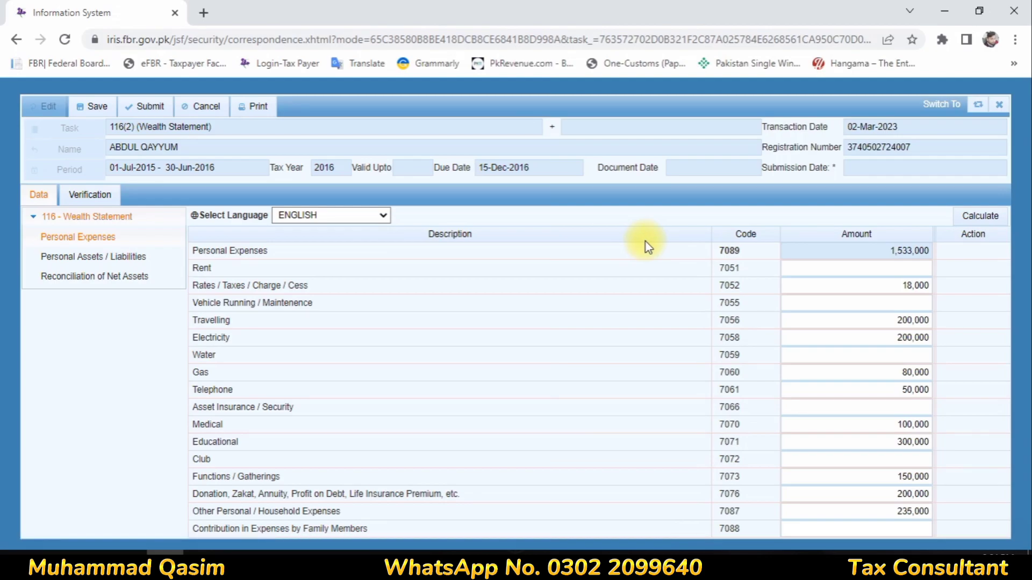
- Clear every personal expense amount, including the 200,000 donation, and recalculate
click(876, 394)
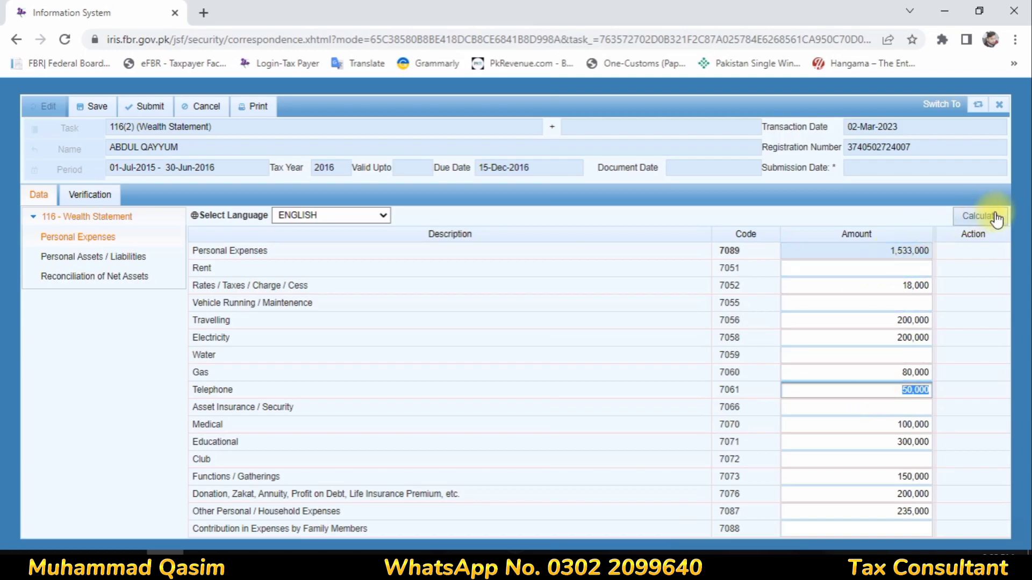
click(865, 495)
key(Delete)
click(892, 476)
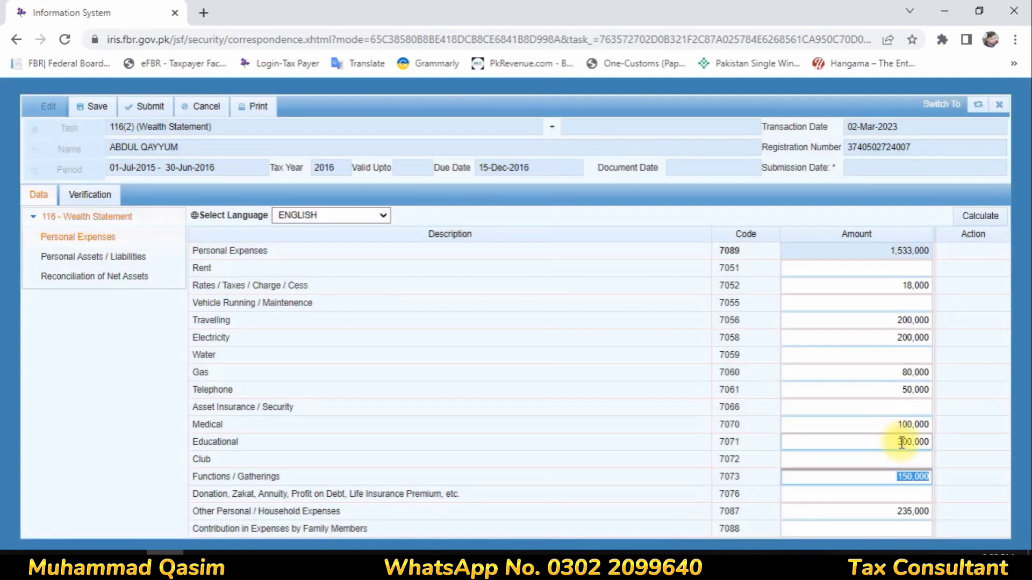
click(899, 441)
key(Delete)
click(904, 424)
key(Delete)
click(891, 389)
key(Delete)
click(907, 373)
key(Delete)
click(897, 339)
key(Delete)
click(889, 321)
key(Delete)
click(905, 285)
key(Delete)
click(885, 511)
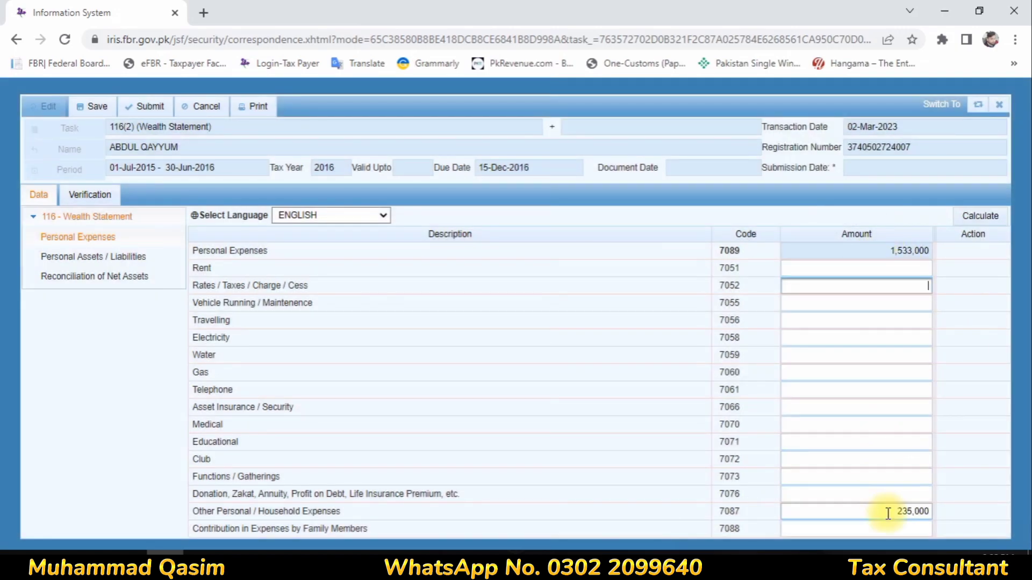
key(Delete)
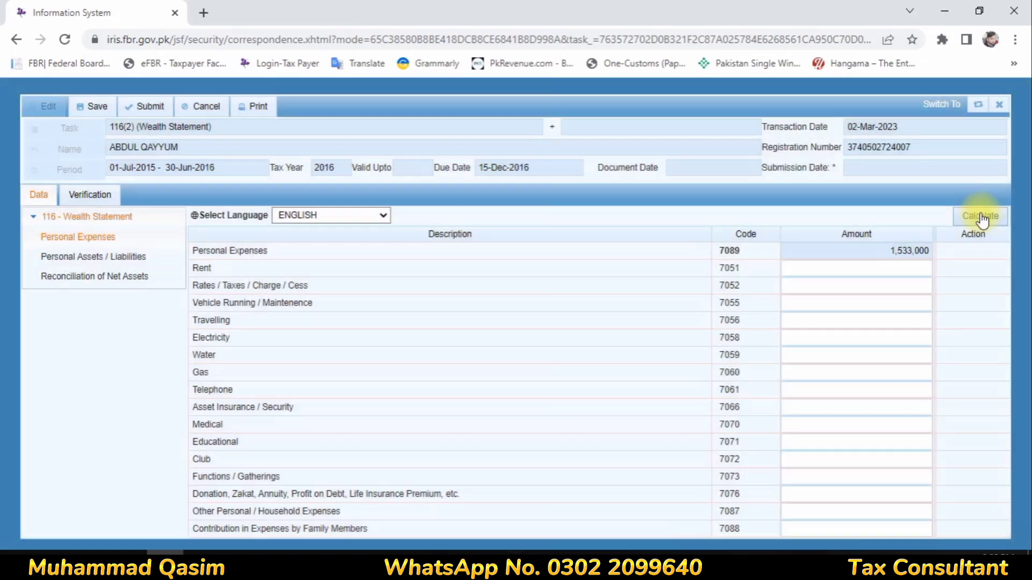
click(981, 216)
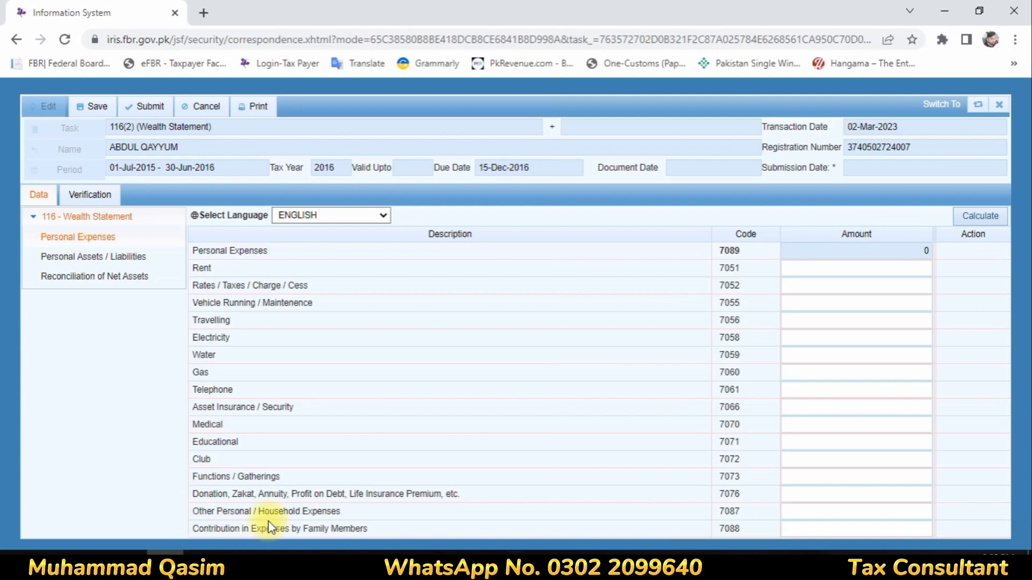
- Enter 315381 household expenses and 1738 rates/taxes, recalculating to a 317,119 total
click(921, 514)
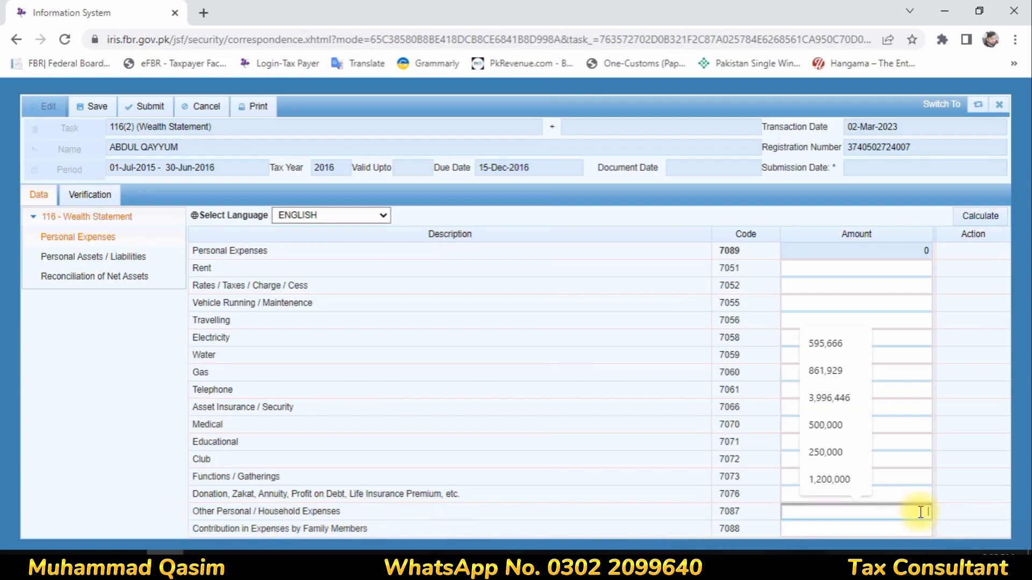
text(35)
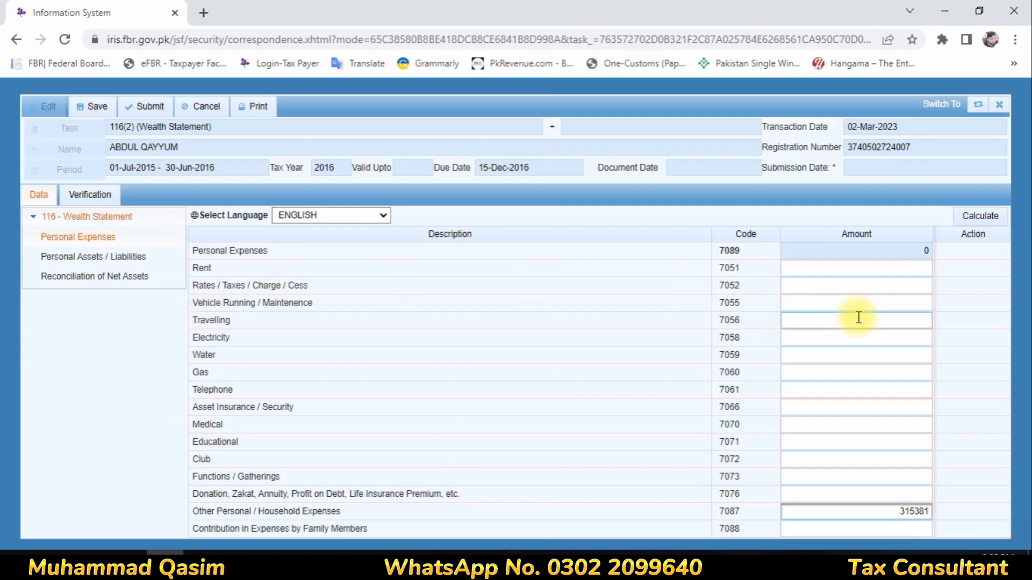
click(843, 285)
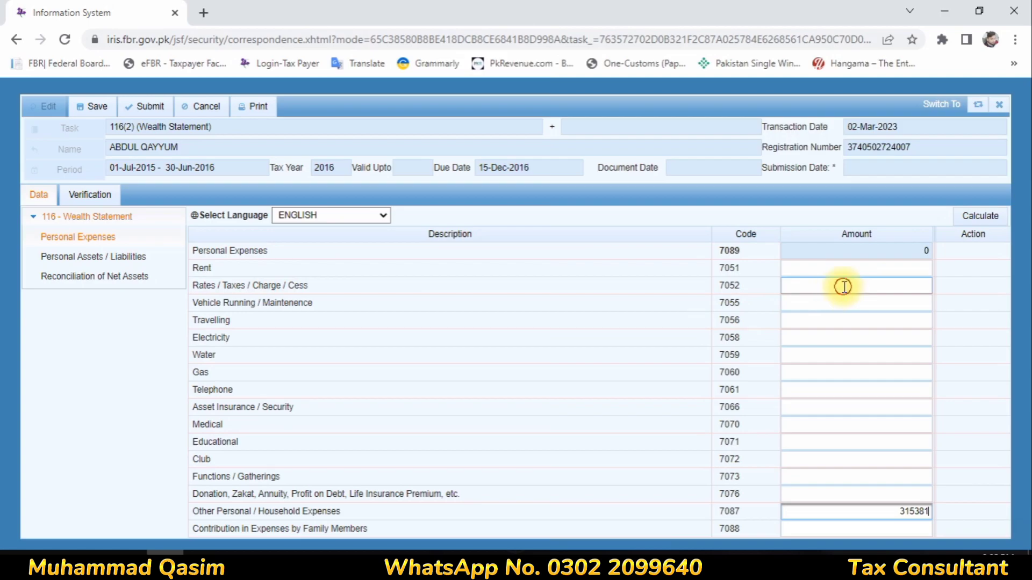
text(1738)
click(962, 215)
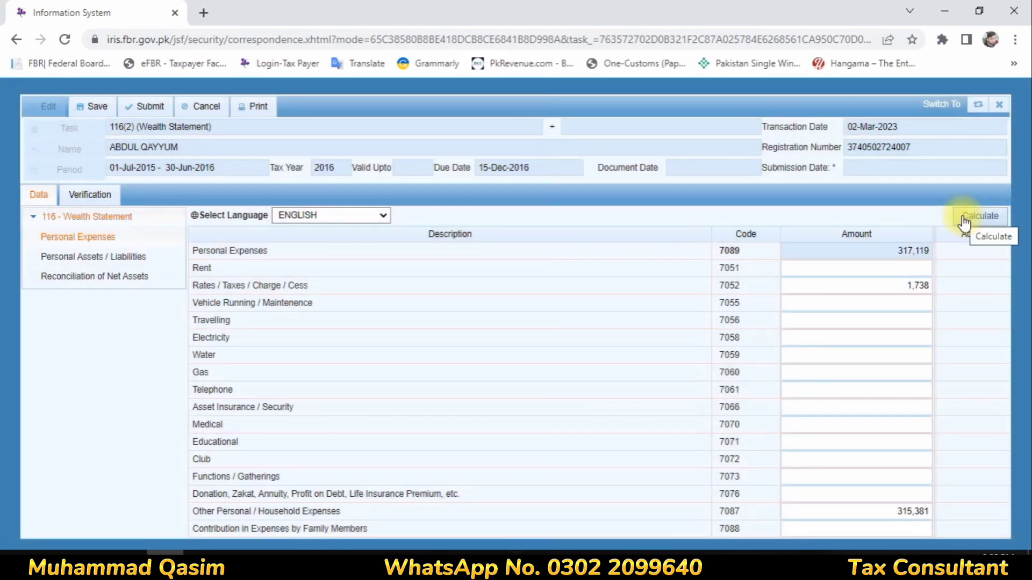
click(962, 215)
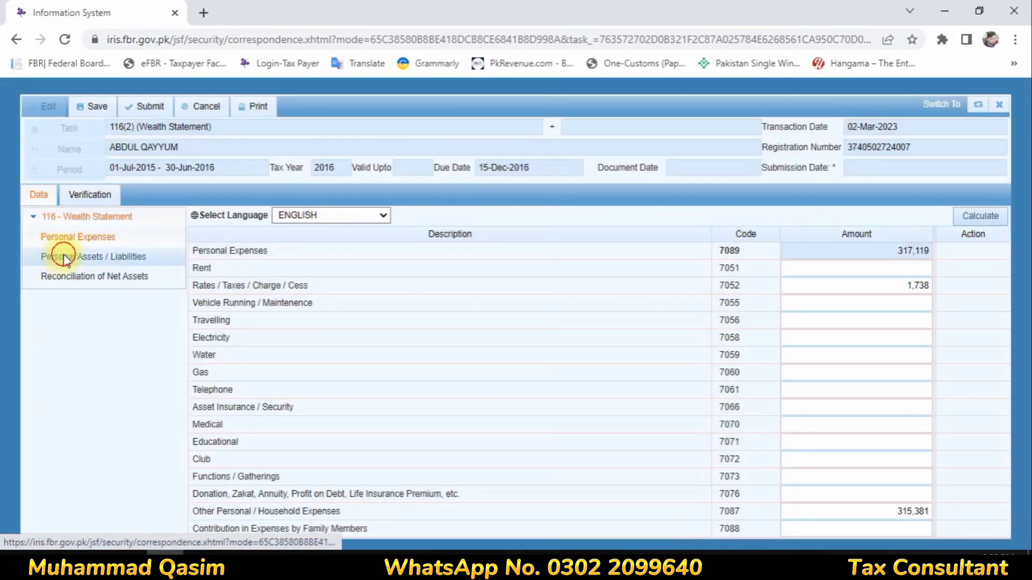
- On the personal assets and liabilities page, add another property entry under code 7002
click(79, 257)
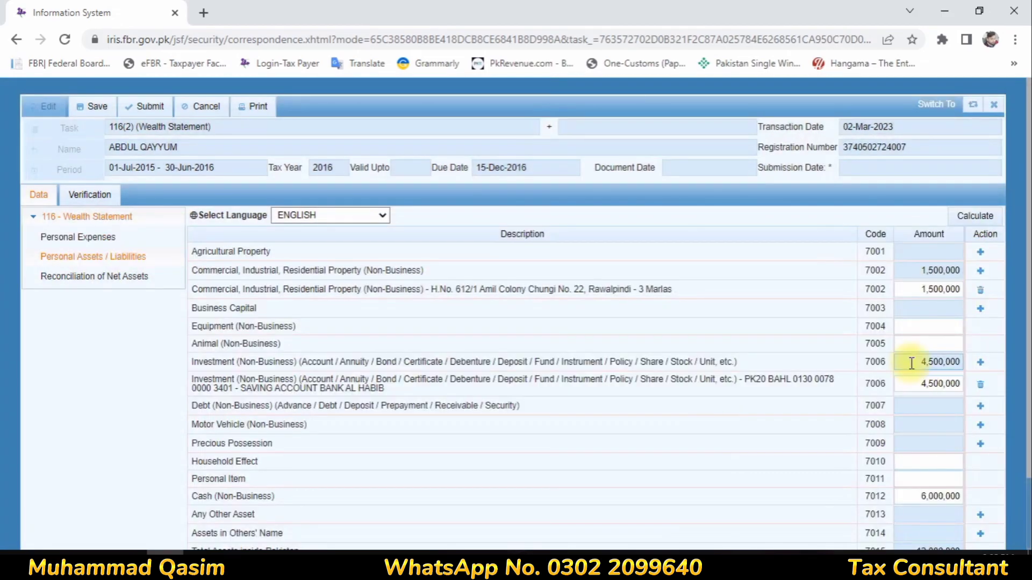
scroll(914, 355, down, 2)
scroll(919, 354, up, 2)
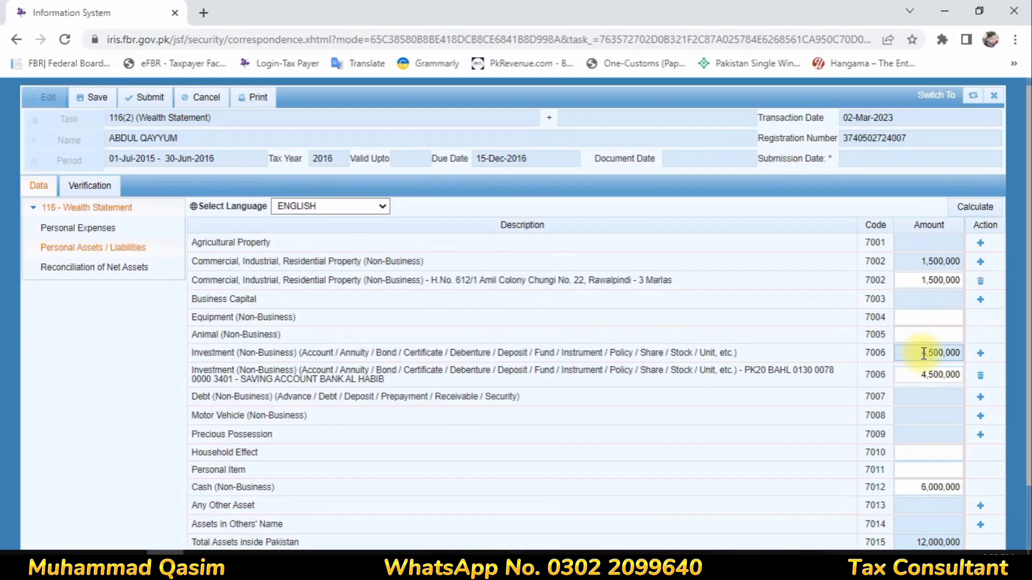
click(981, 262)
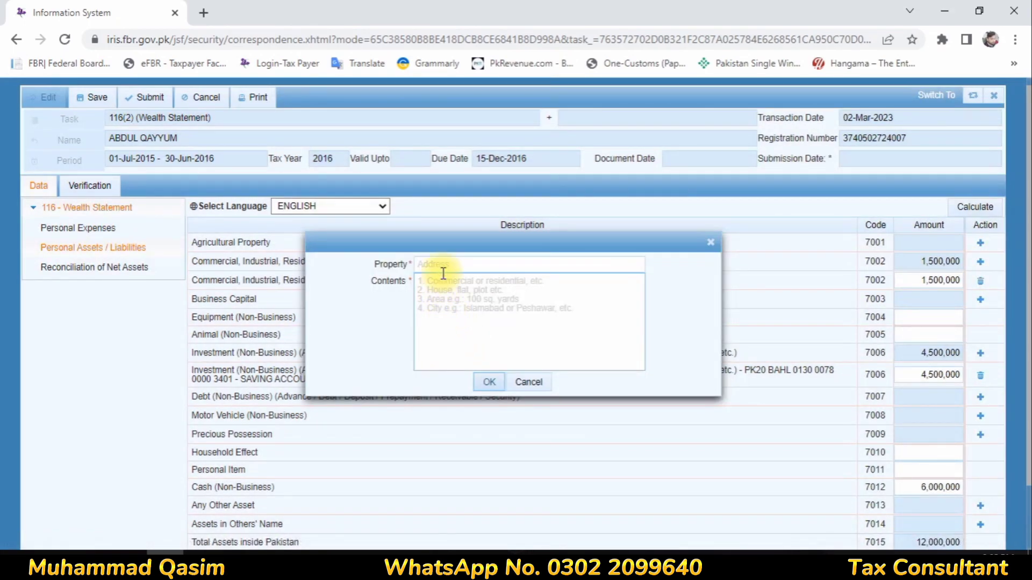
click(445, 265)
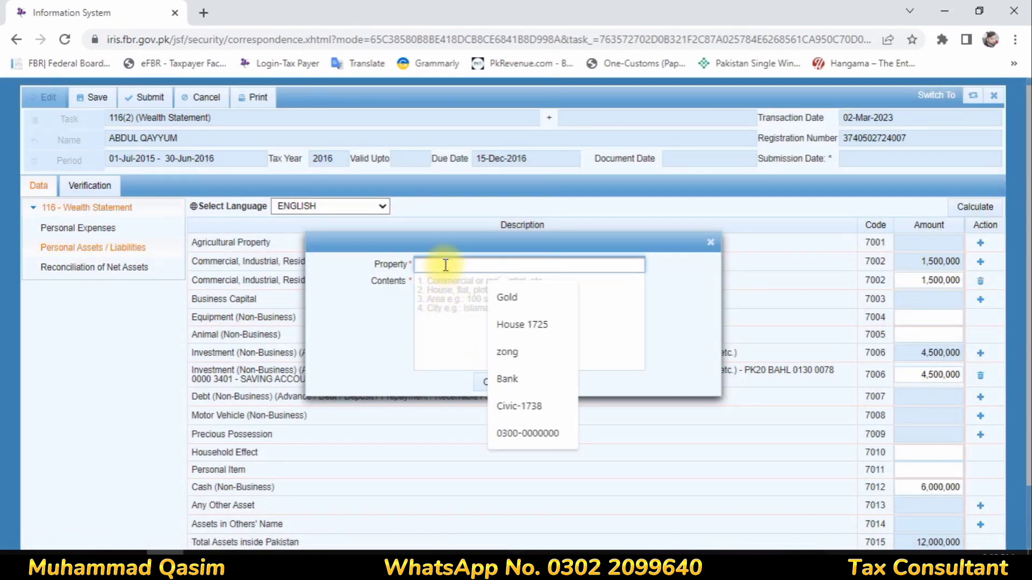
click(502, 324)
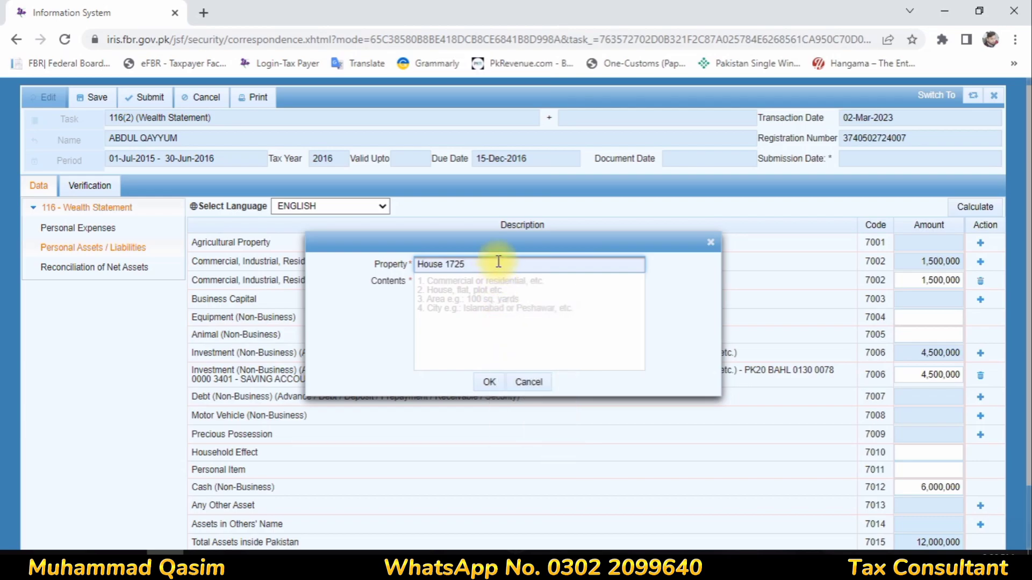
key(BackSpace)
key(BackSpace)
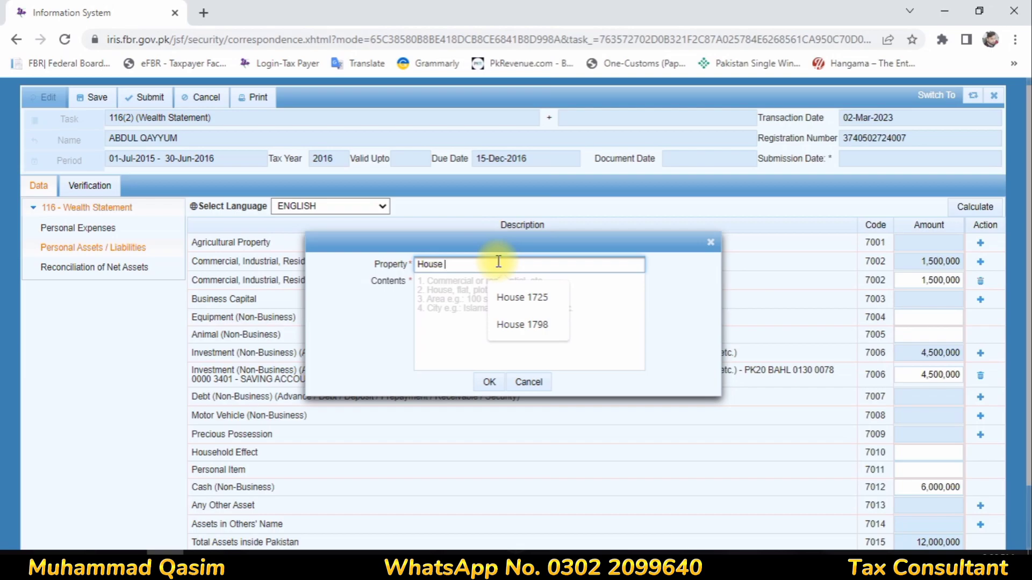
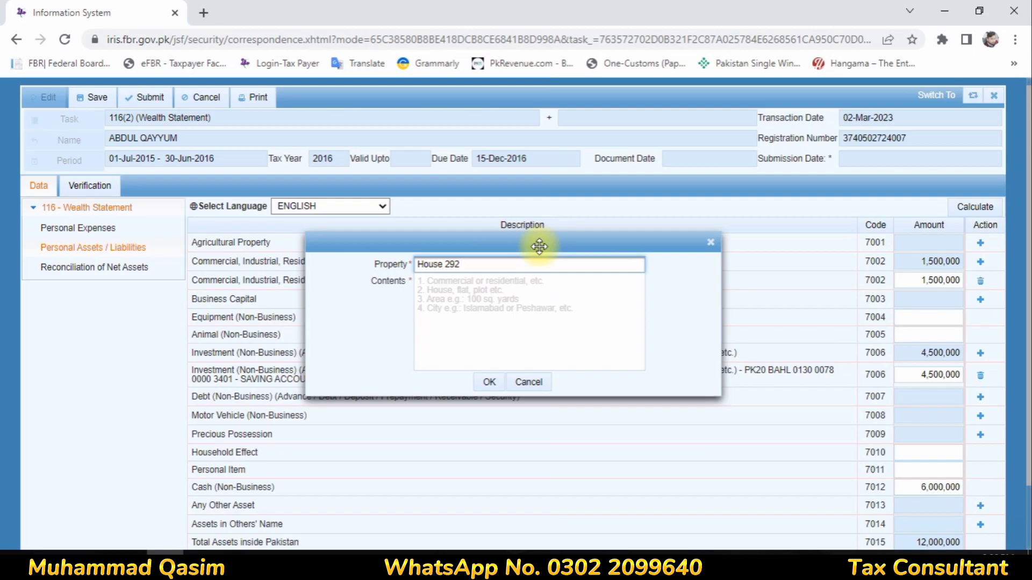
click(496, 286)
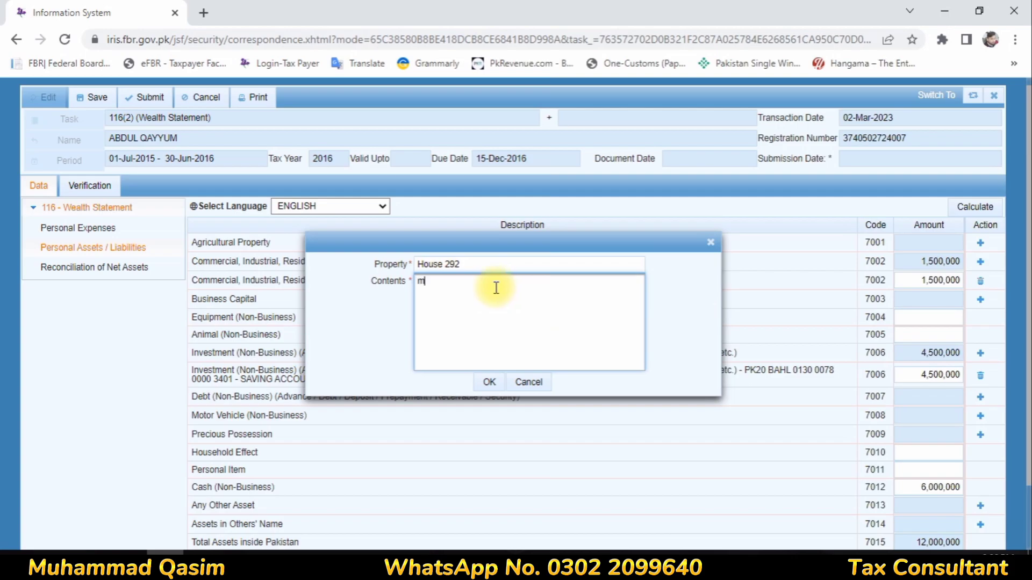
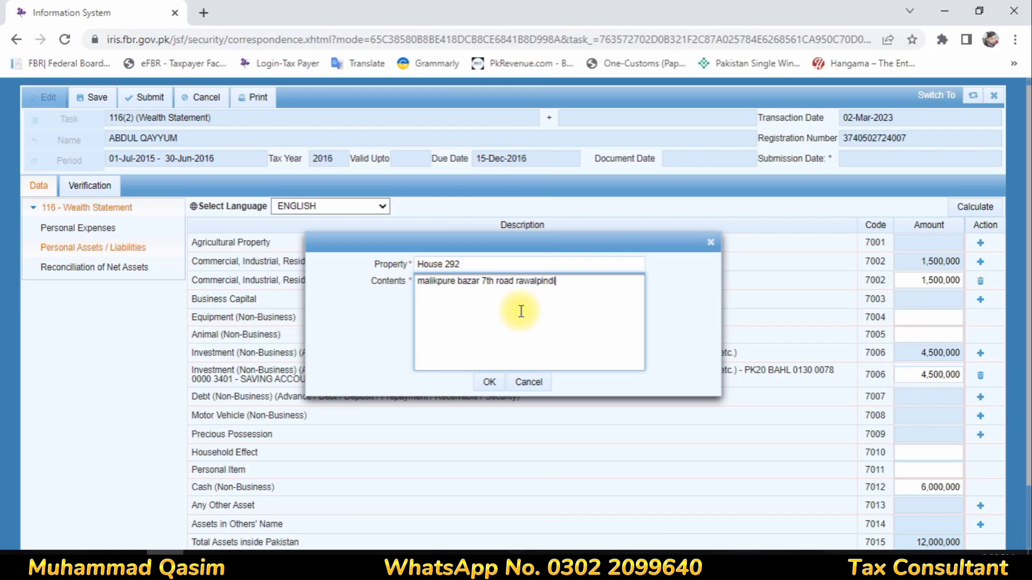
click(489, 381)
click(945, 280)
text(700000)
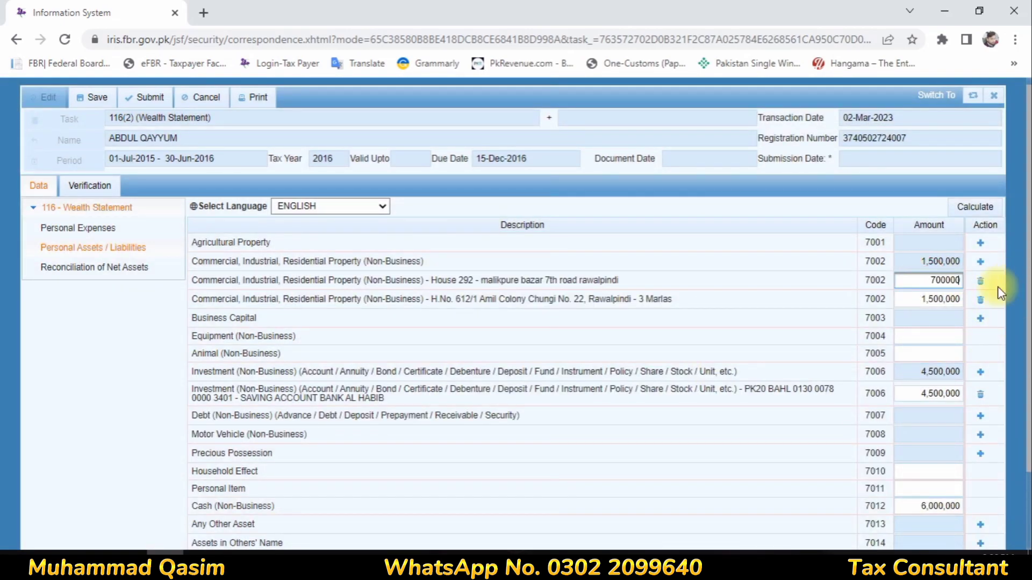
- Commit House 292's 700,000 and recalculate, bringing property totals to 2,200,000
click(750, 287)
click(964, 212)
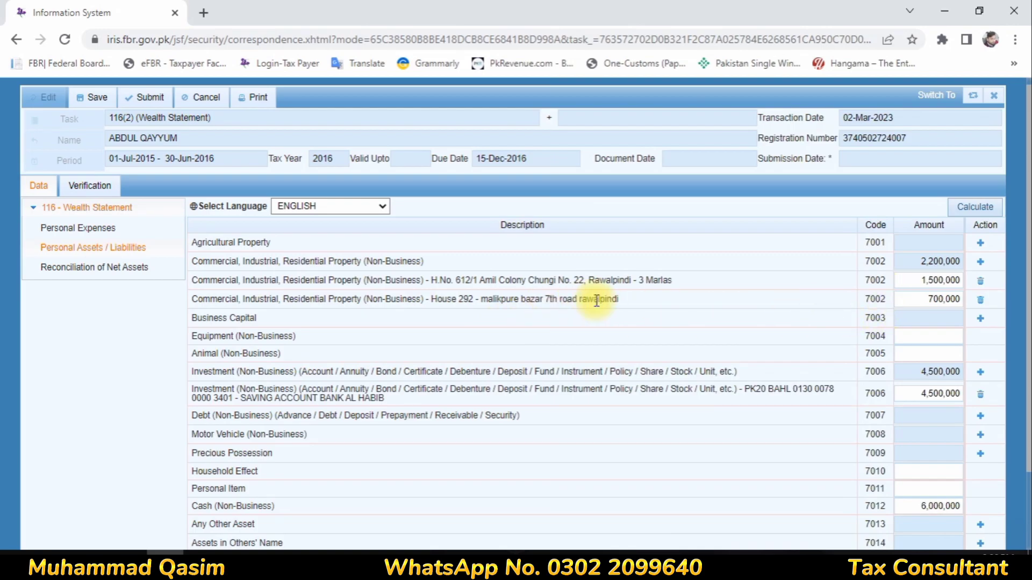
scroll(803, 322, down, 1)
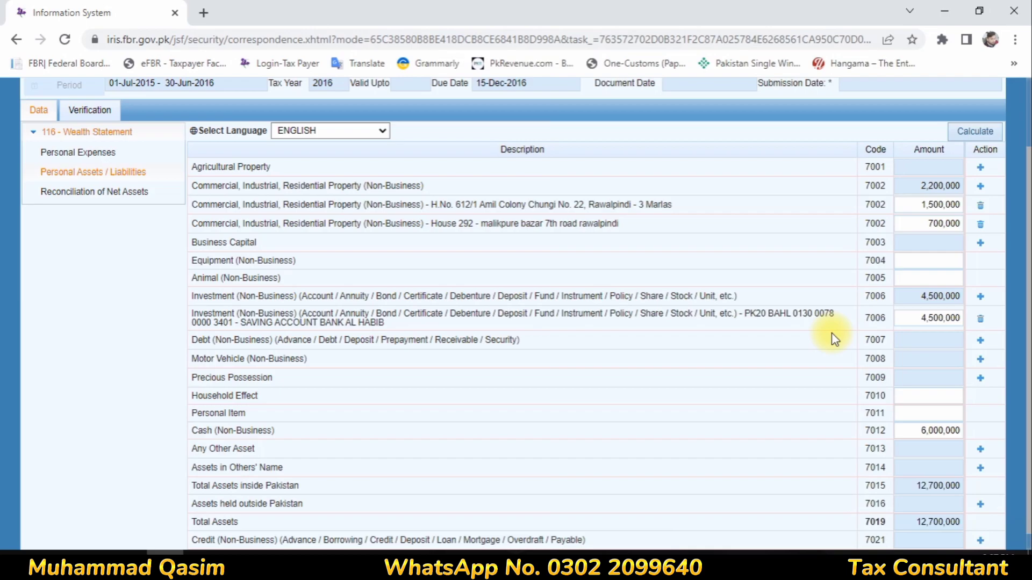
drag(209, 449, 951, 453)
click(951, 453)
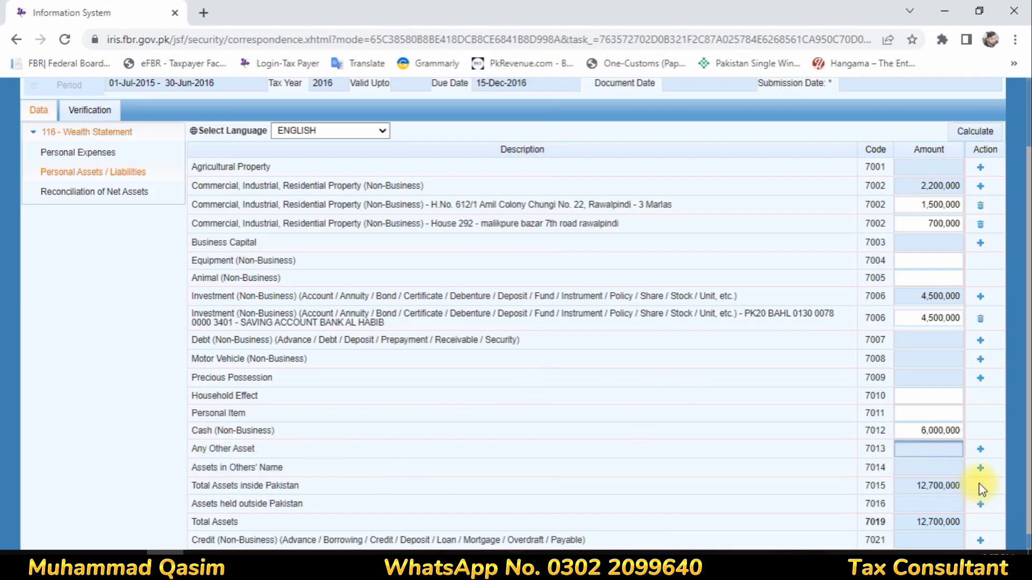
click(914, 319)
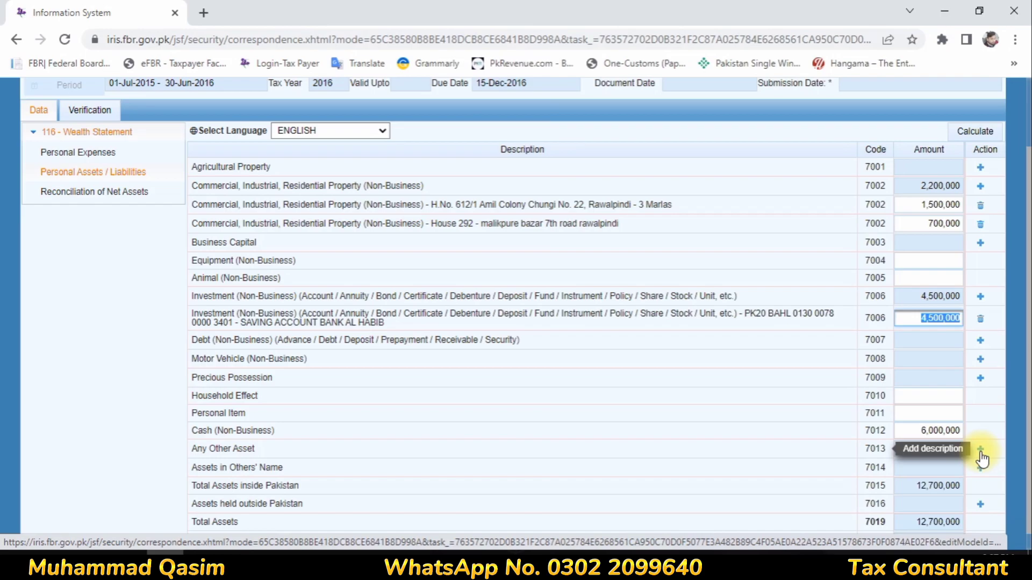
- Add an Any Other Asset entry, recalculate total assets to 2,200,000, and close the form
click(982, 456)
click(974, 141)
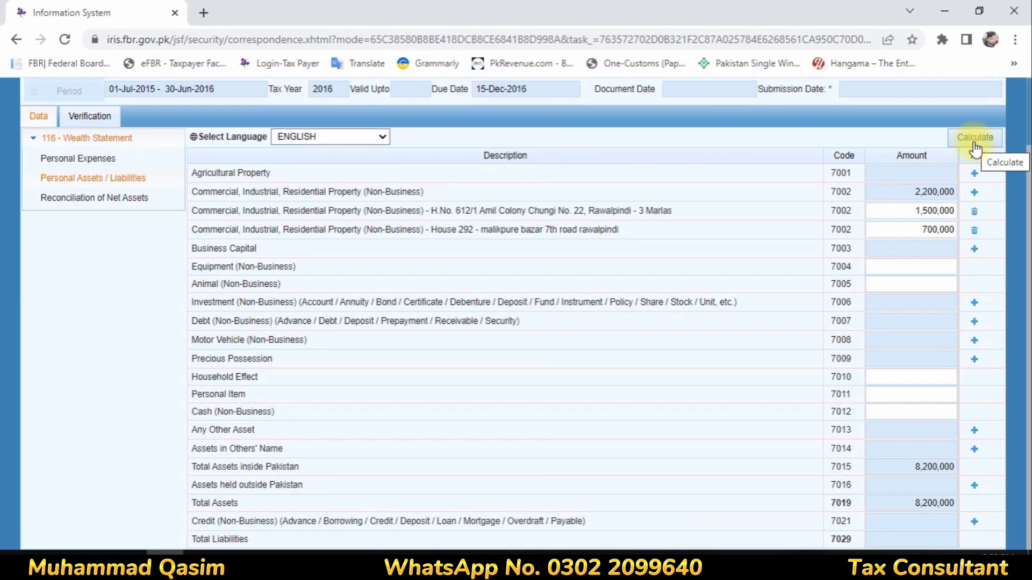
click(973, 141)
scroll(973, 141, up, 2)
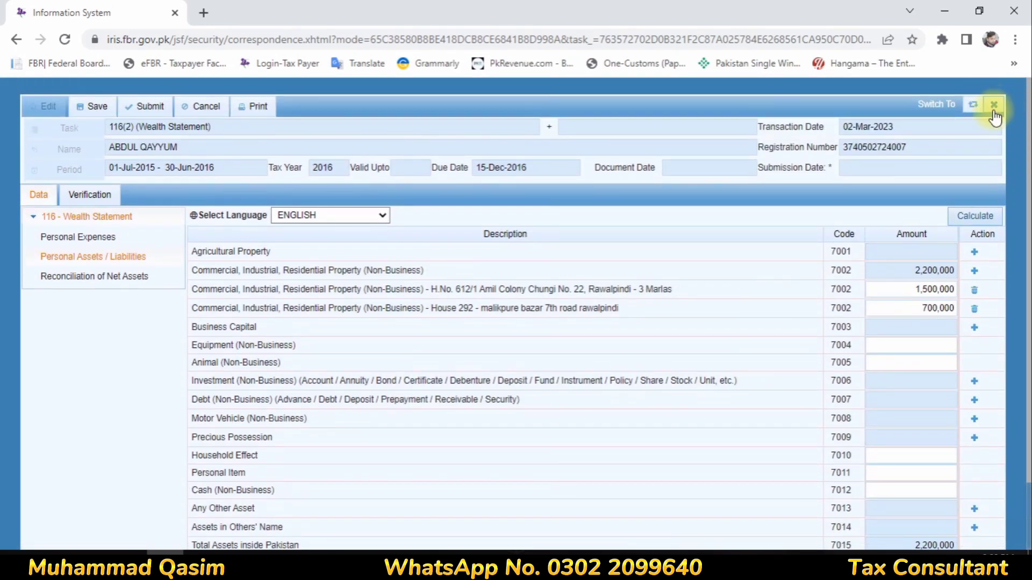
click(993, 107)
- Discard changes and review the filed 2015 wealth statement's total assets from Completed Tasks
click(428, 340)
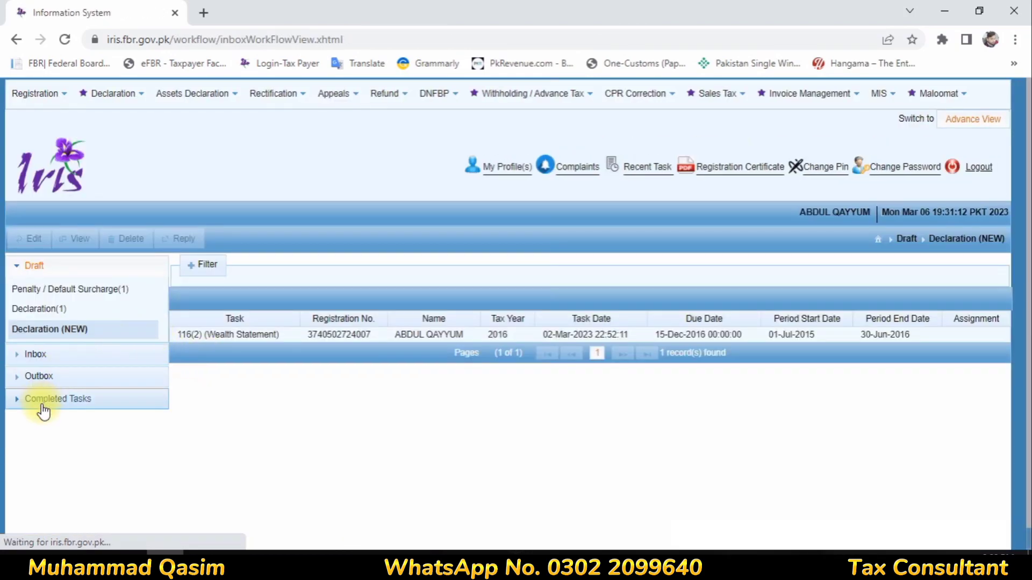
click(43, 403)
click(210, 396)
click(79, 239)
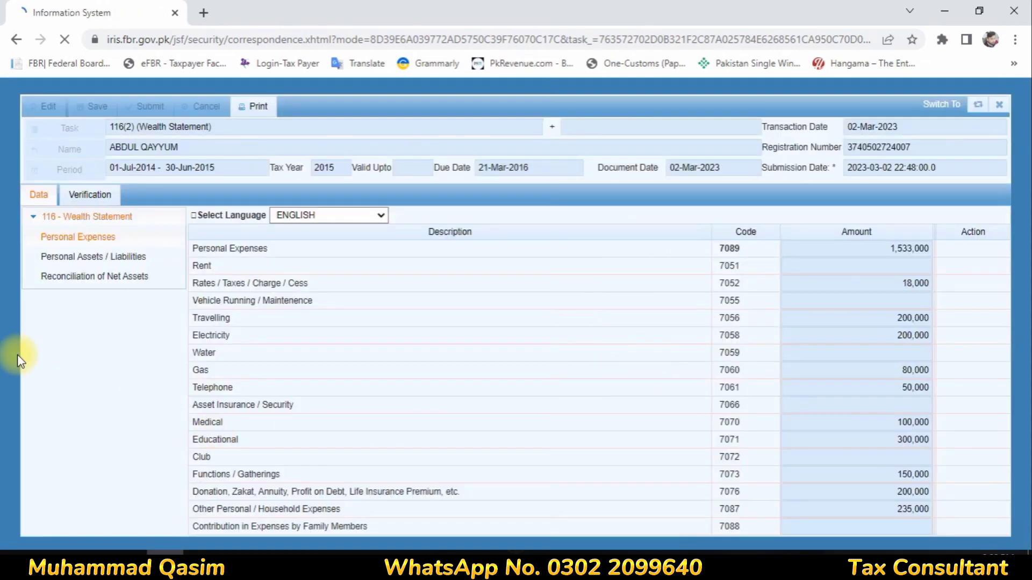
click(129, 257)
scroll(704, 330, down, 1)
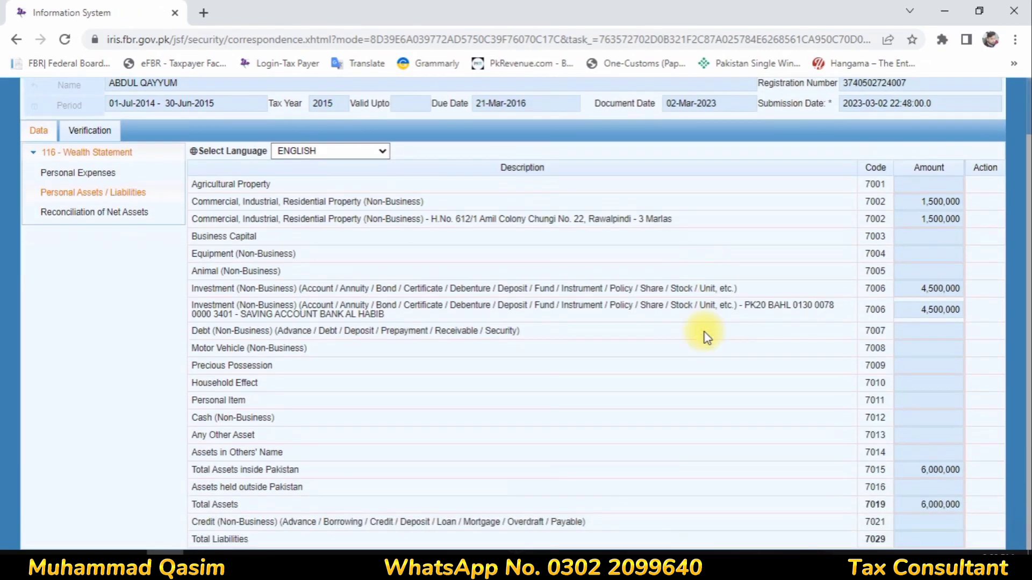
drag(241, 473, 940, 469)
scroll(993, 181, up, 1)
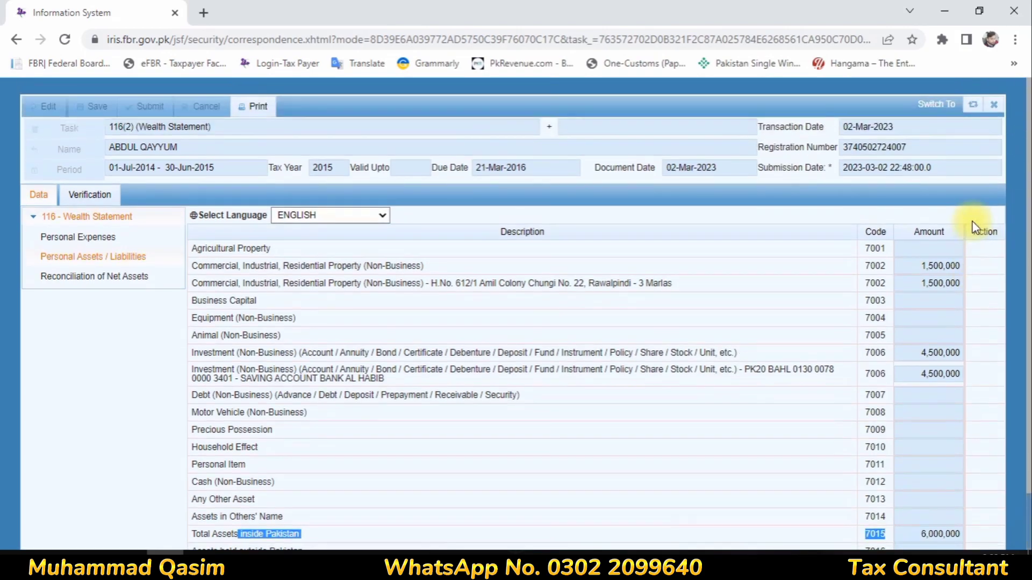
click(993, 105)
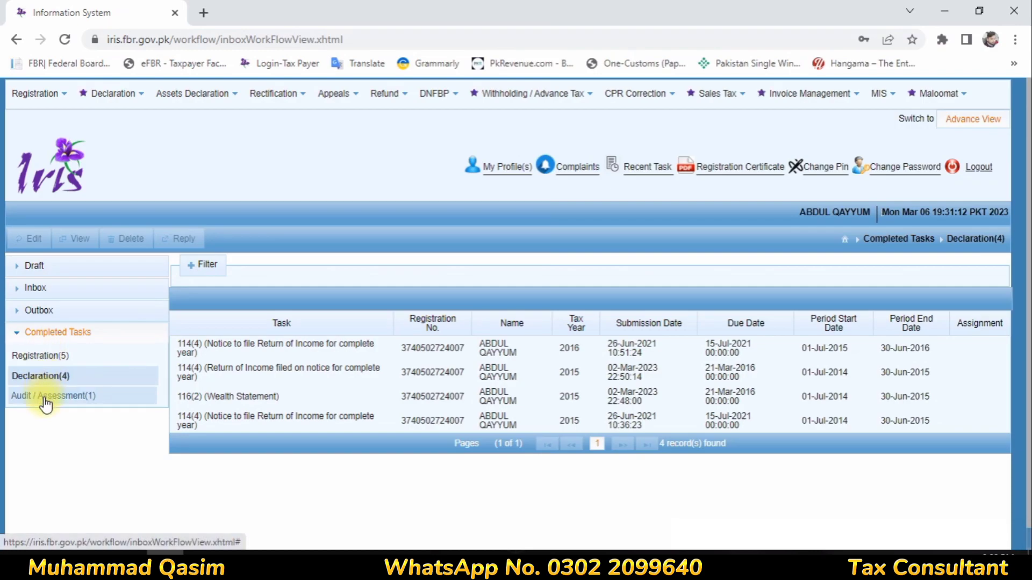
- Reopen the draft 2016 wealth statement from Declaration (NEW) at Personal Assets / Liabilities
click(43, 265)
click(53, 311)
click(266, 348)
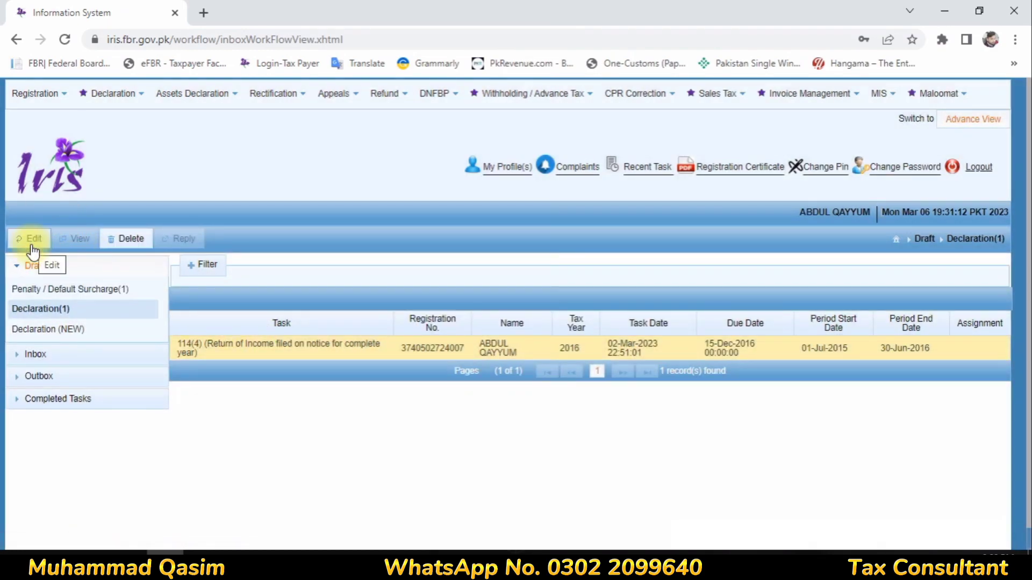
click(75, 329)
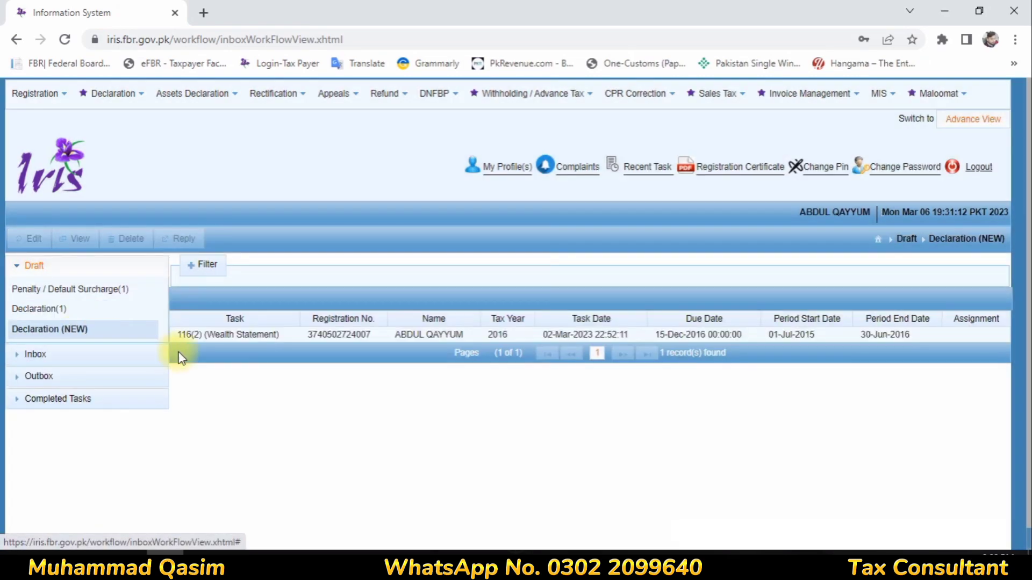
click(240, 334)
click(37, 239)
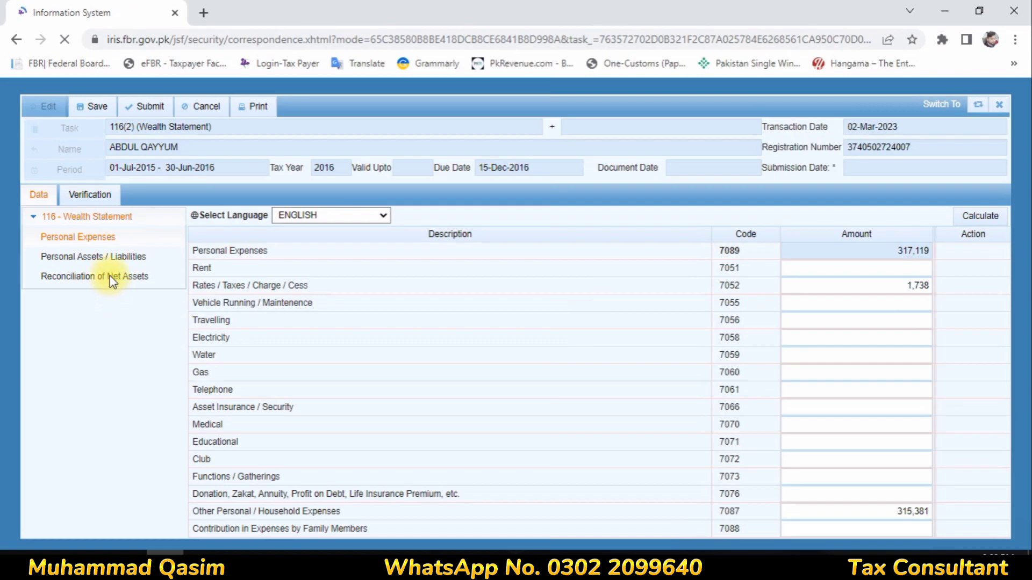
click(110, 256)
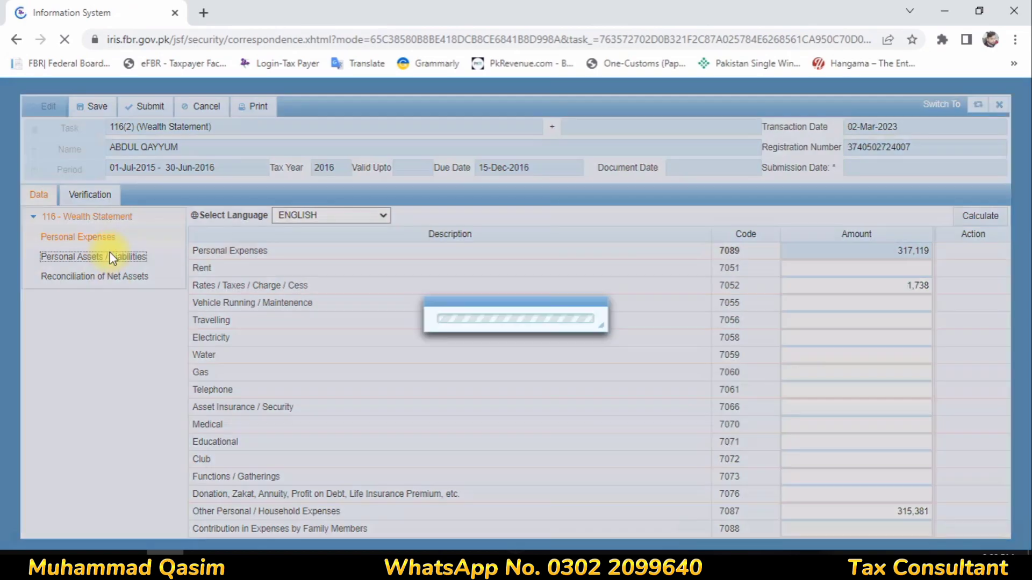
scroll(789, 348, down, 2)
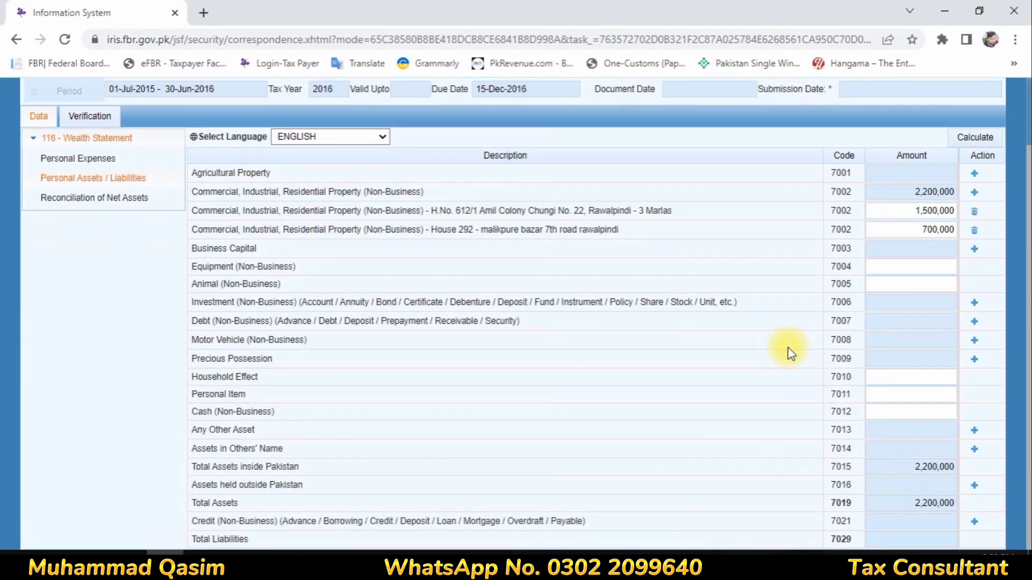
- Add a 'Bank And Cash' entry under Any Other Asset (code 7013) and select its amount
drag(243, 449, 732, 474)
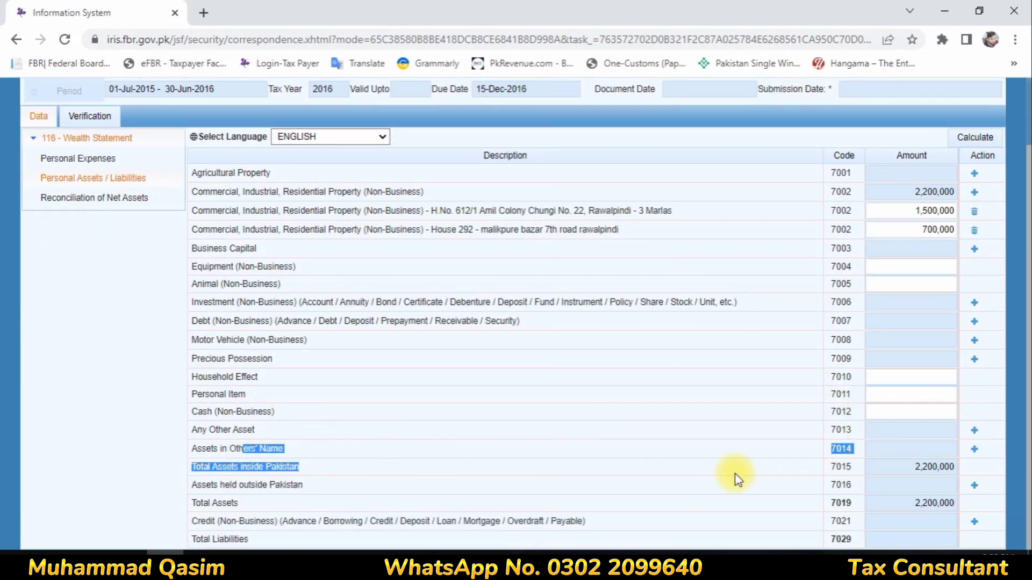
click(232, 464)
drag(234, 430, 1020, 434)
click(974, 430)
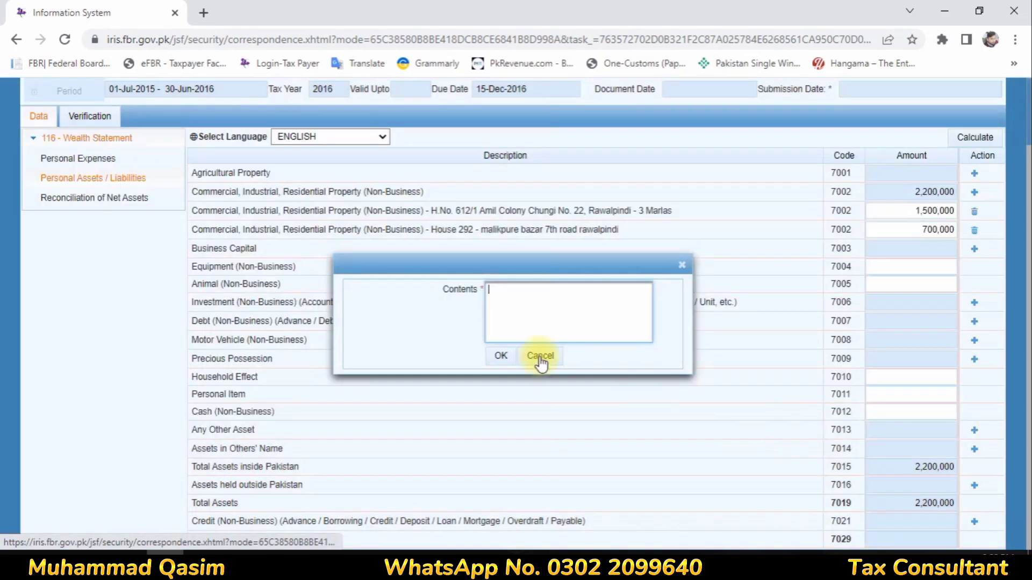
click(490, 320)
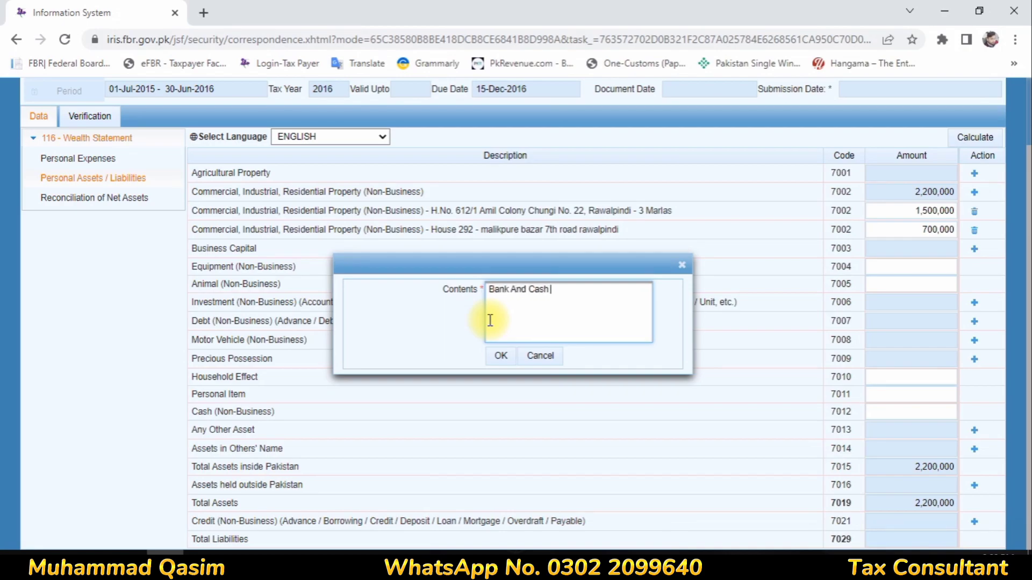
click(500, 355)
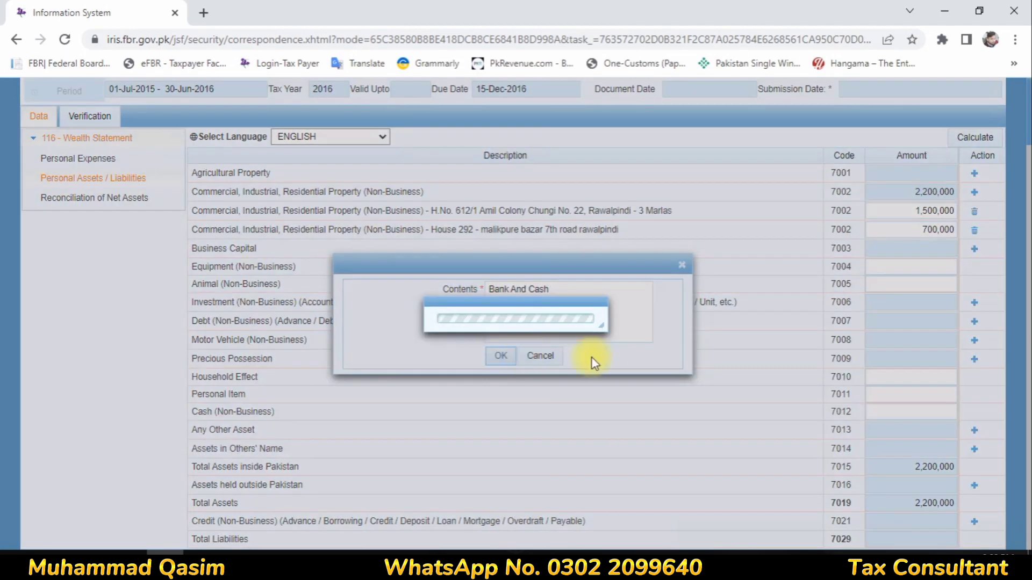
click(926, 448)
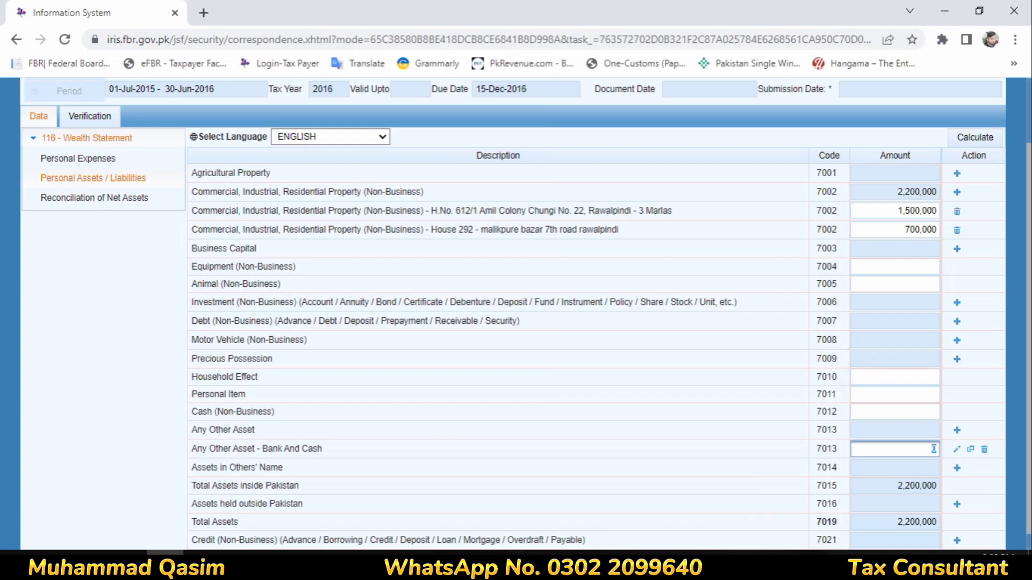
click(310, 563)
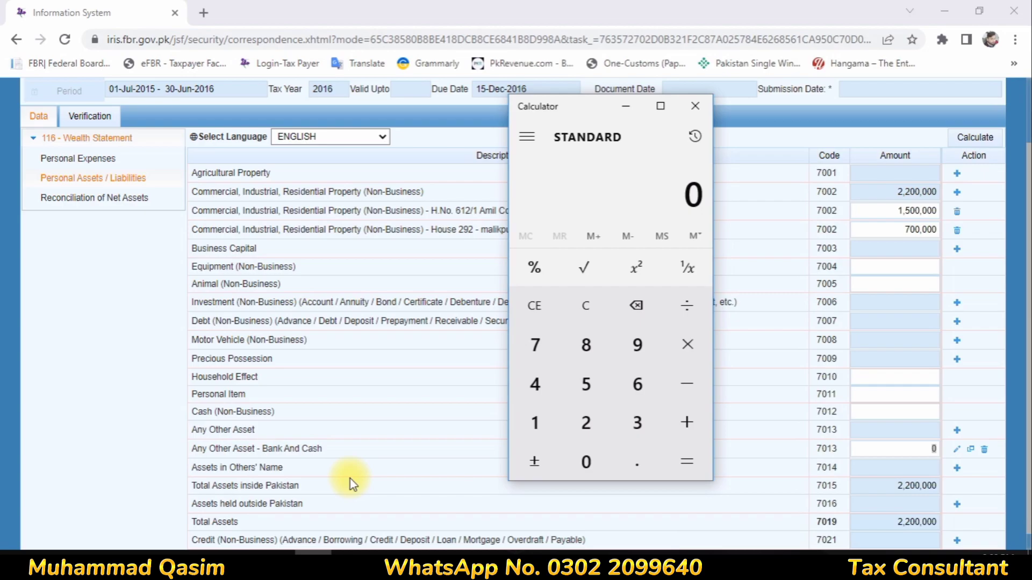
- Compute 6,128,261 − 2,200,000 = 3,928,261 in Calculator, then minimize it
text(6128)
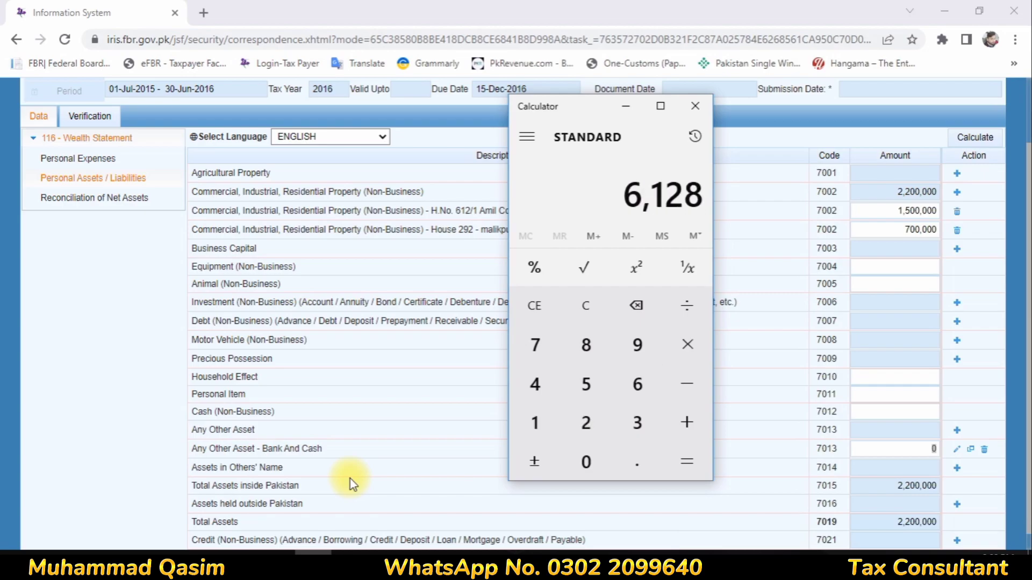
text(261)
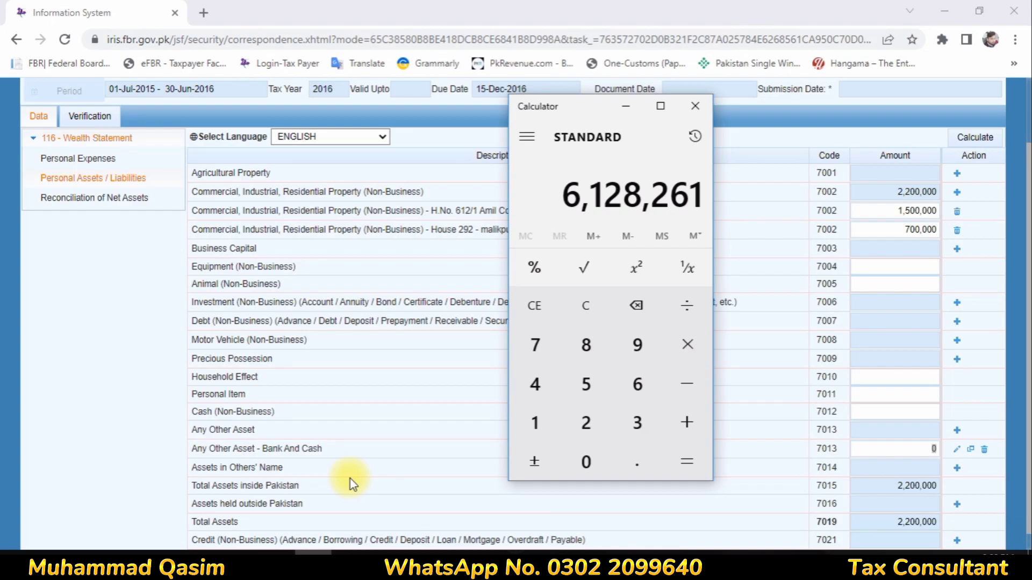
text(-220000)
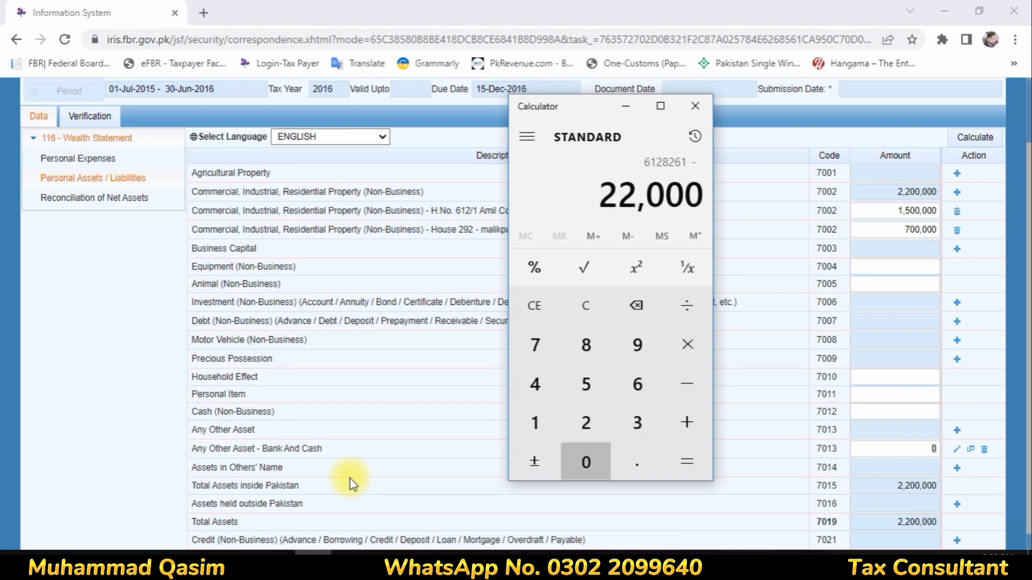
text(00)
key(Return)
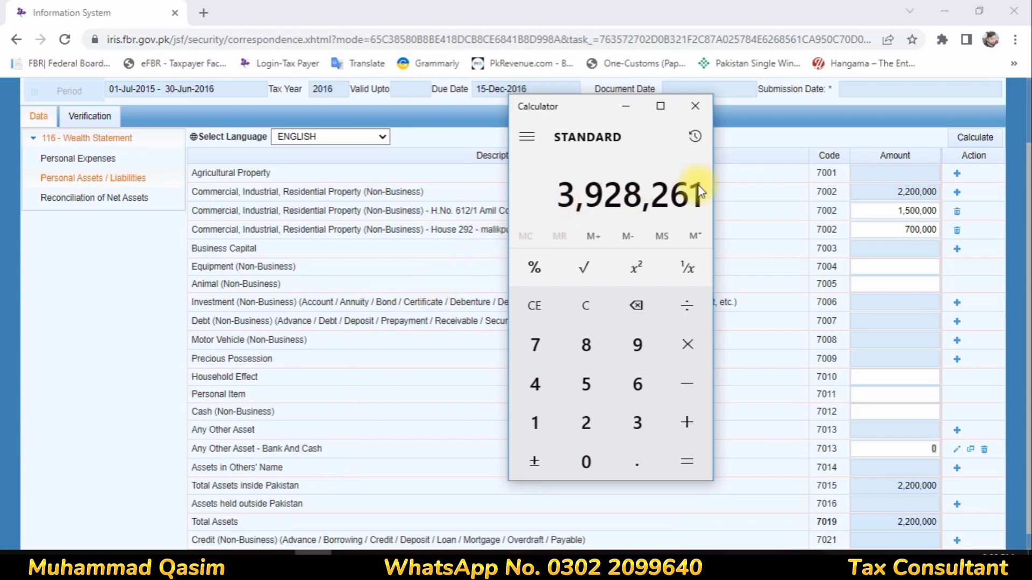
click(623, 110)
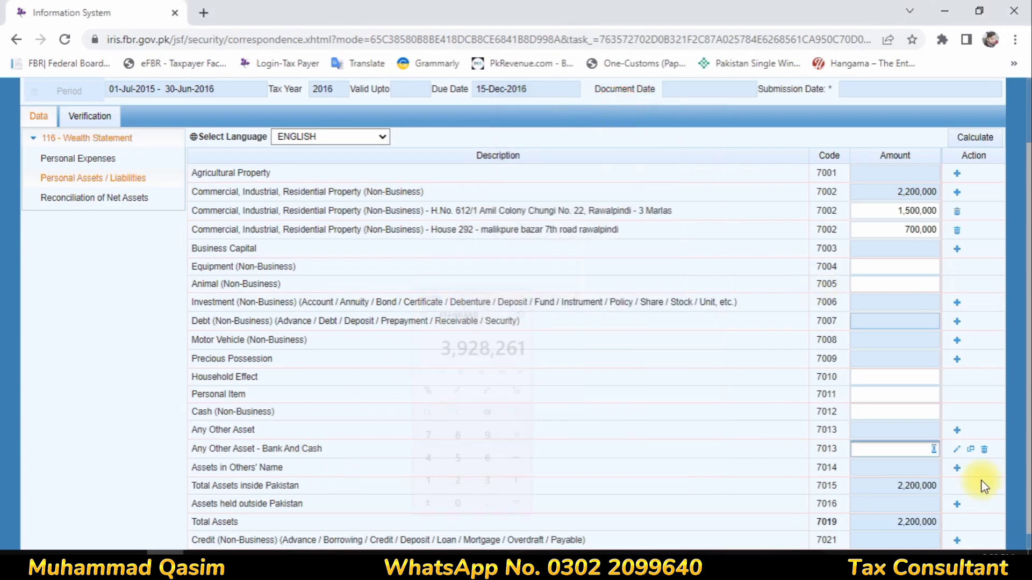
- Enter 3928261 for Bank And Cash and recalculate, bringing total assets to 6,128,261
text(3)
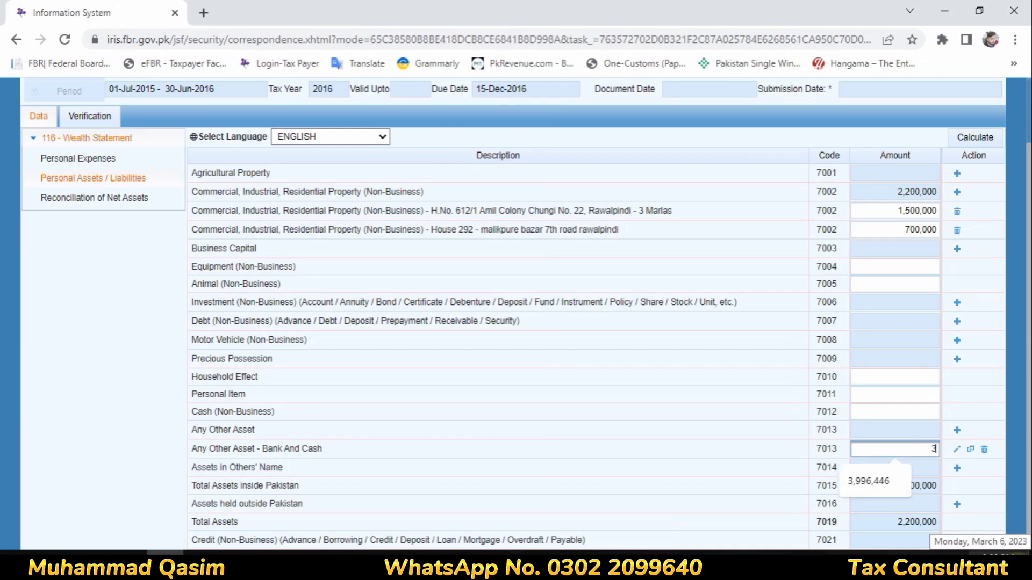
text(928261)
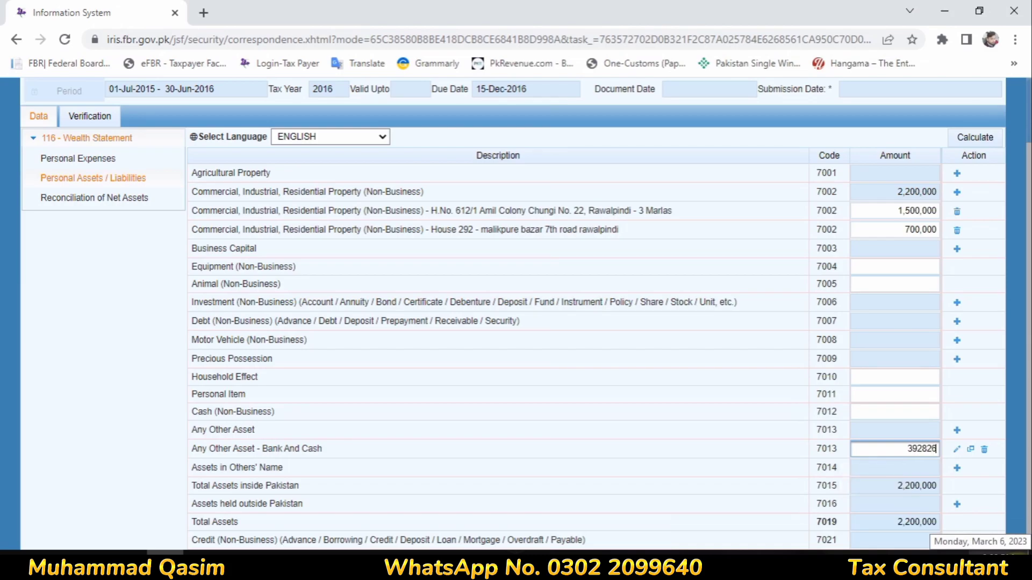
click(592, 415)
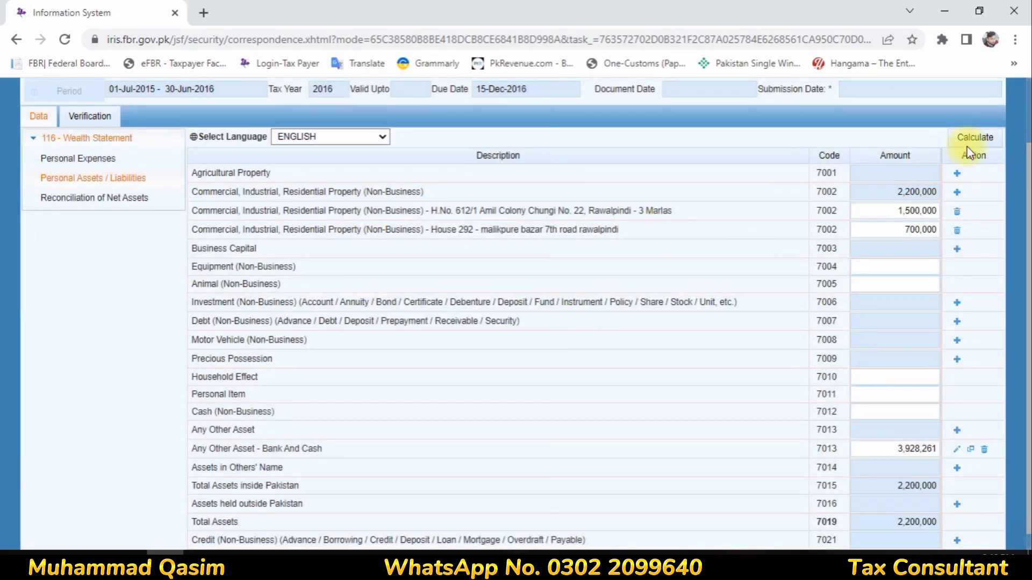
click(971, 141)
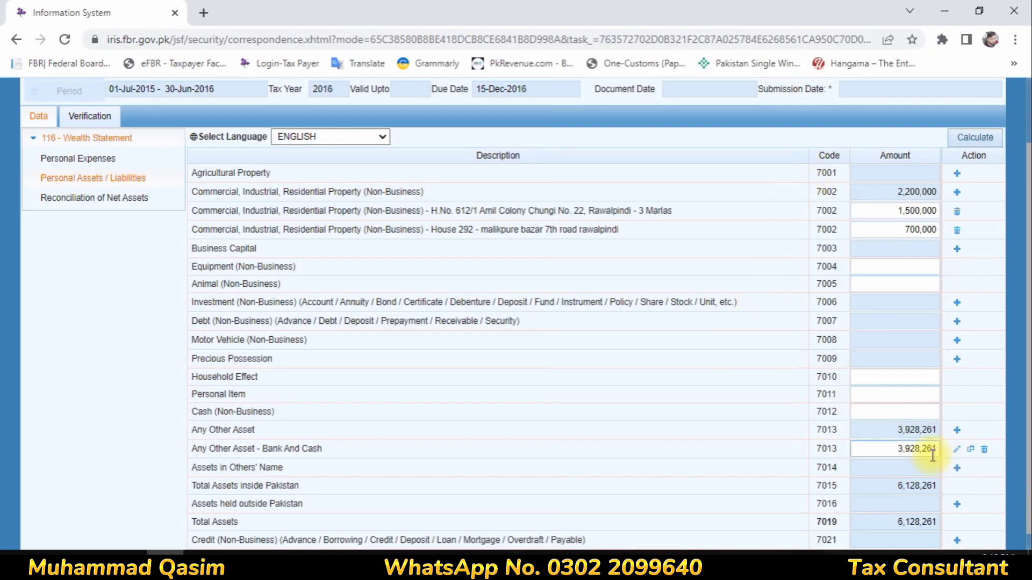
scroll(913, 430, down, 1)
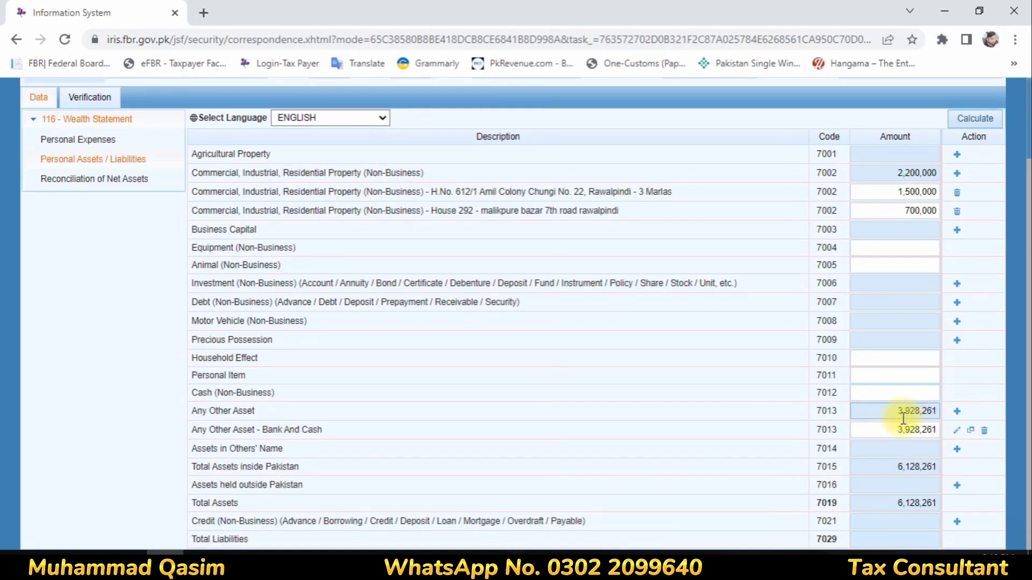
click(65, 161)
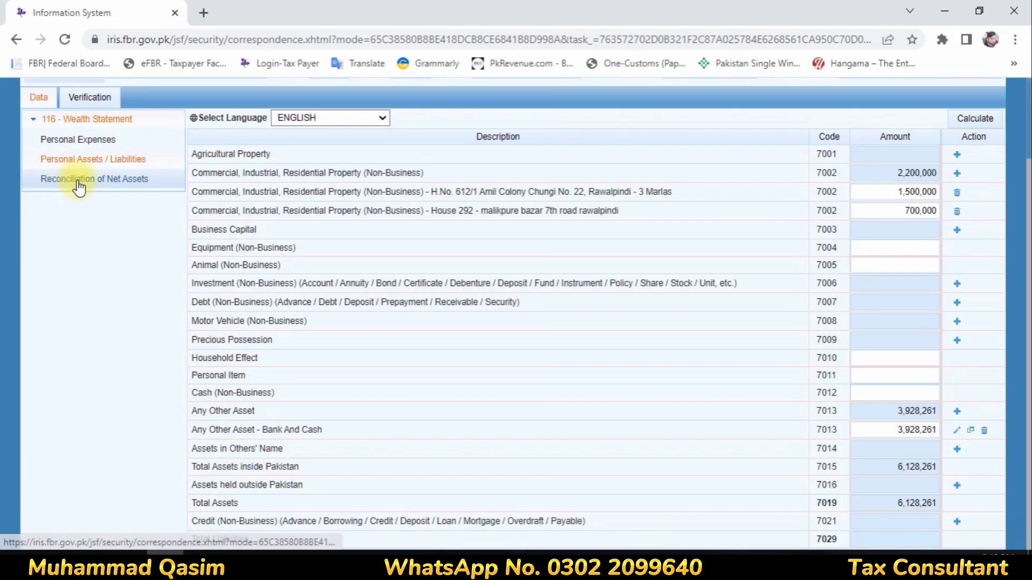
- Open Reconciliation of Net Assets and clear the 7031 income amount, then recalculate
click(71, 181)
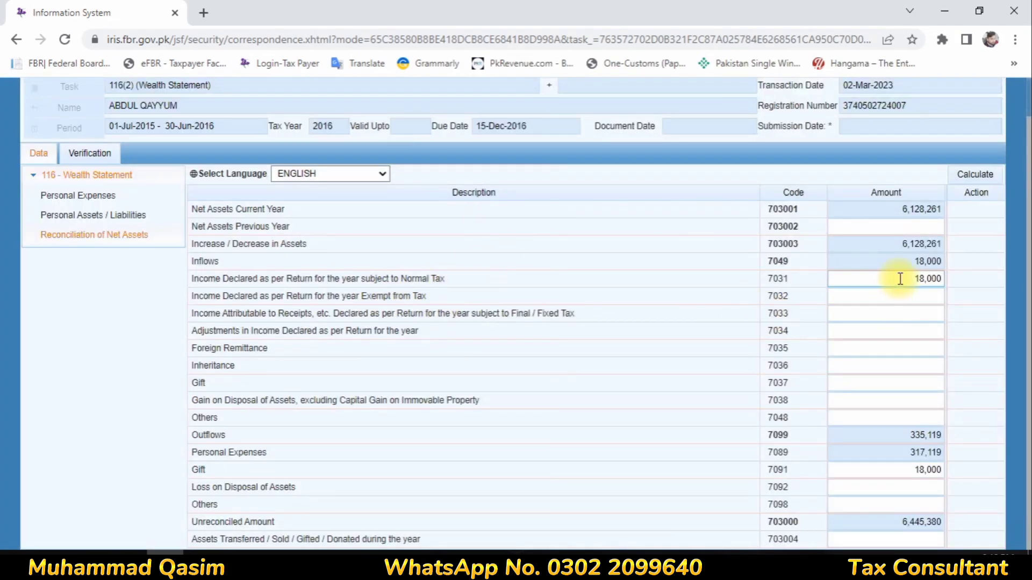
click(903, 279)
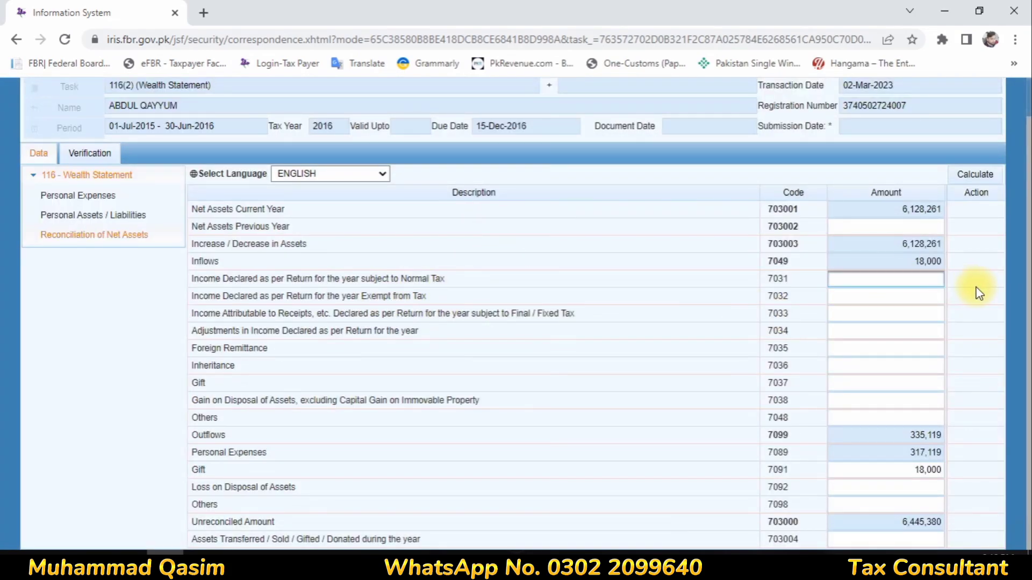
click(979, 173)
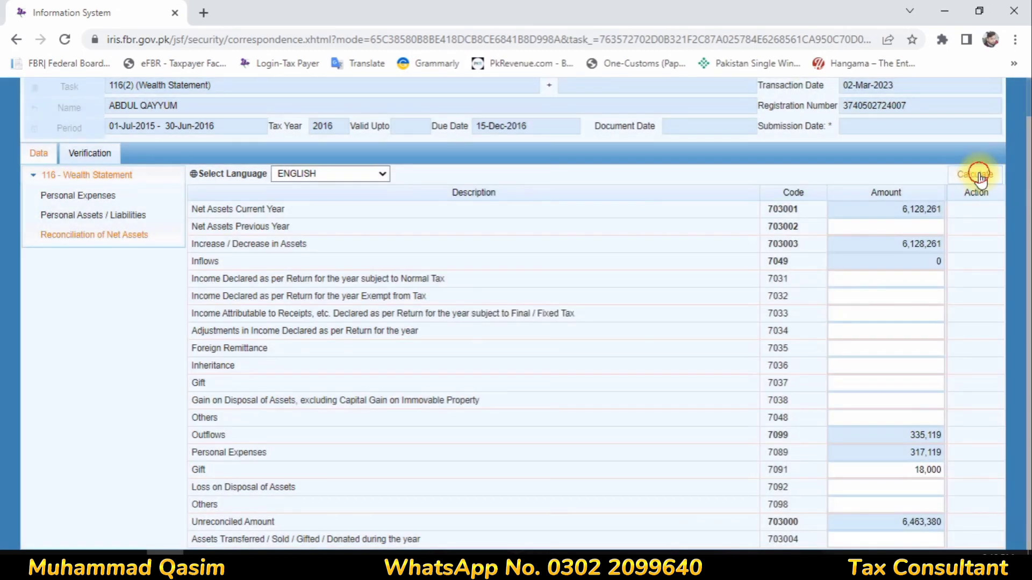
click(978, 176)
- Clear the 18,000 amount under 7091 Gift and recalculate the reconciliation totals
click(925, 487)
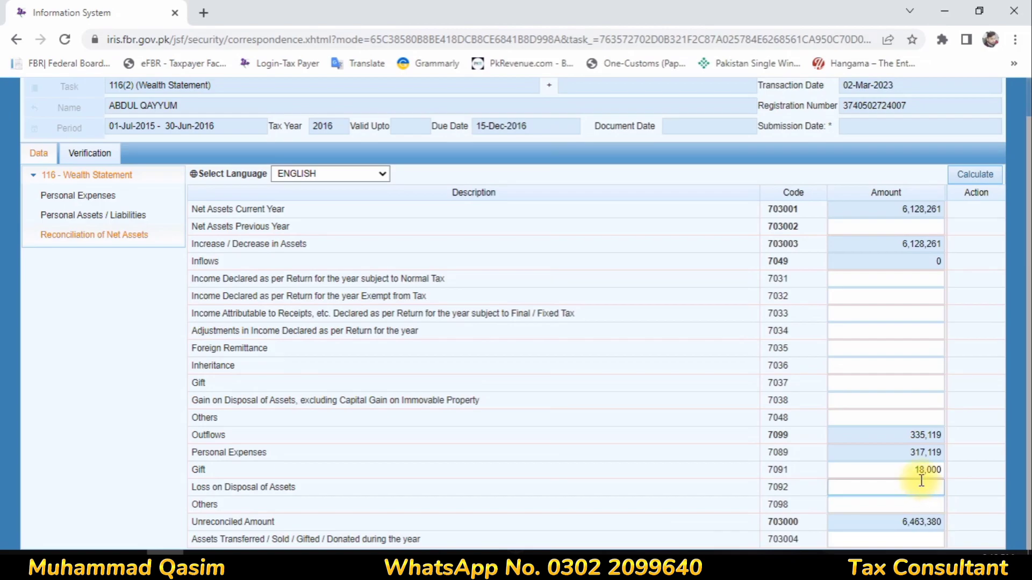
key(shift+Tab)
key(Delete)
click(969, 176)
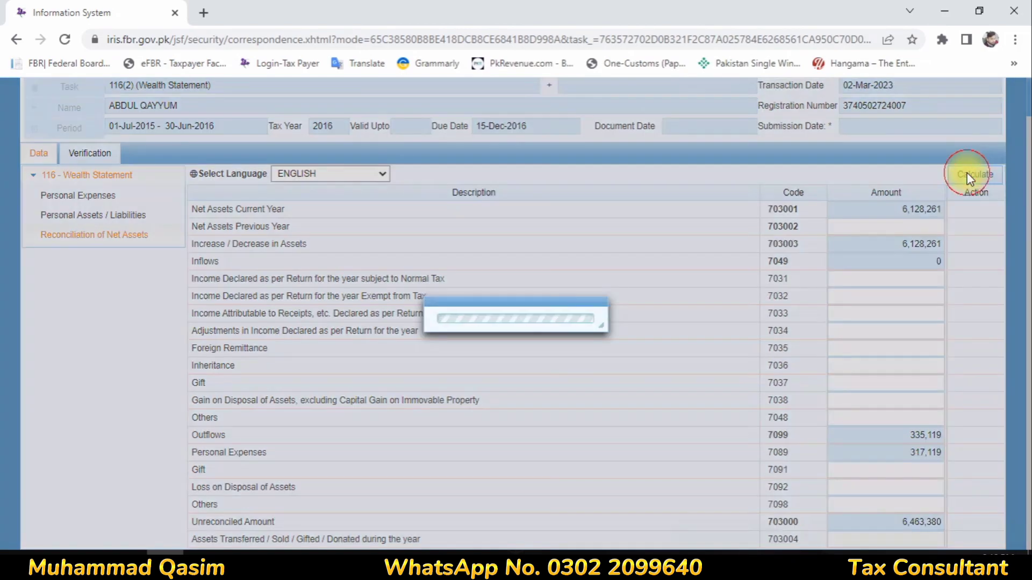
click(967, 174)
click(968, 174)
click(968, 175)
click(967, 174)
click(969, 174)
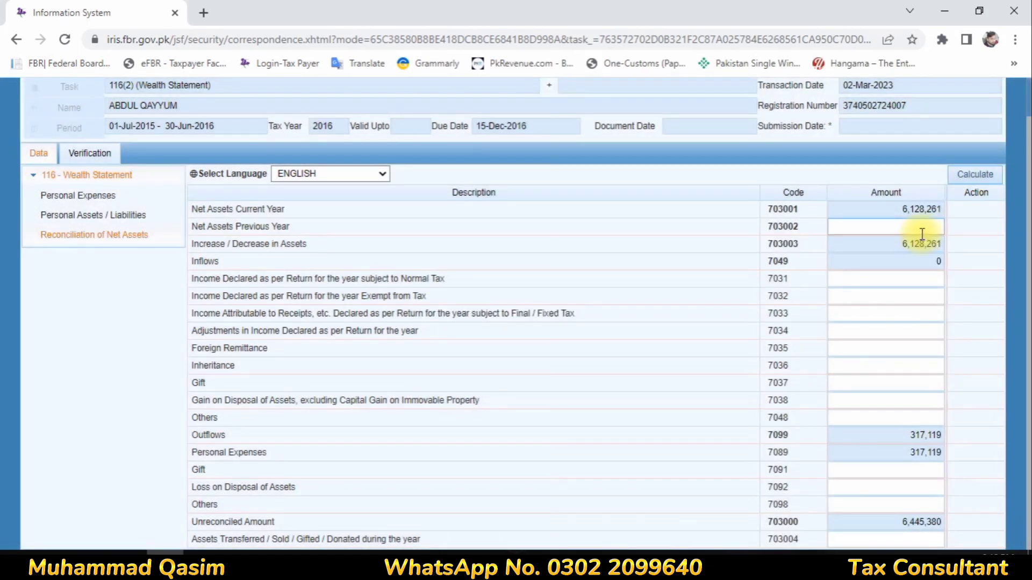
- Enter 6,000,000 as Net Assets Previous Year and recalculate, leaving 445,380 unreconciled
click(922, 230)
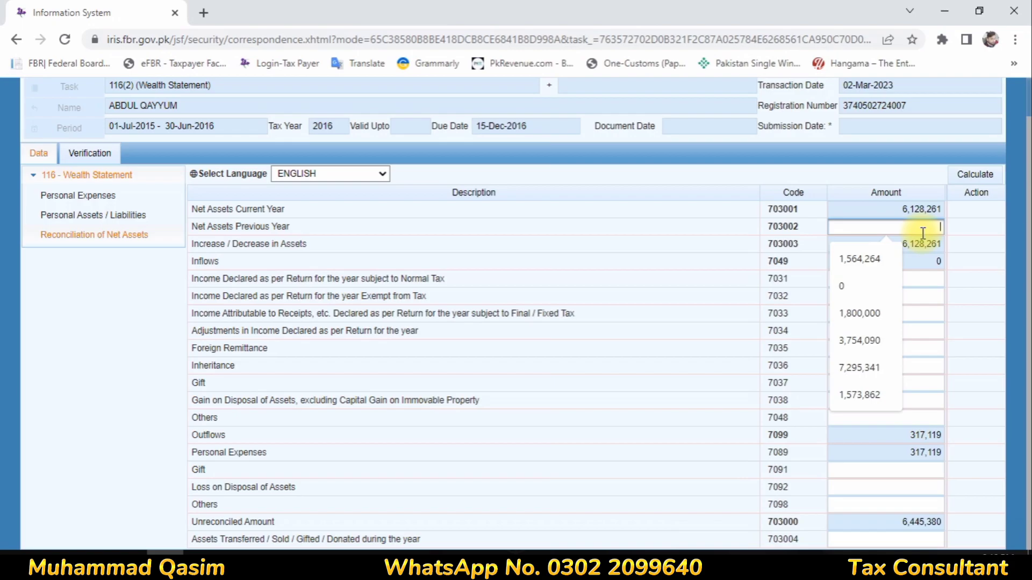
text(6000000)
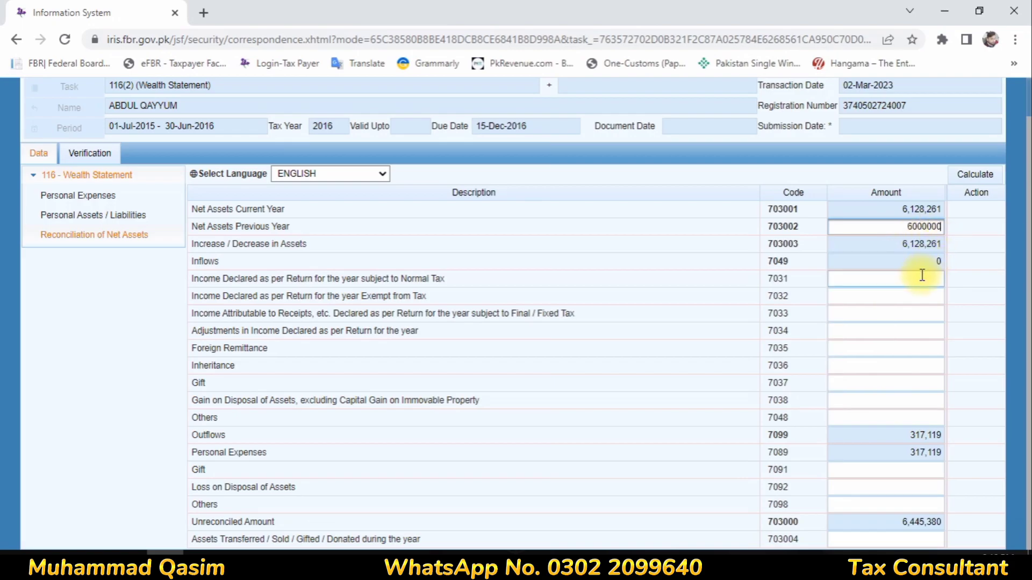
click(922, 277)
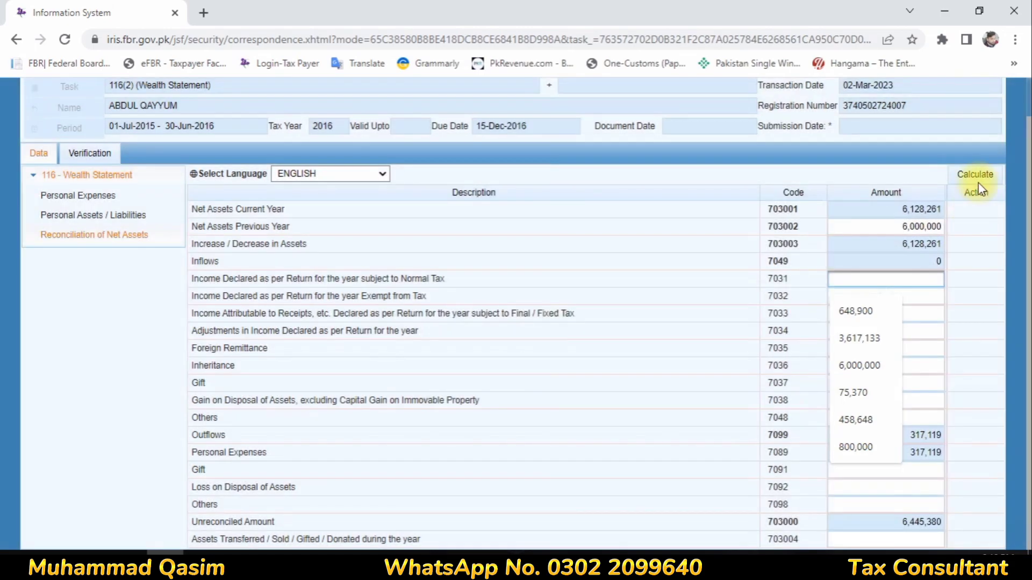
click(978, 185)
click(980, 180)
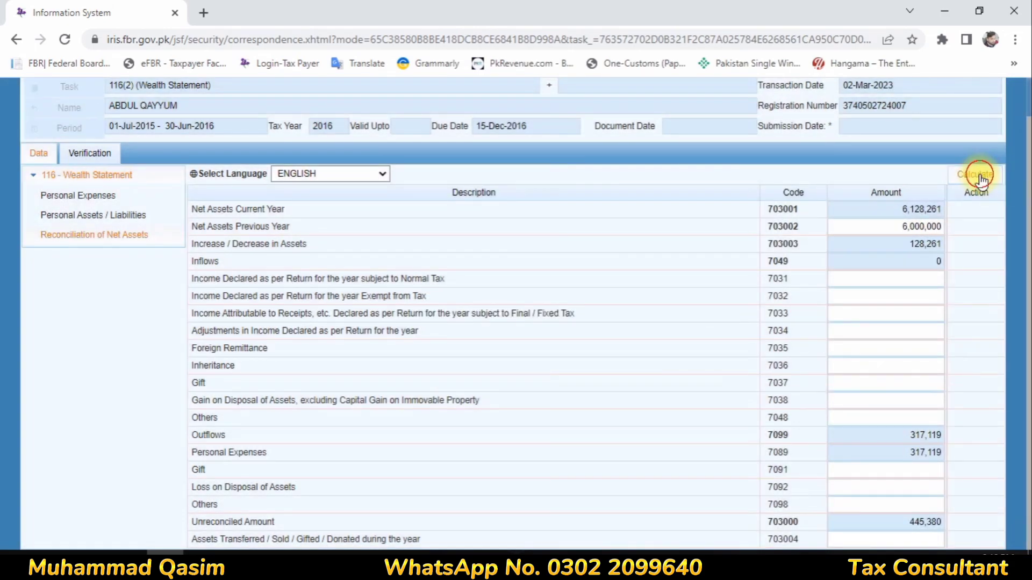
click(980, 177)
click(980, 178)
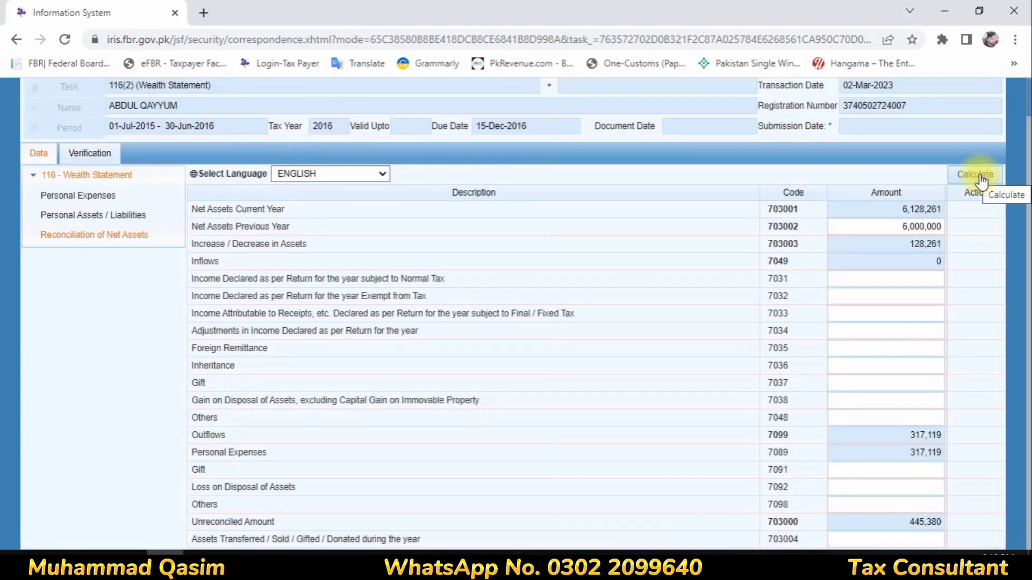
- Enter income amounts 399,469, 28,531 and 17,380 under codes 7031, 7032 and 7033
click(921, 277)
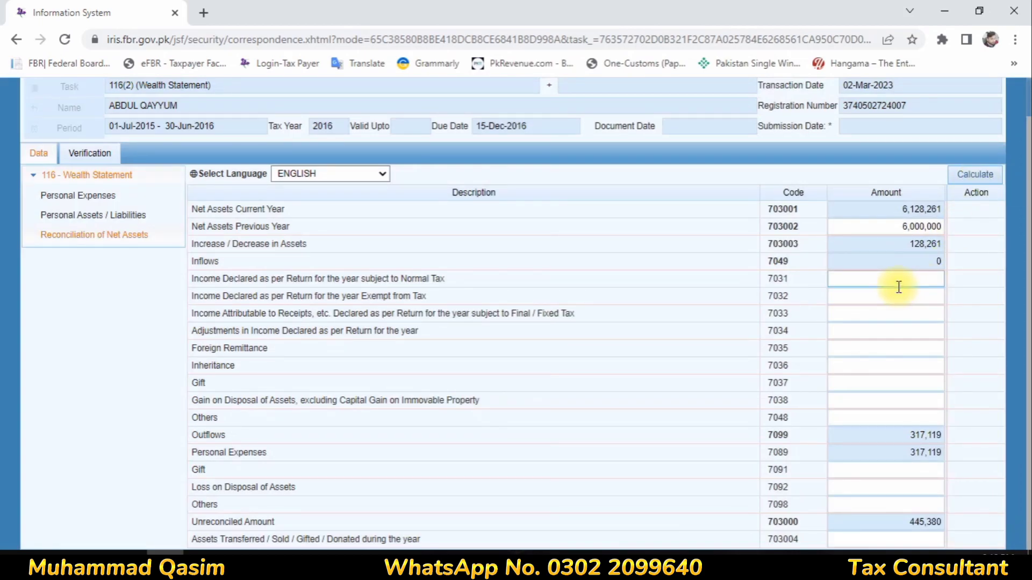
text(428000)
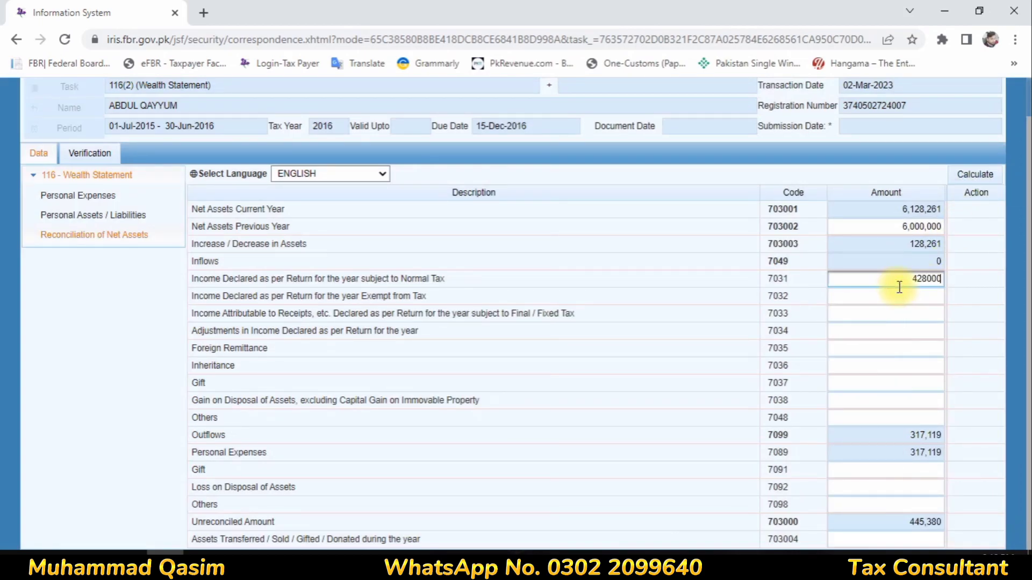
click(887, 297)
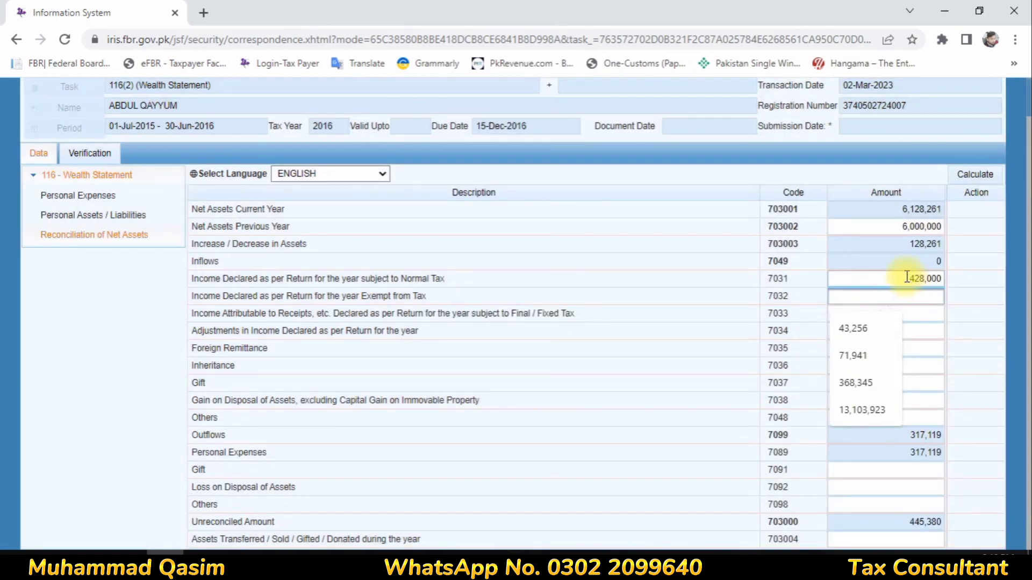
click(916, 279)
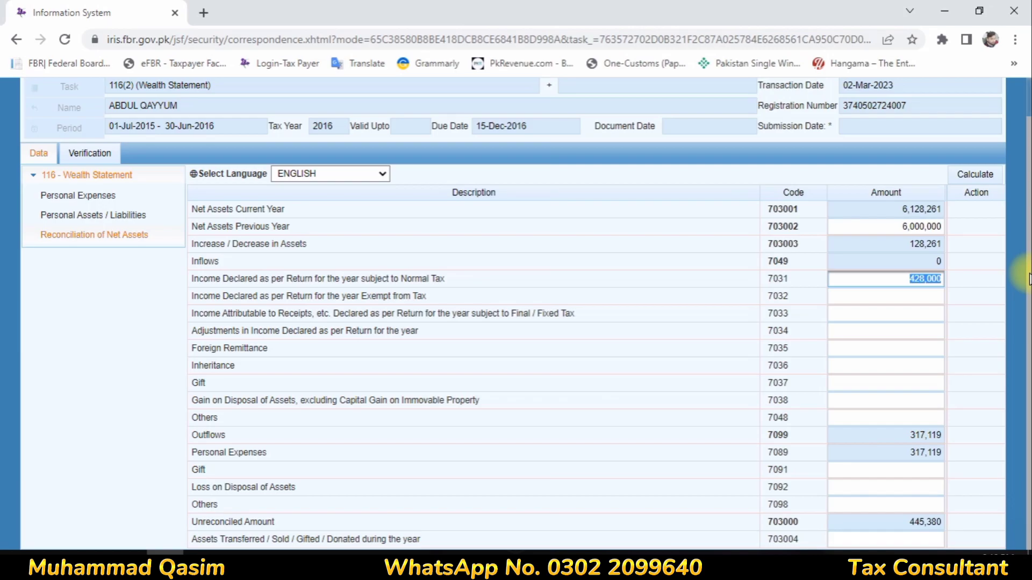
text(399,)
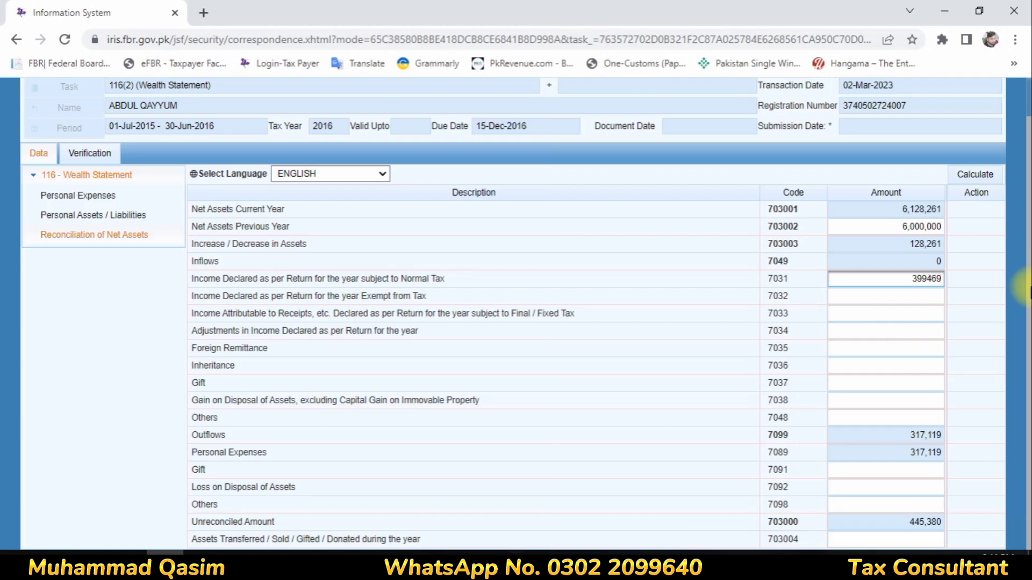
text(469)
click(883, 297)
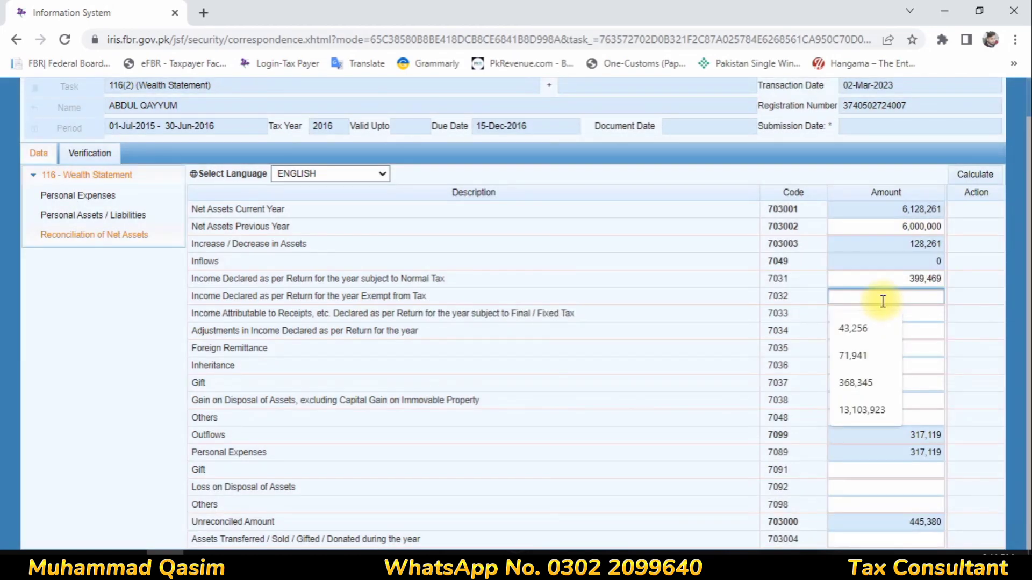
text(28531)
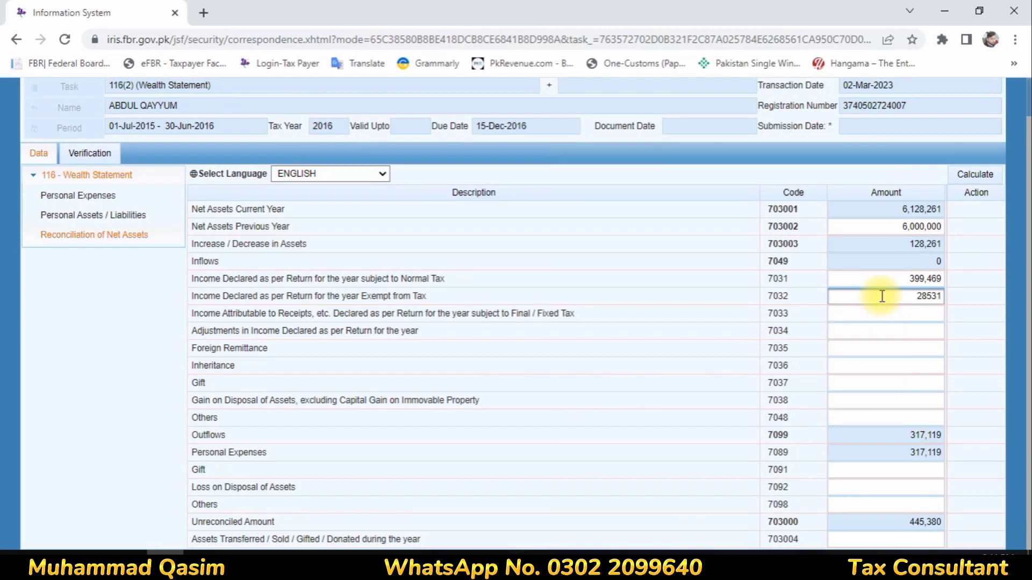
click(901, 311)
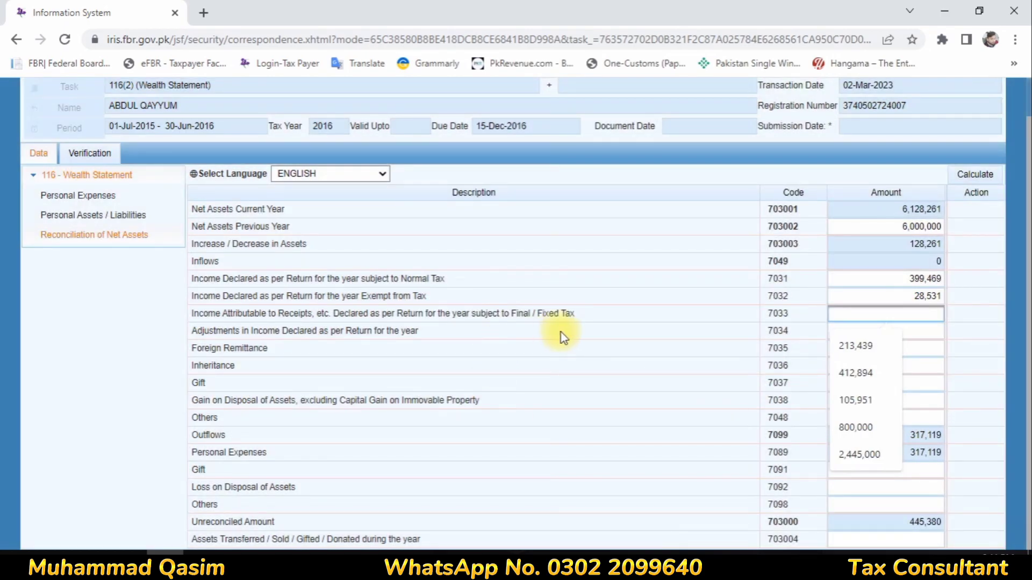
text(17,)
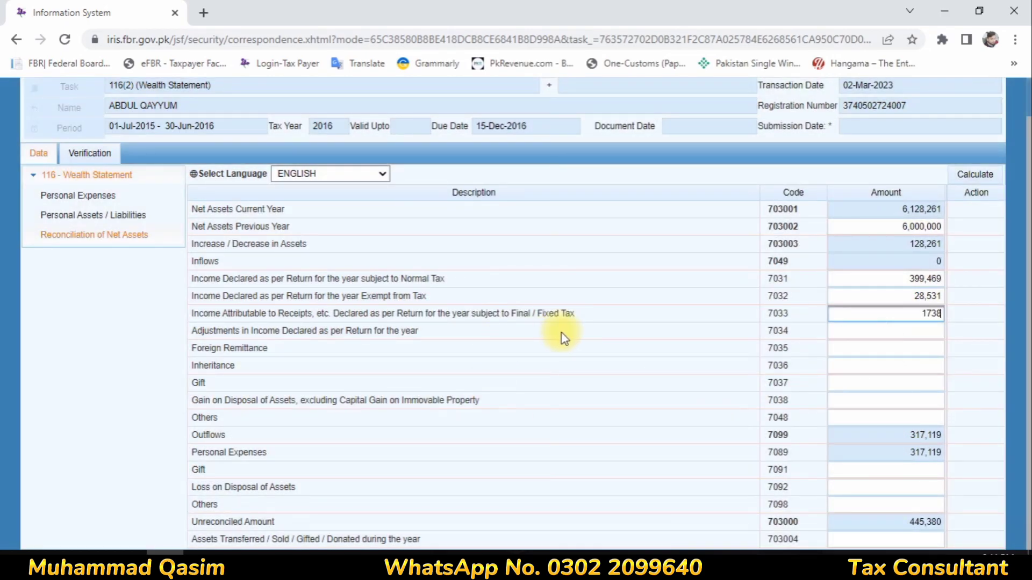
text(380)
click(862, 382)
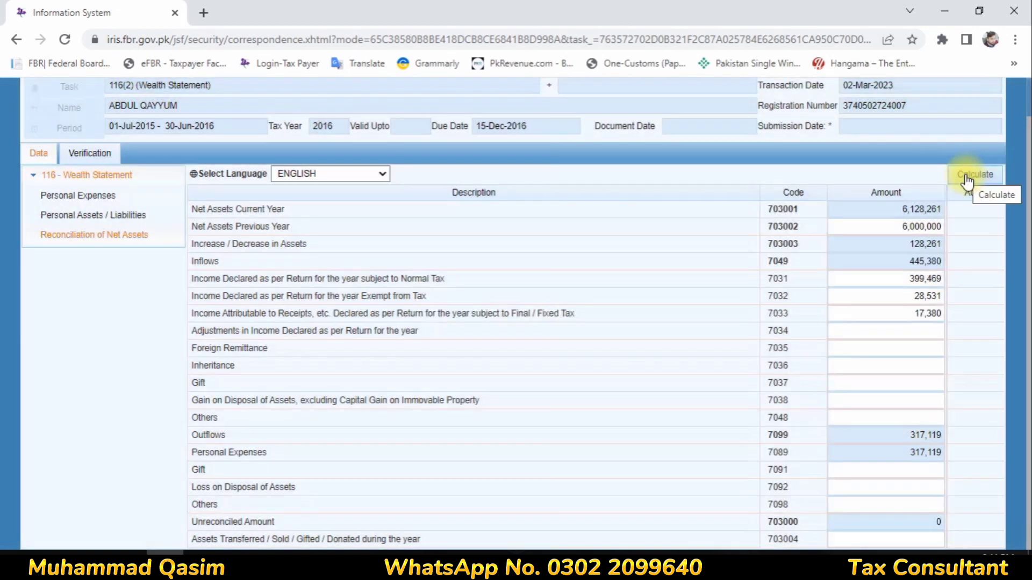
- Recalculate so the Unreconciled Amount becomes 0, then print the declaration to PDF
click(965, 174)
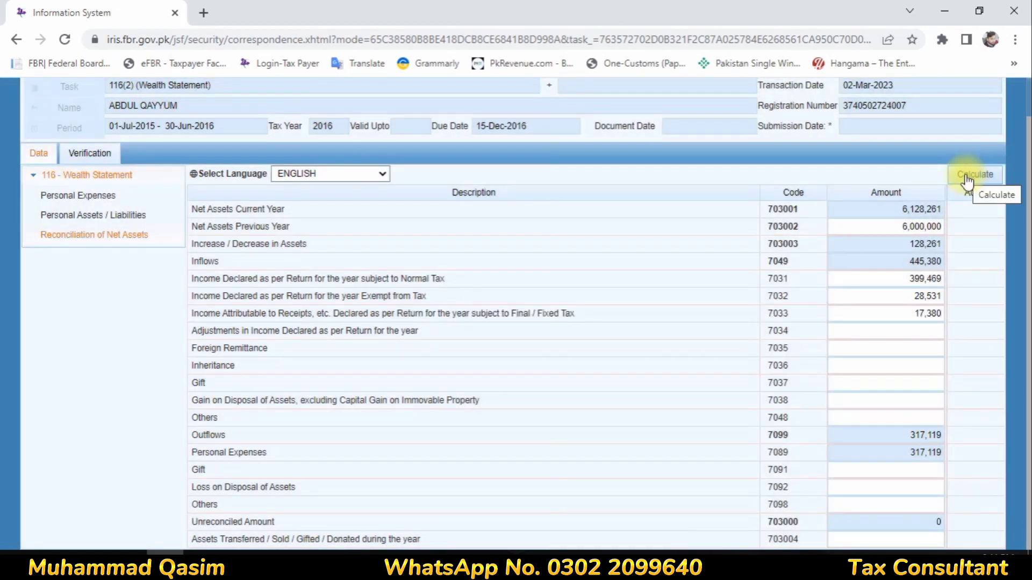
click(963, 175)
click(960, 175)
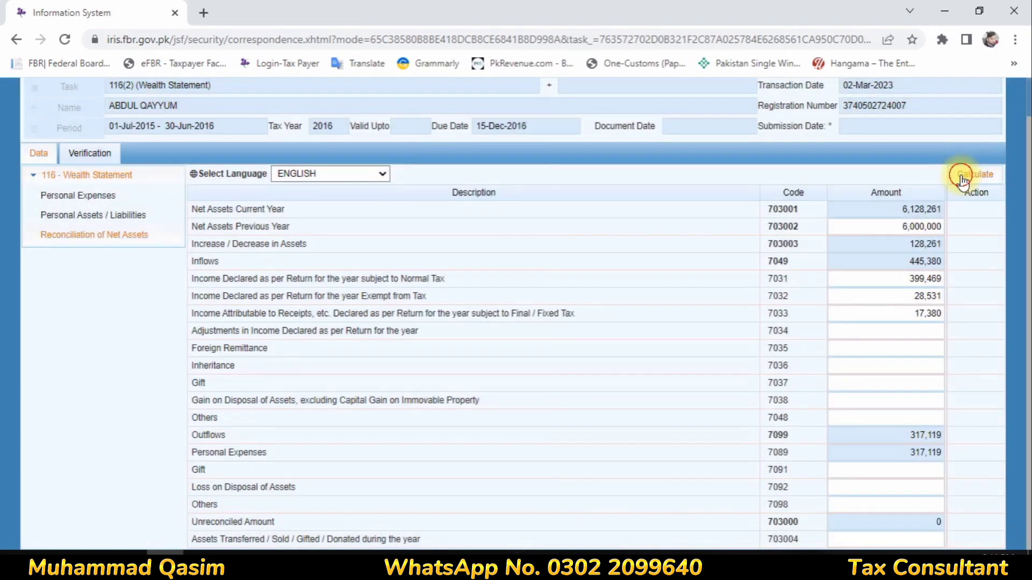
click(961, 176)
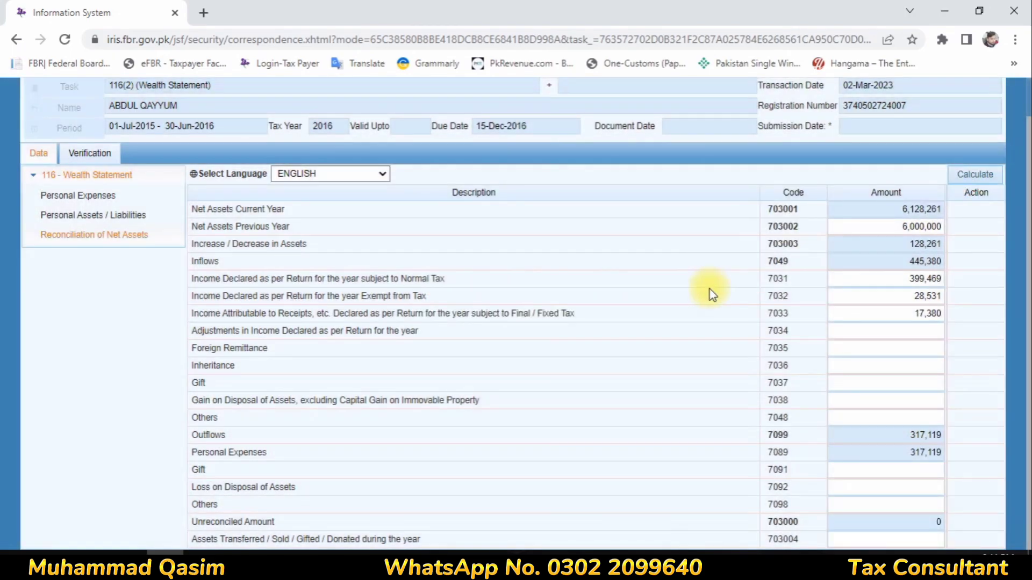
scroll(242, 168, up, 2)
click(253, 110)
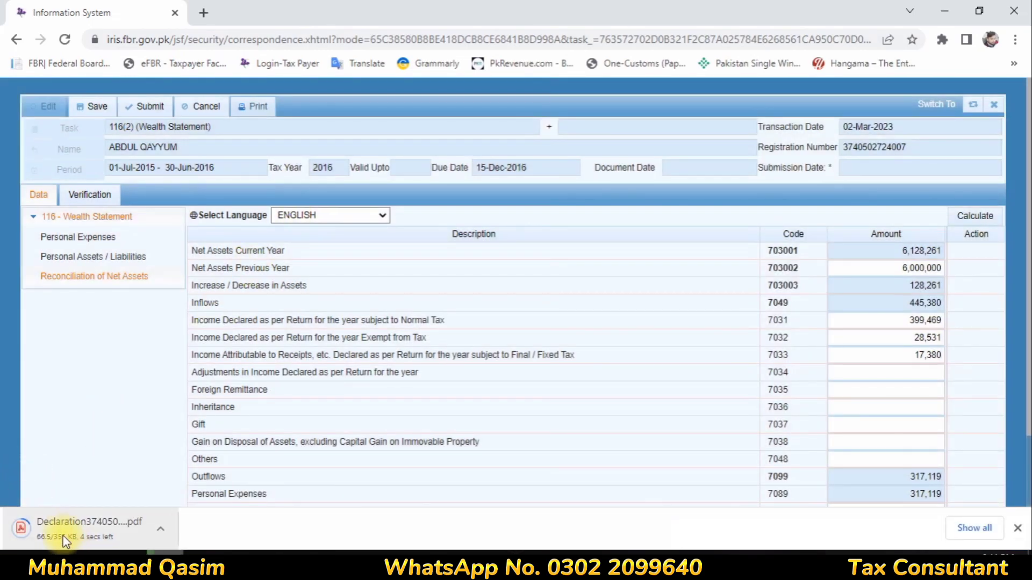
- Open the downloaded 3-page declaration PDF, read through to the last page, and close its tab
click(62, 526)
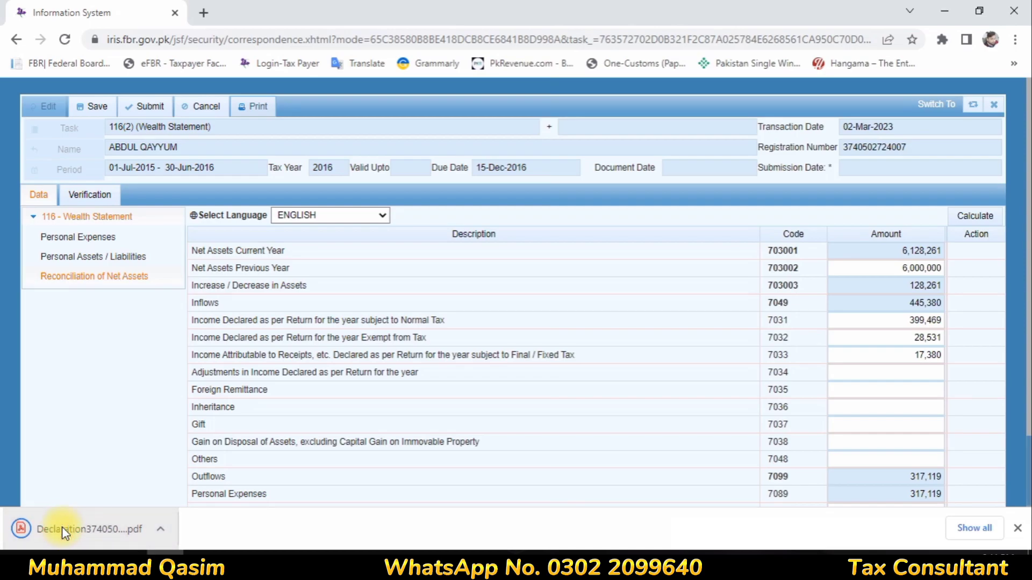
scroll(309, 351, down, 5)
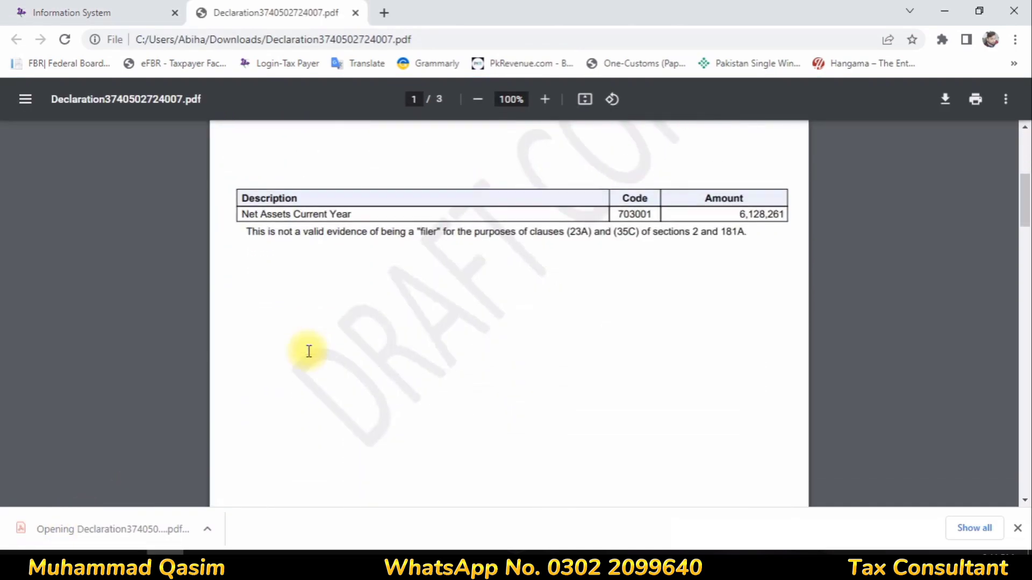
scroll(309, 352, down, 20)
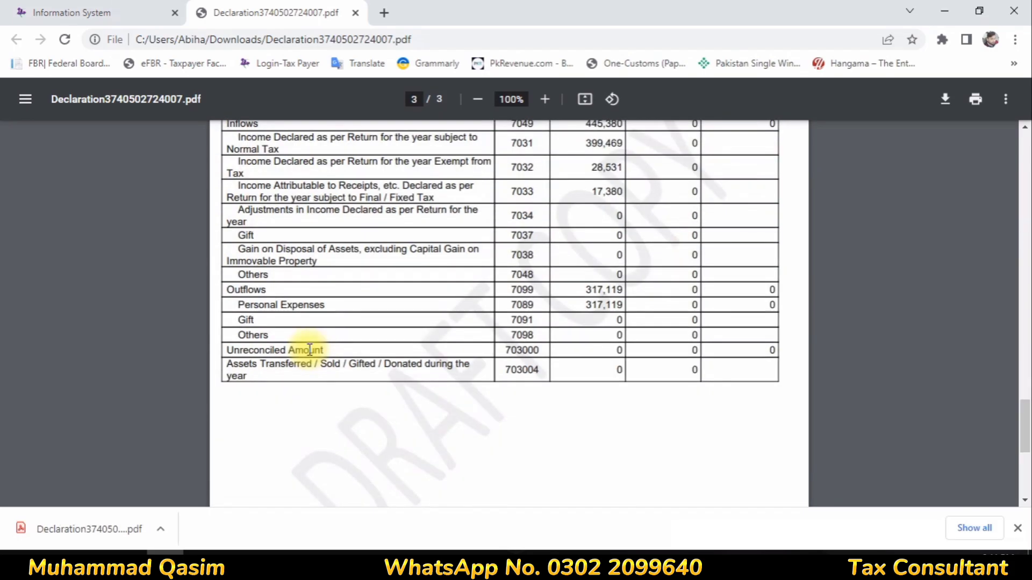
scroll(309, 350, down, 3)
scroll(309, 350, up, 6)
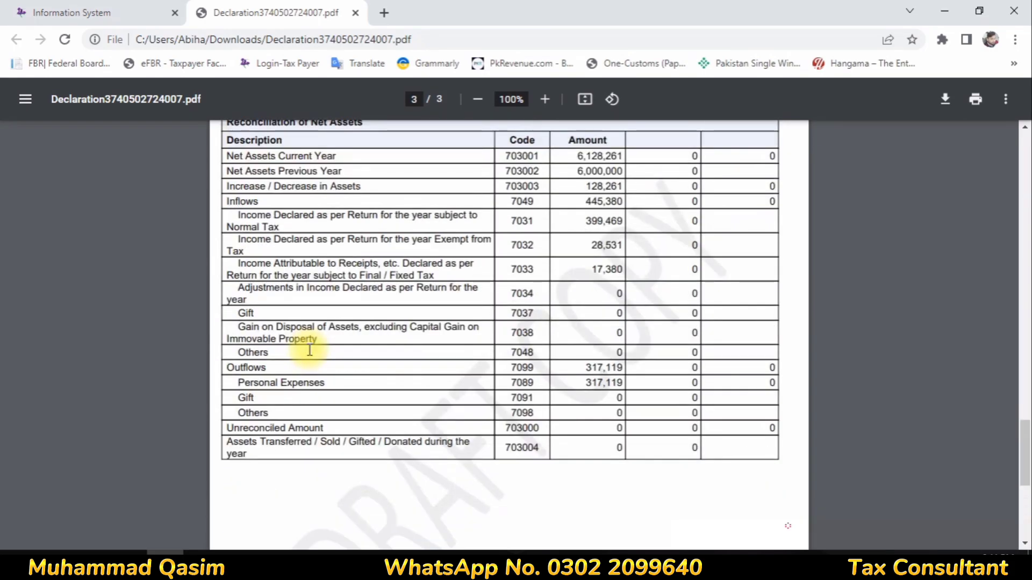
scroll(311, 463, up, 3)
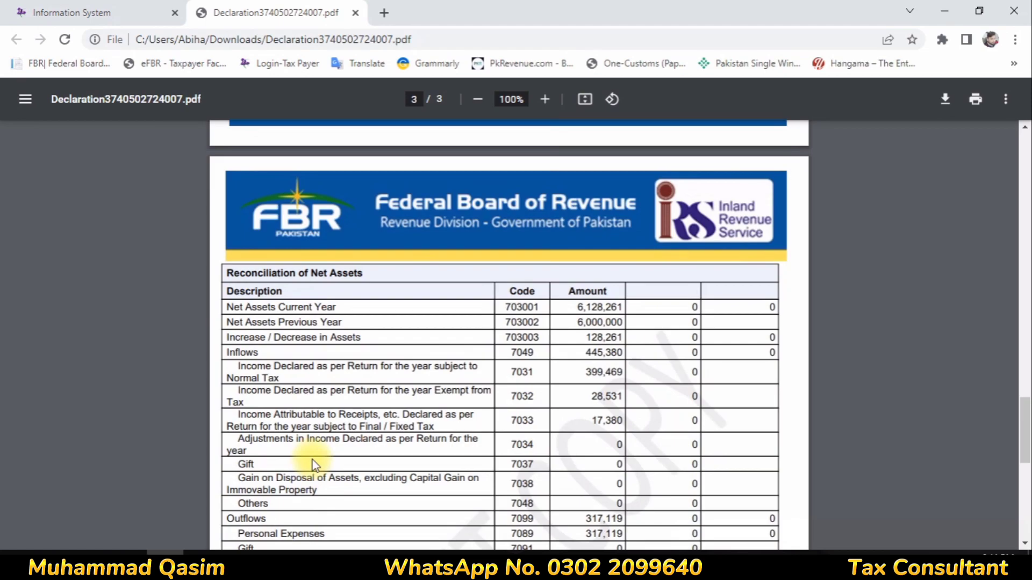
scroll(312, 460, down, 4)
scroll(312, 460, up, 2)
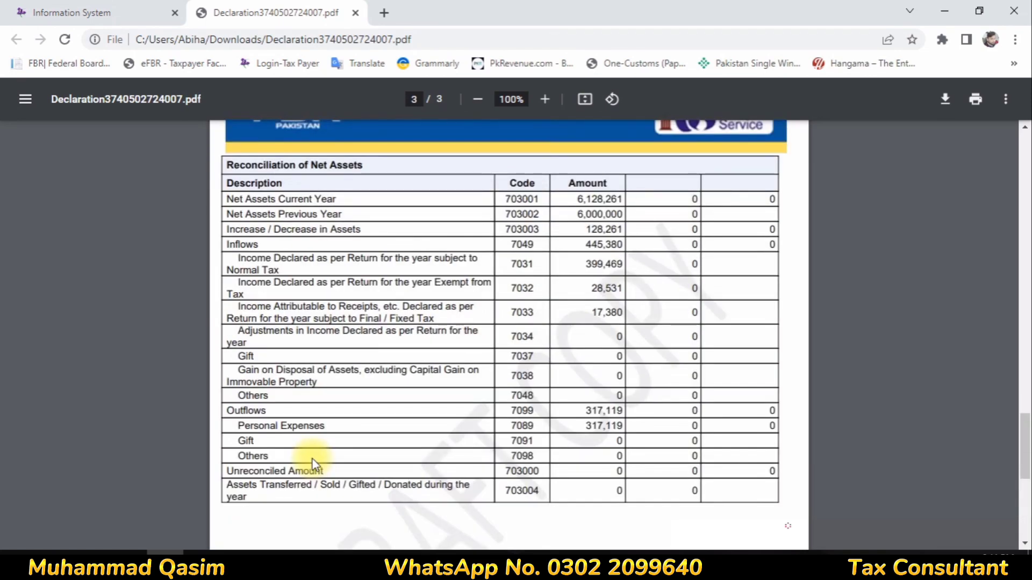
scroll(280, 371, down, 5)
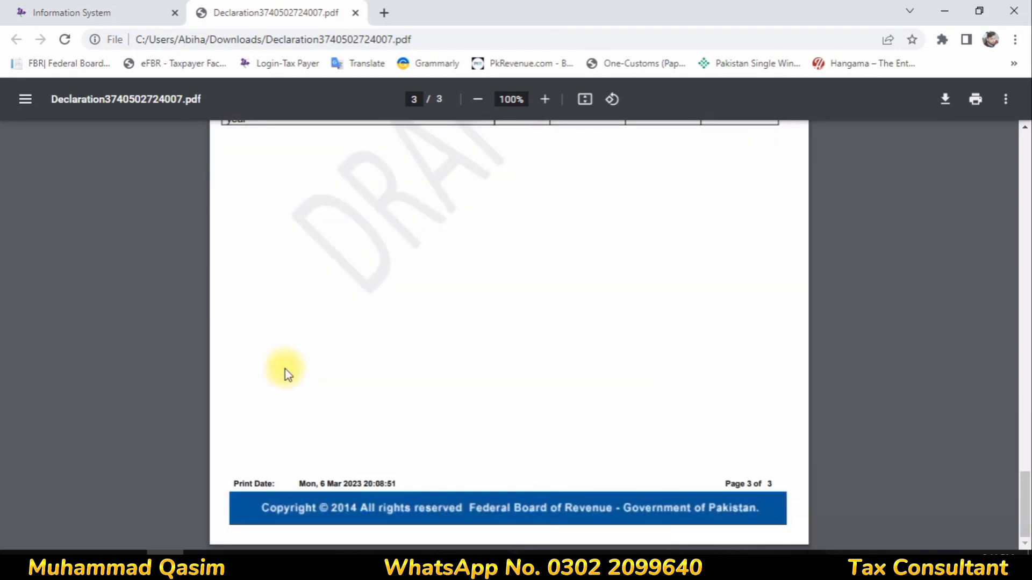
click(355, 12)
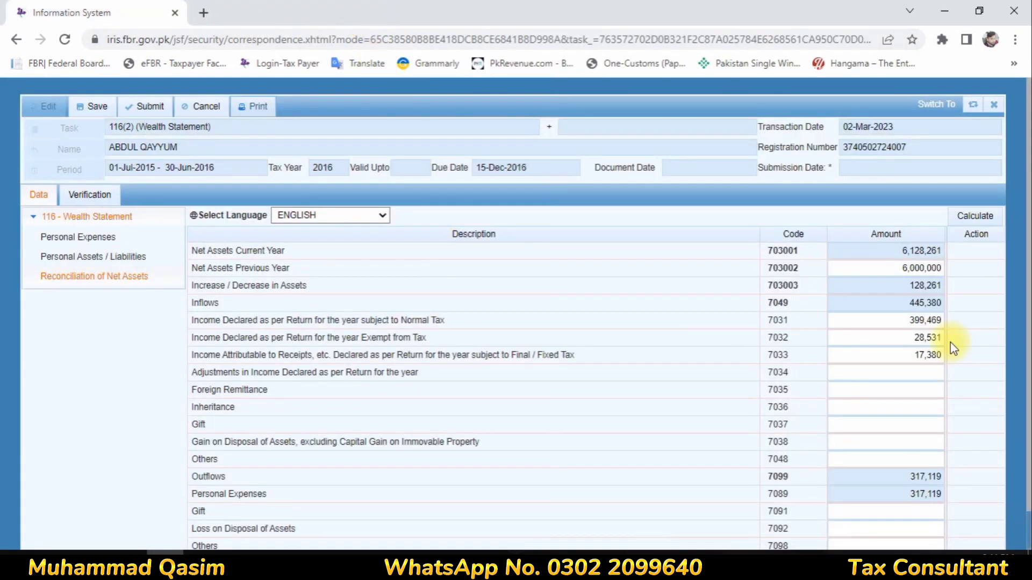
- Save the 2016 wealth statement, then re-enter the PIN on the Verification tab and verify it
click(88, 106)
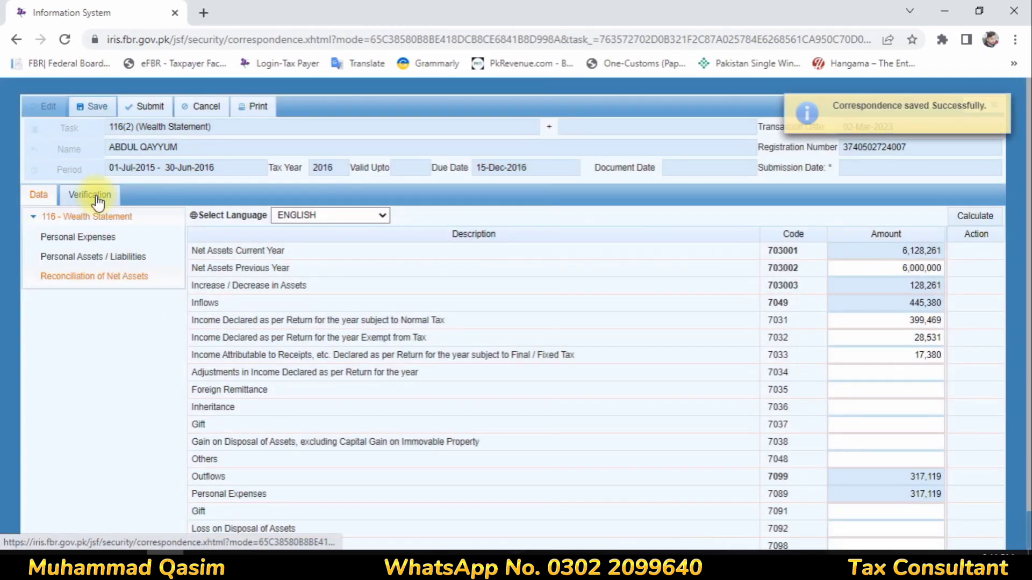
click(98, 197)
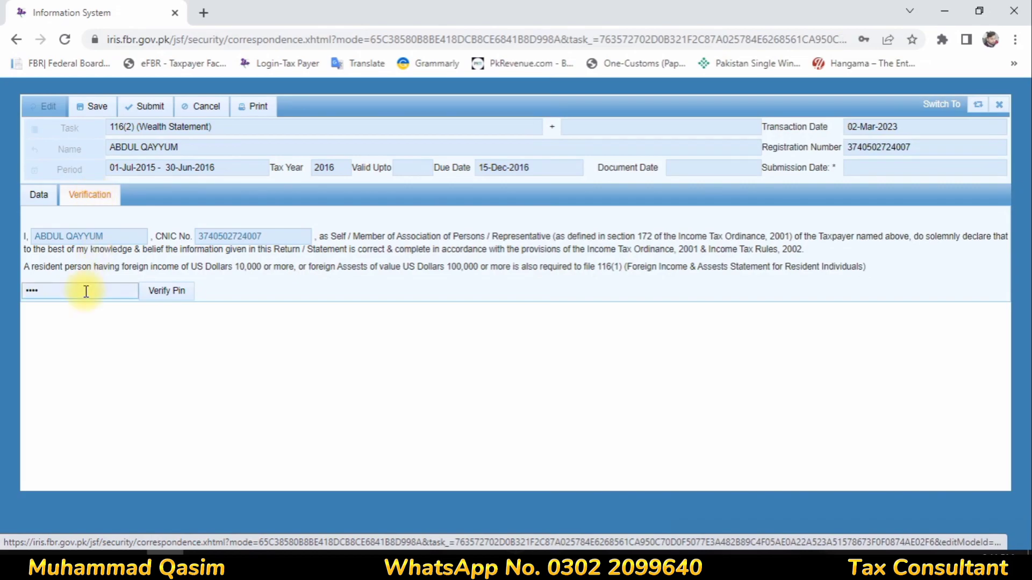
double_click(86, 290)
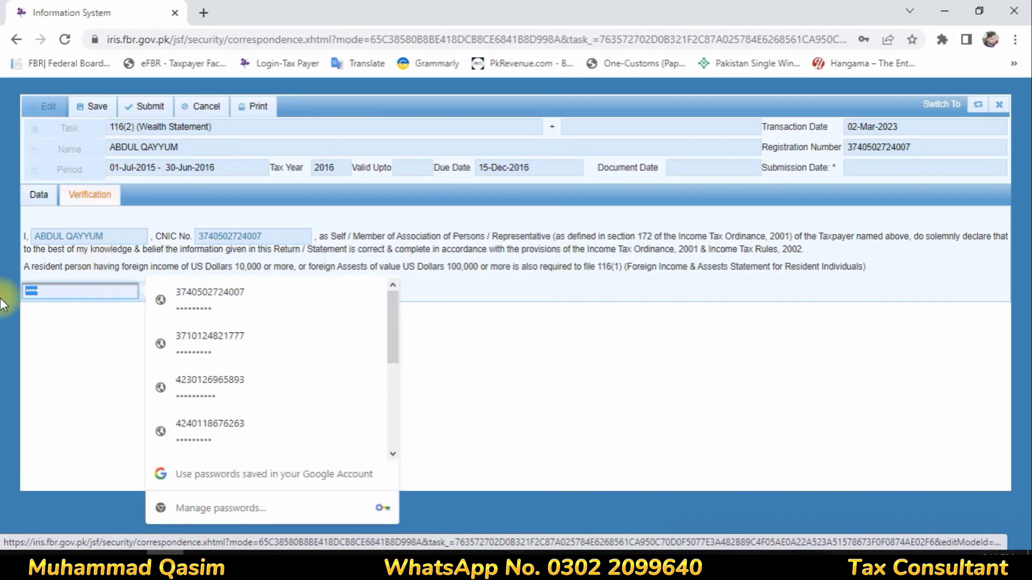
key(BackSpace)
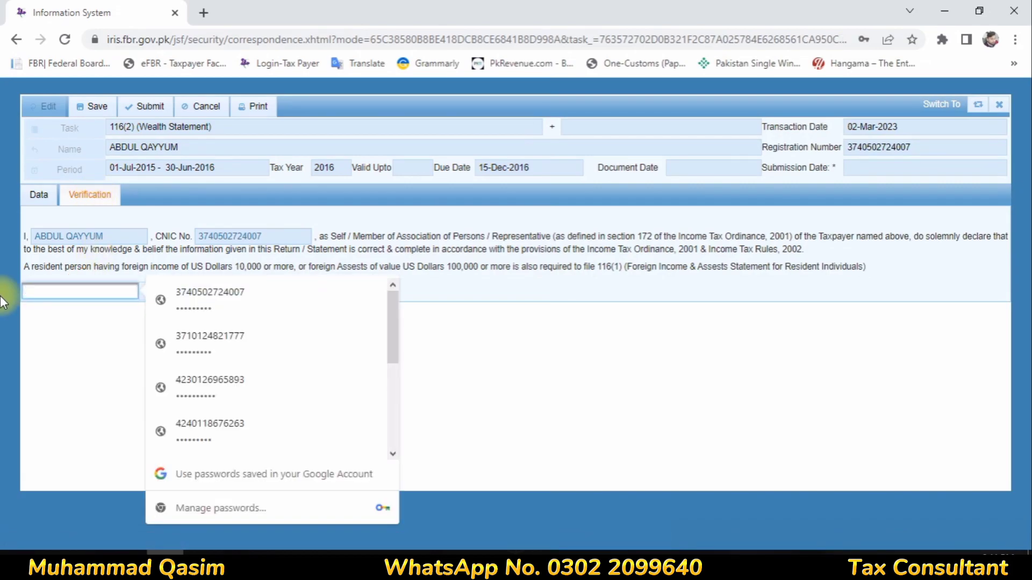
text(1)
key(BackSpace)
key(BackSpace)
text(1)
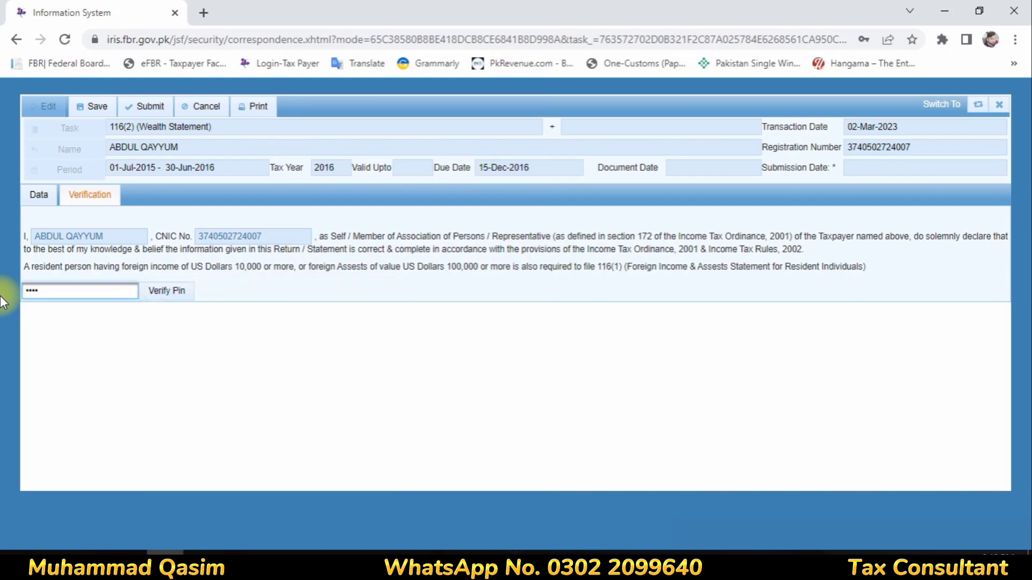
key(BackSpace)
text(12)
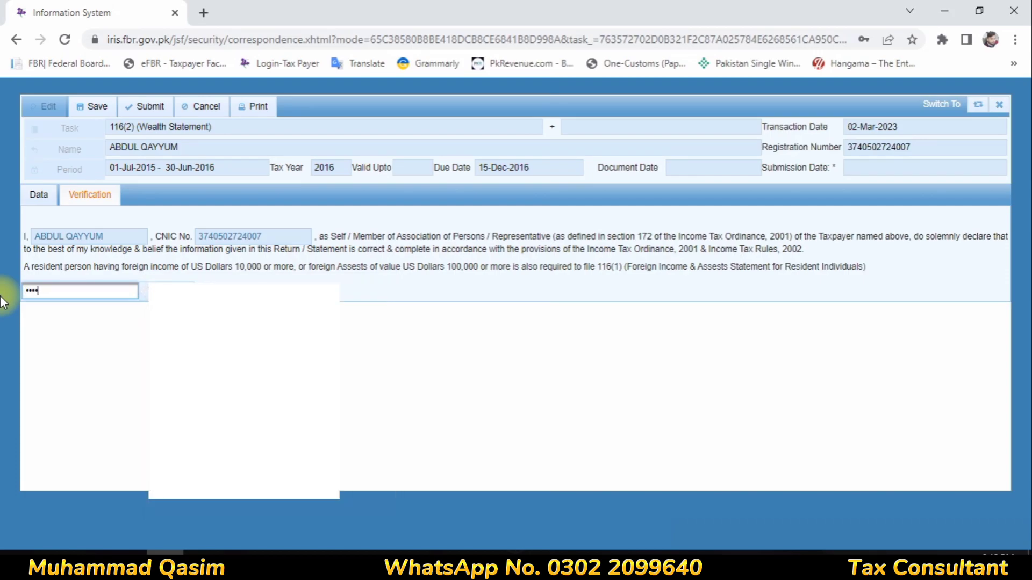
click(161, 293)
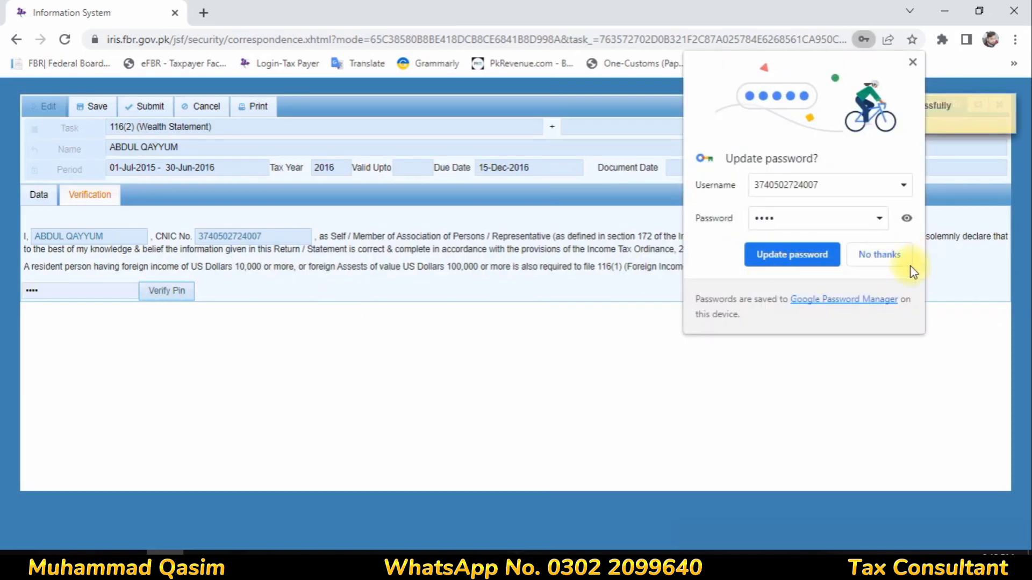
- Decline the browser's save-PIN prompt, then save, submit and confirm the wealth statement
click(899, 259)
click(87, 114)
click(140, 110)
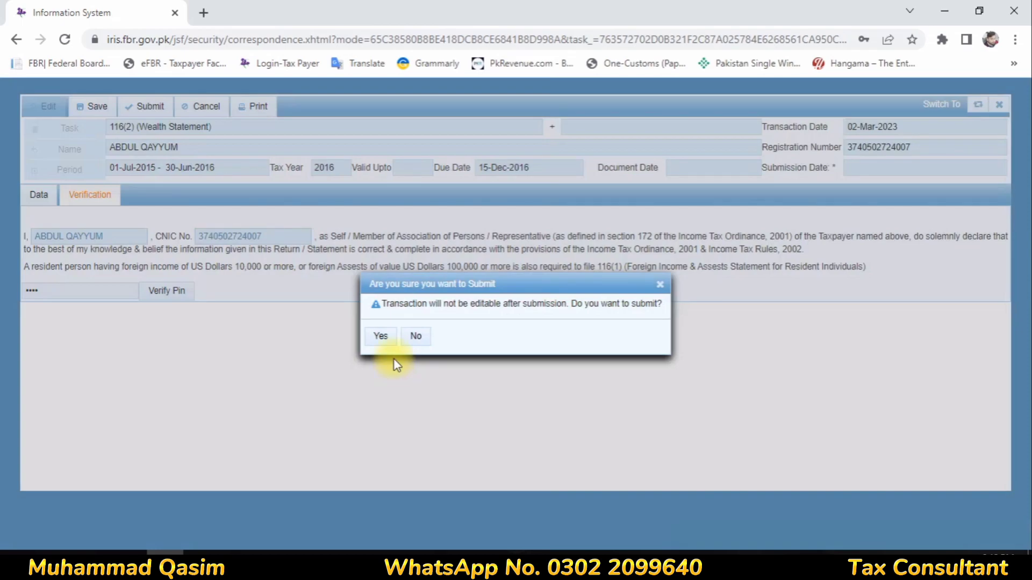
click(385, 337)
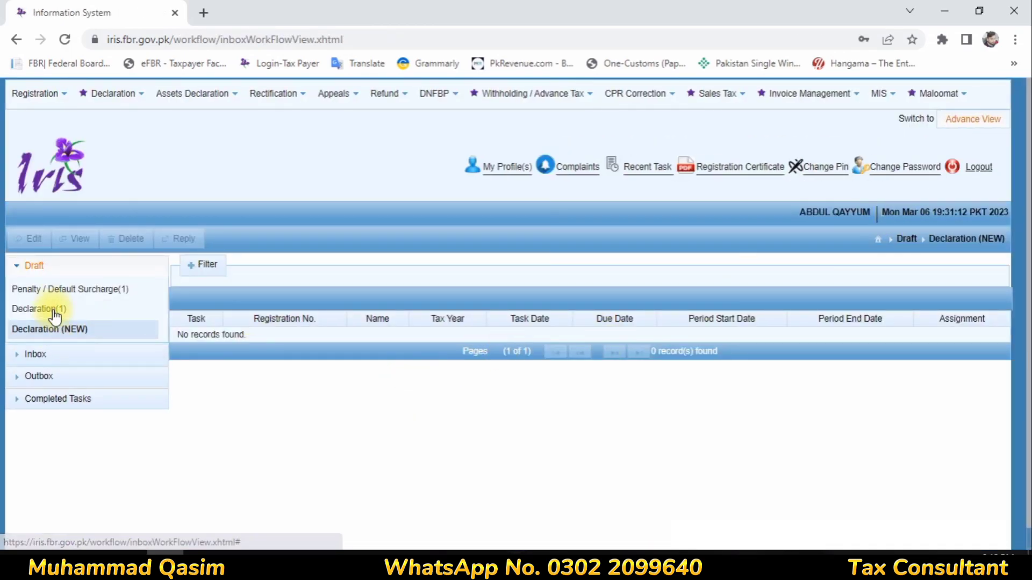
- Open the tax year 2016 114(4) return from Draft declarations and try submitting it
click(51, 289)
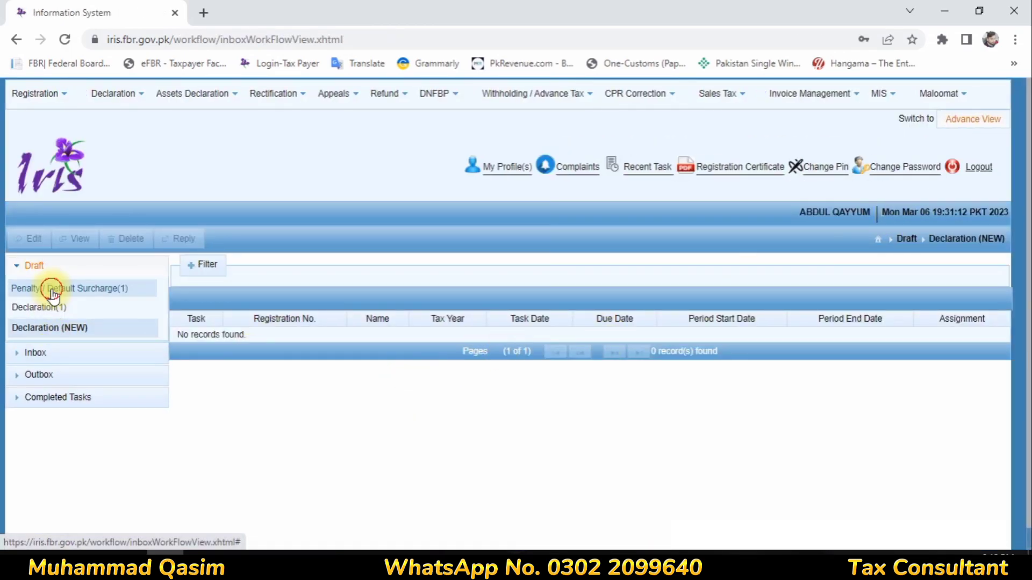
click(40, 312)
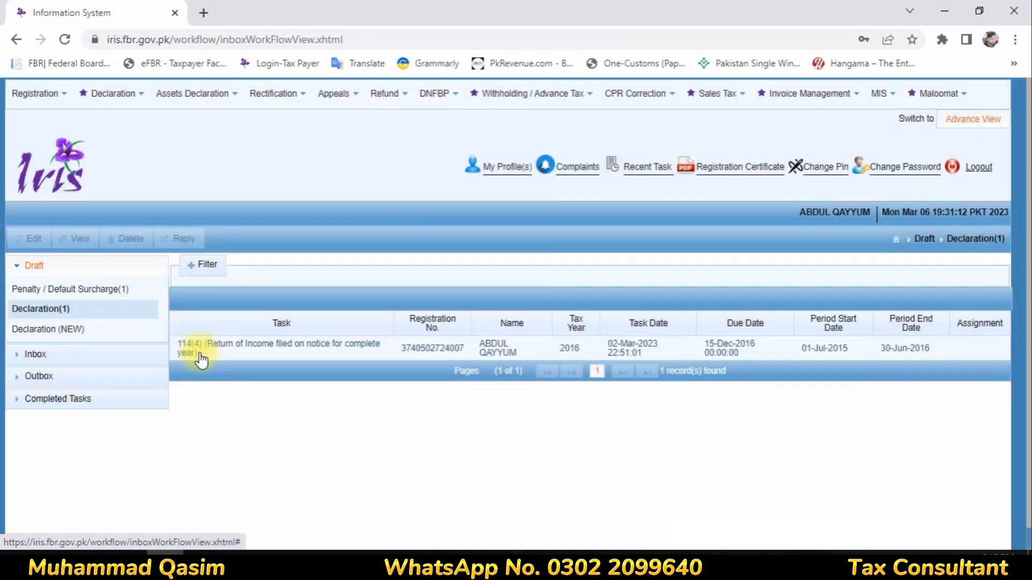
click(199, 353)
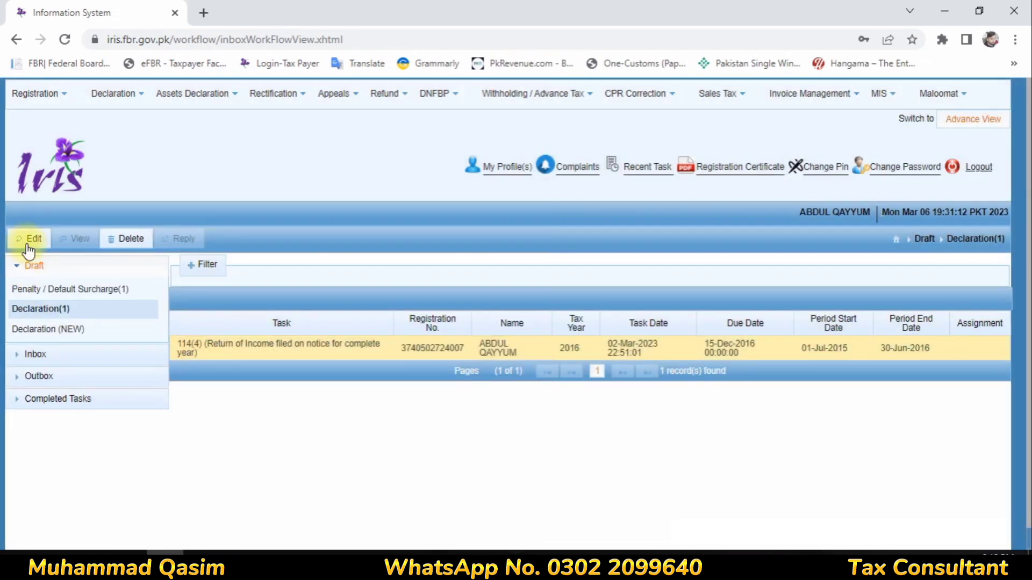
click(27, 245)
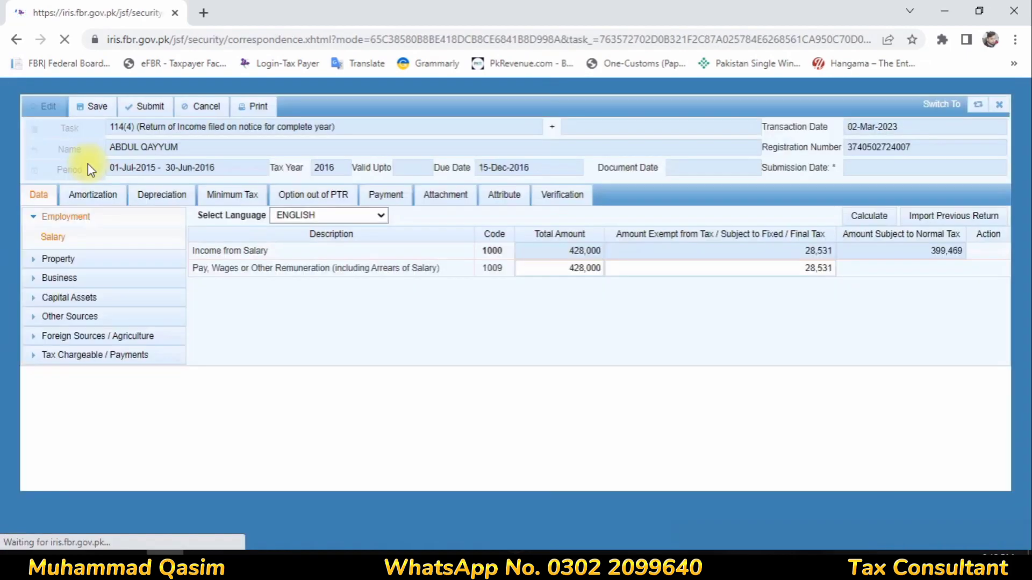
click(143, 106)
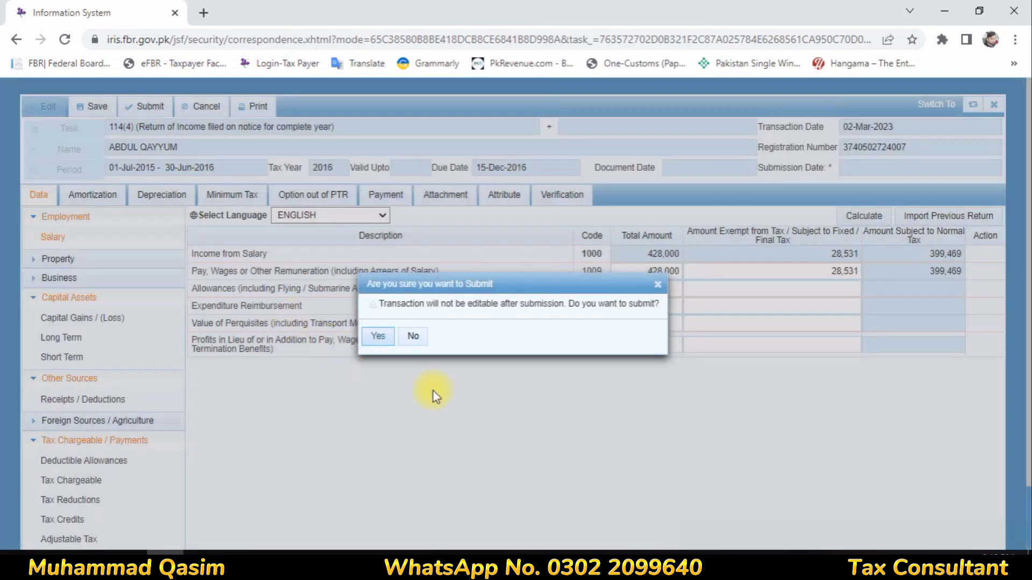
click(378, 336)
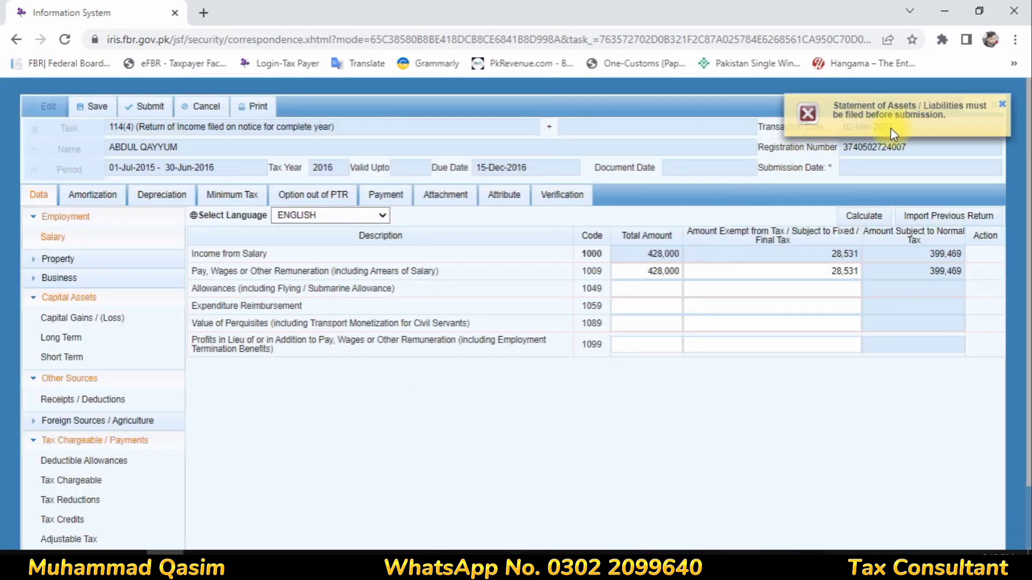
- Dismiss the missing assets statement error, close the return without saving, and open the downloaded declaration PDF
click(1003, 105)
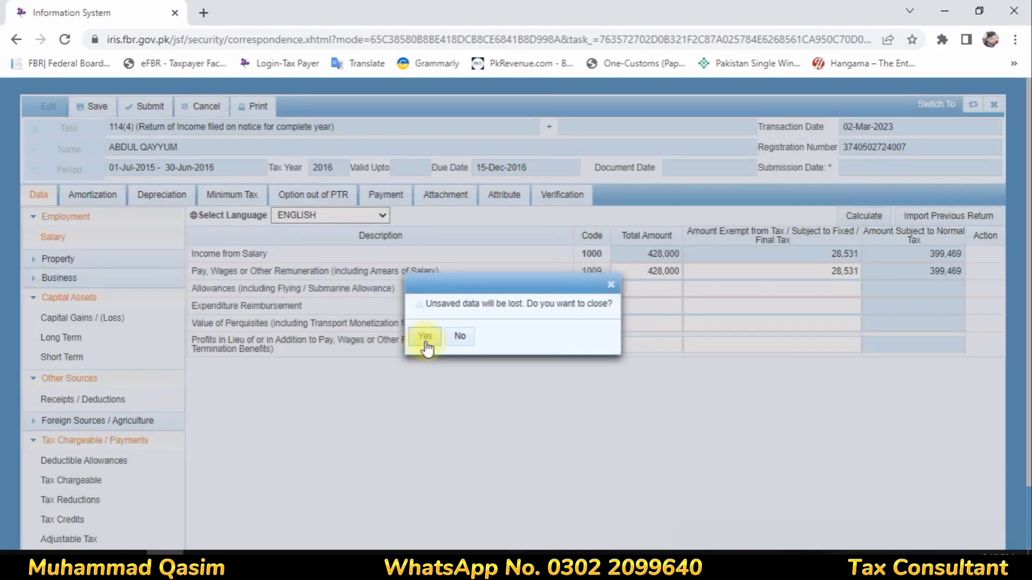
click(425, 336)
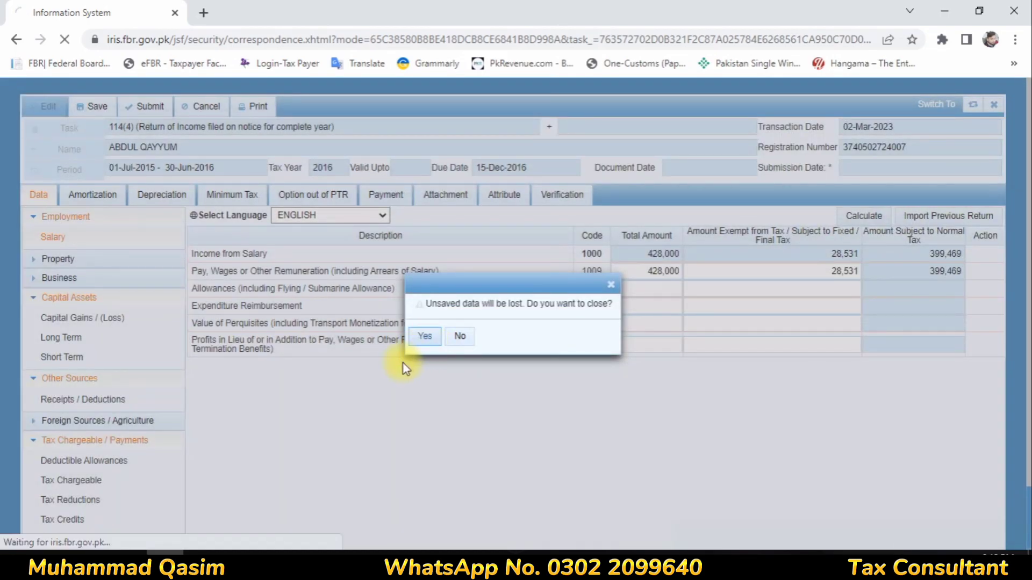
click(127, 562)
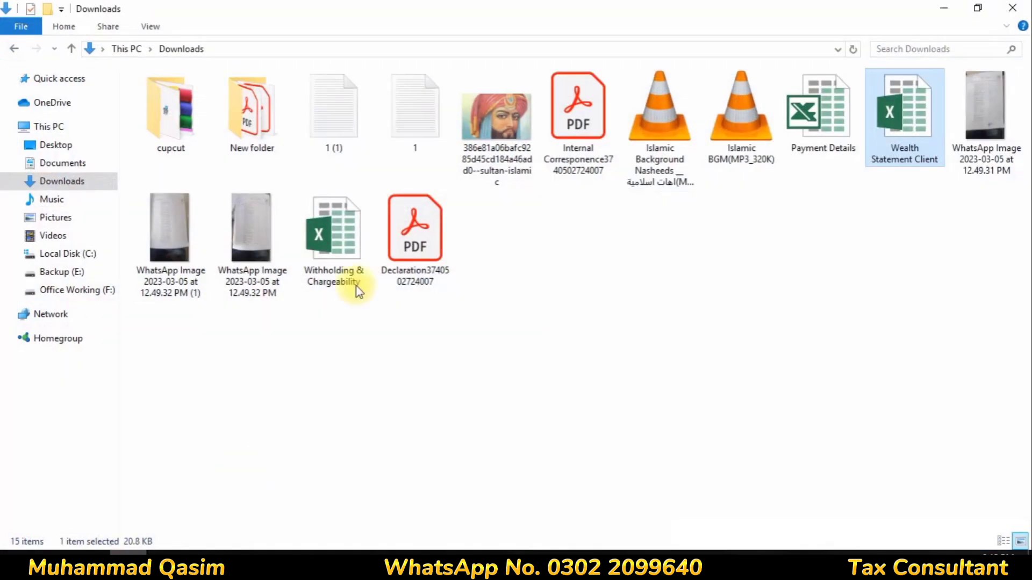
double_click(433, 266)
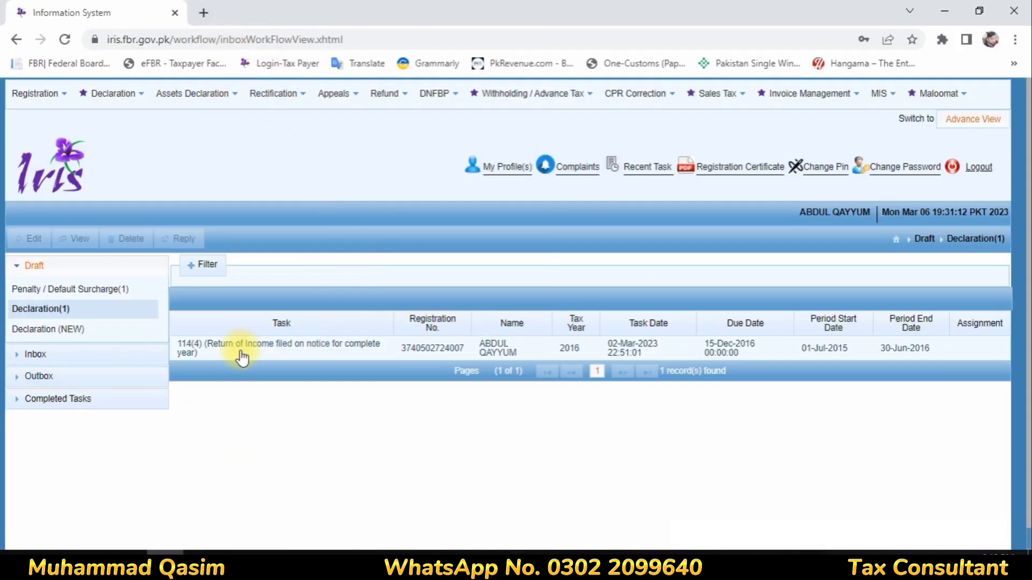
- Browse the Draft, Outbox and Completed Tasks folders and reload the task inbox
click(86, 401)
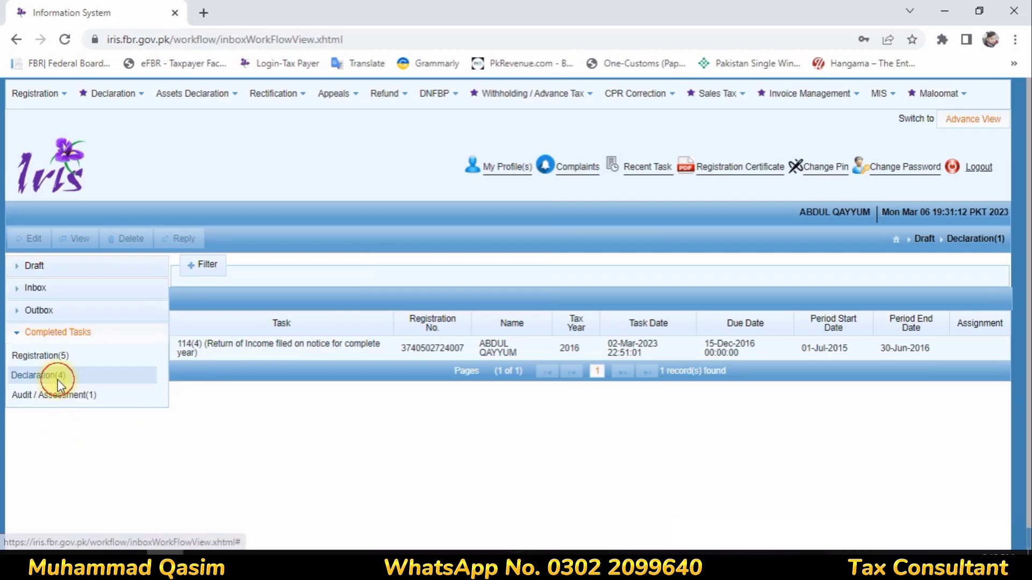
click(58, 378)
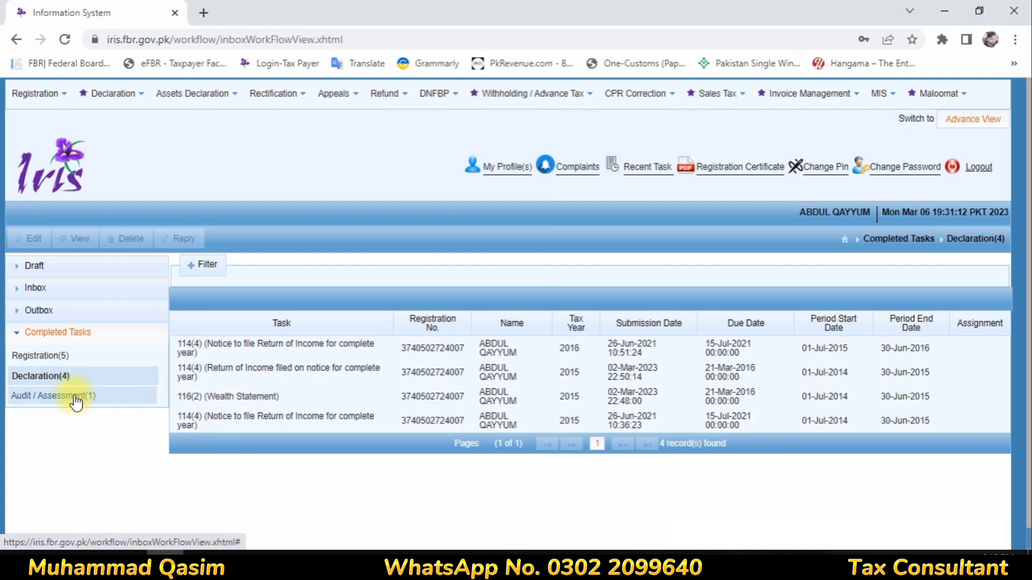
click(67, 41)
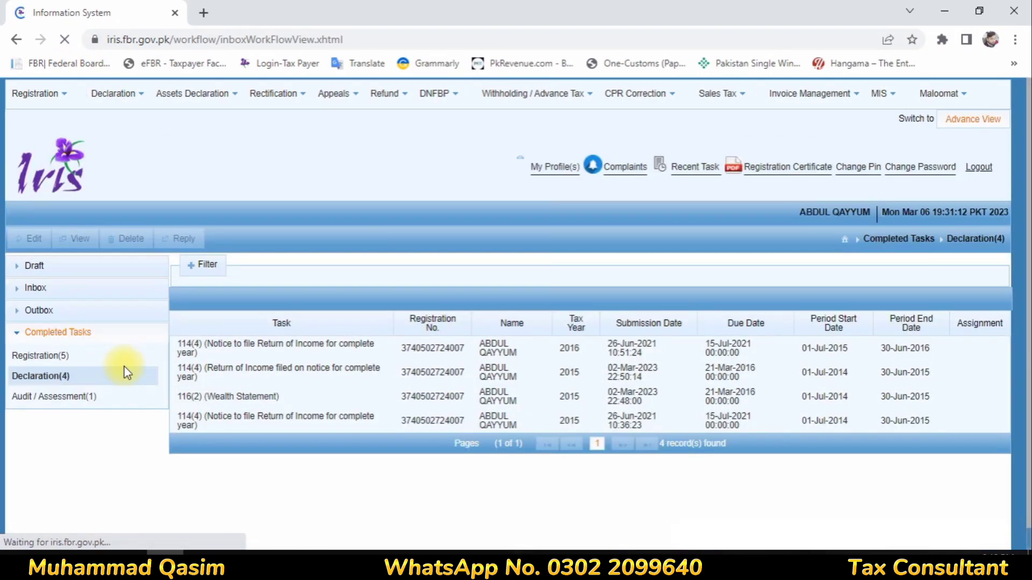
click(49, 266)
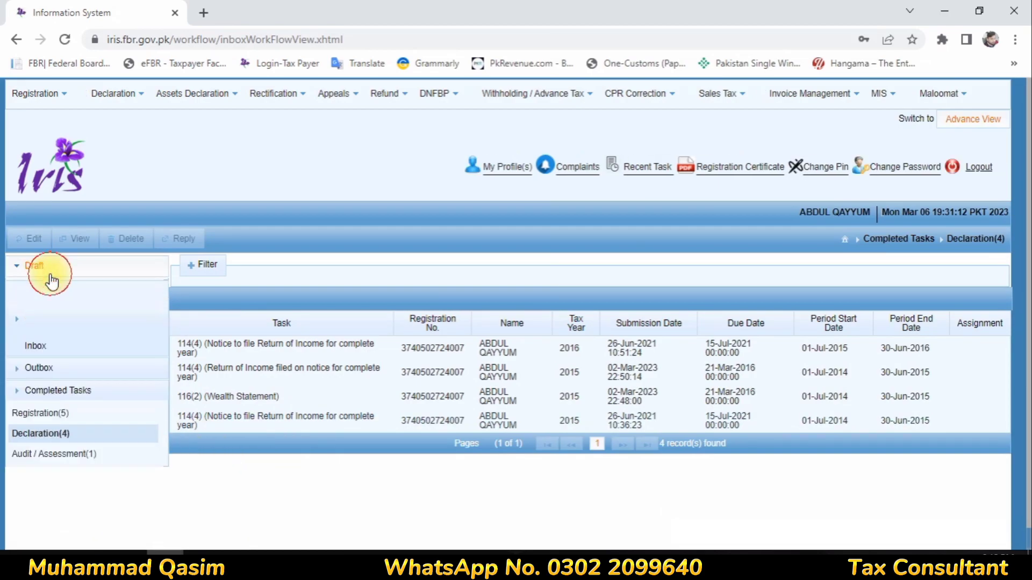
click(62, 309)
click(62, 290)
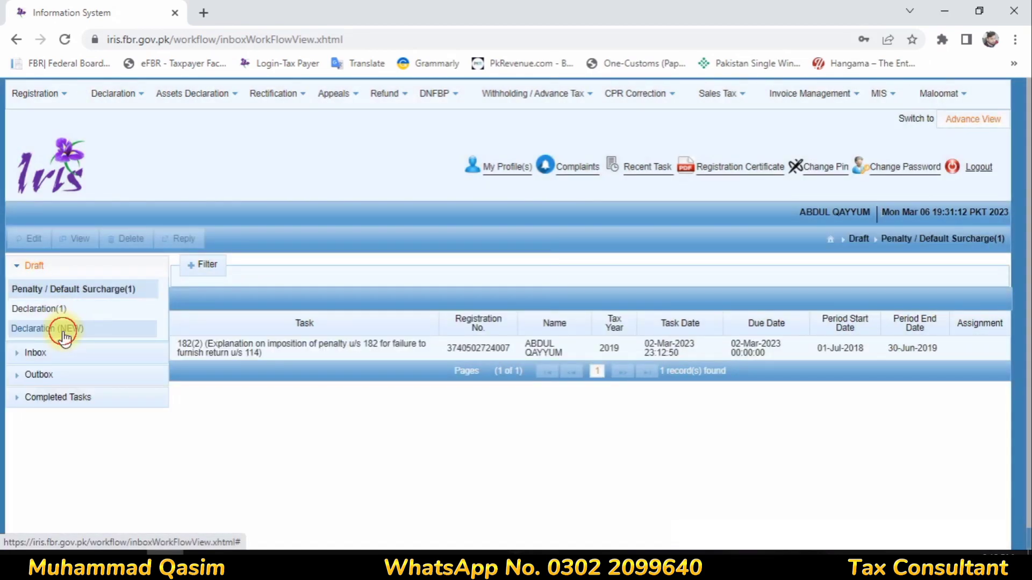
click(65, 329)
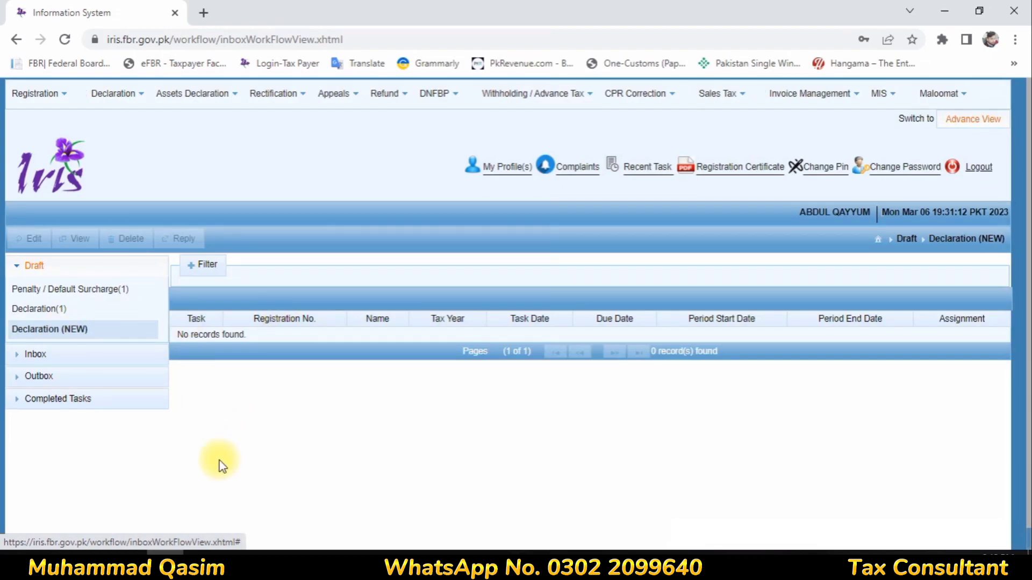
click(59, 376)
click(67, 340)
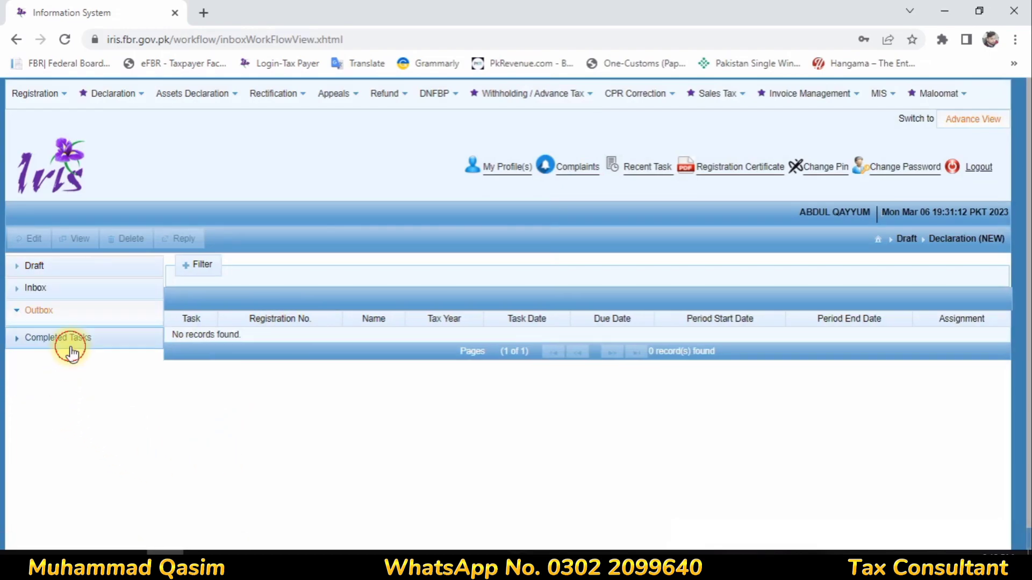
click(68, 379)
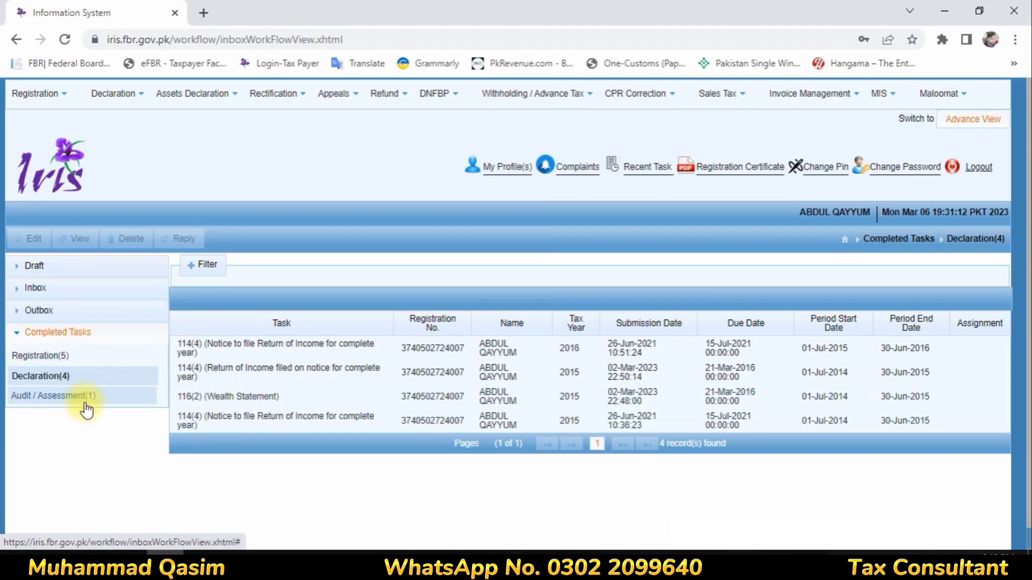
click(81, 398)
click(65, 40)
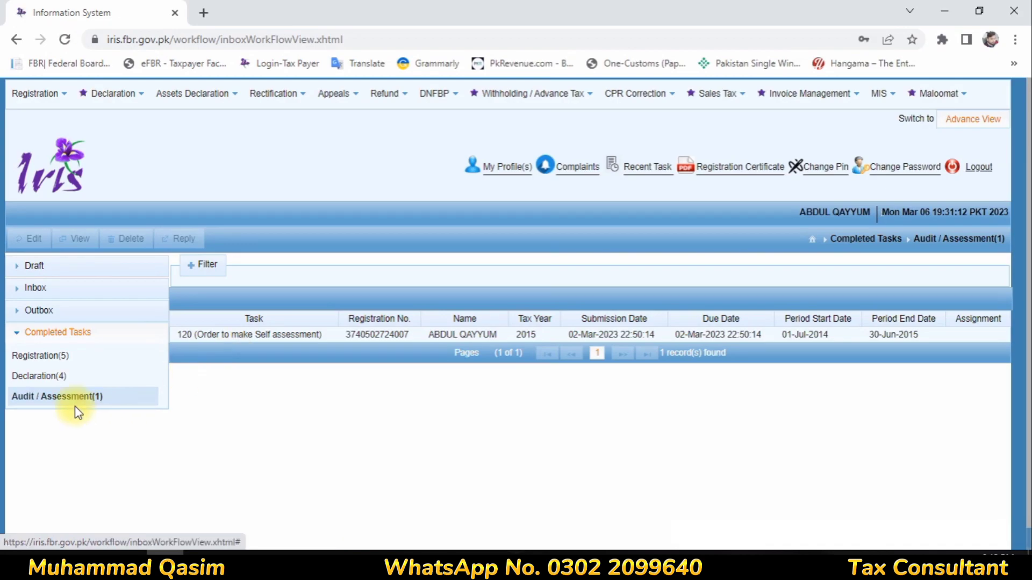
- Open the tax year 2016 114(4) return from Draft declarations for editing
click(39, 268)
click(58, 307)
click(224, 344)
click(43, 238)
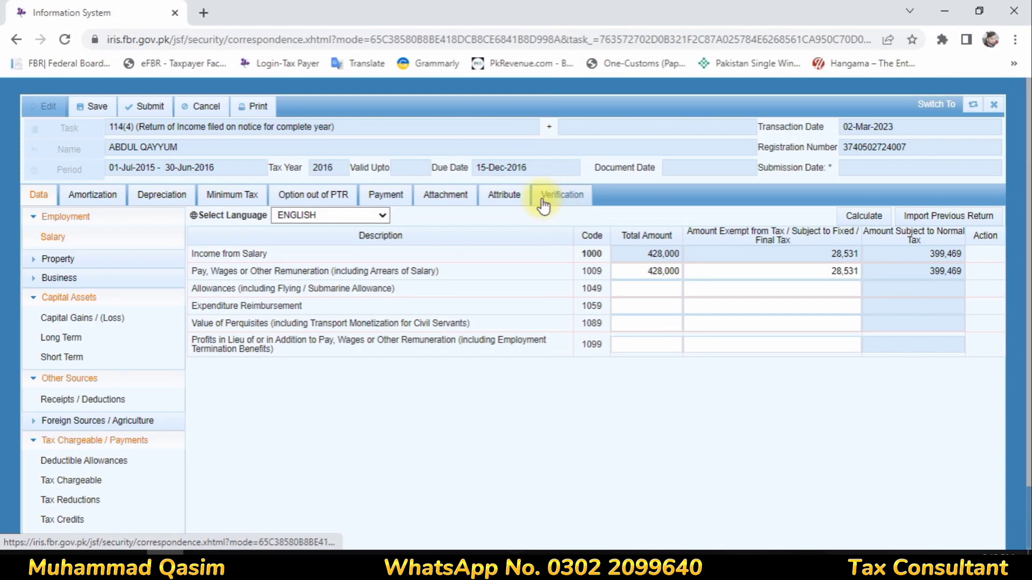
- Enter and verify the PIN on the 2016 return's Verification tab, dismissing the browser's password prompt
click(544, 203)
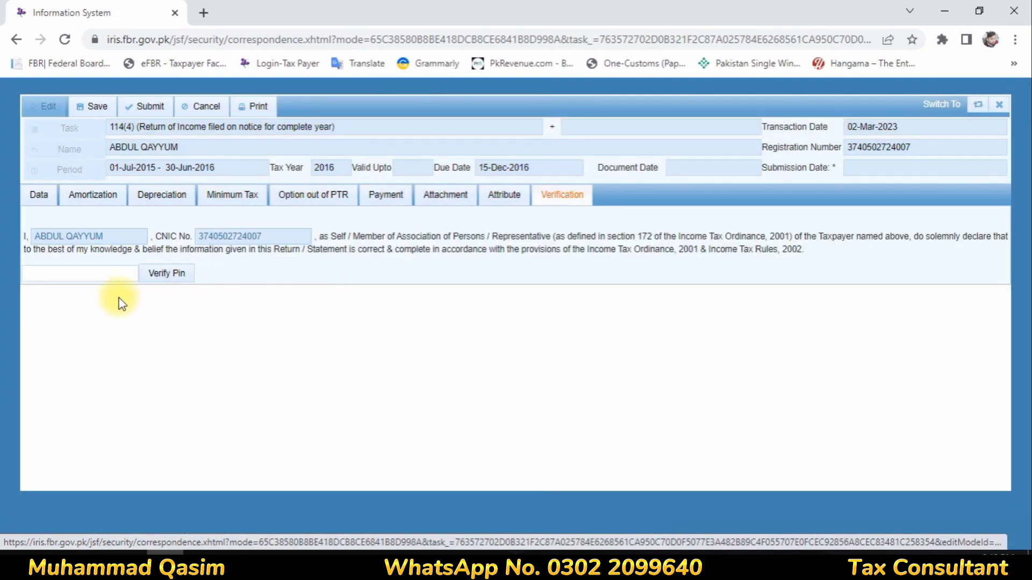
click(93, 274)
key(BackSpace)
key(BackSpace)
key(BackSpace)
key(BackSpace)
text(****)
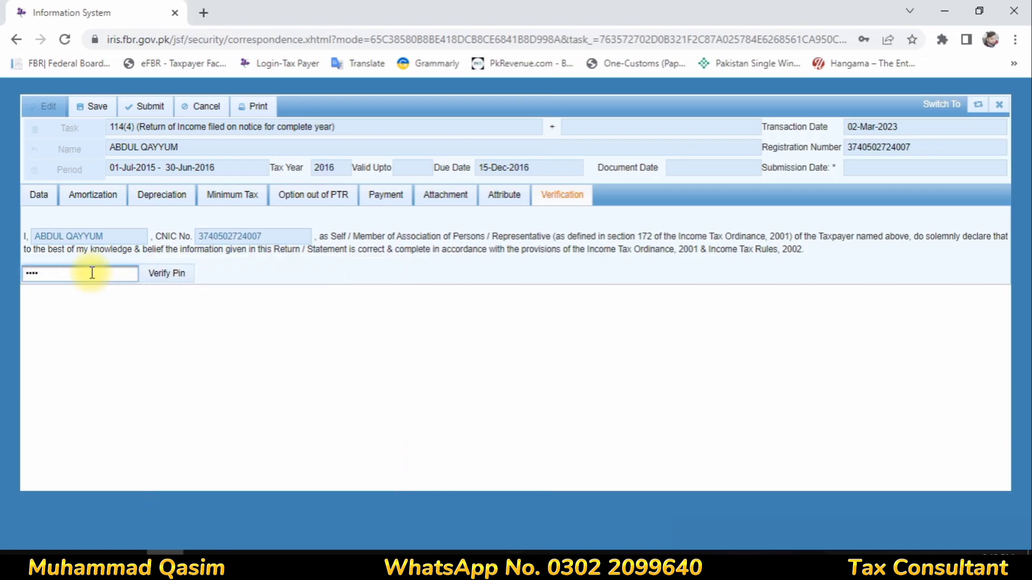
click(163, 277)
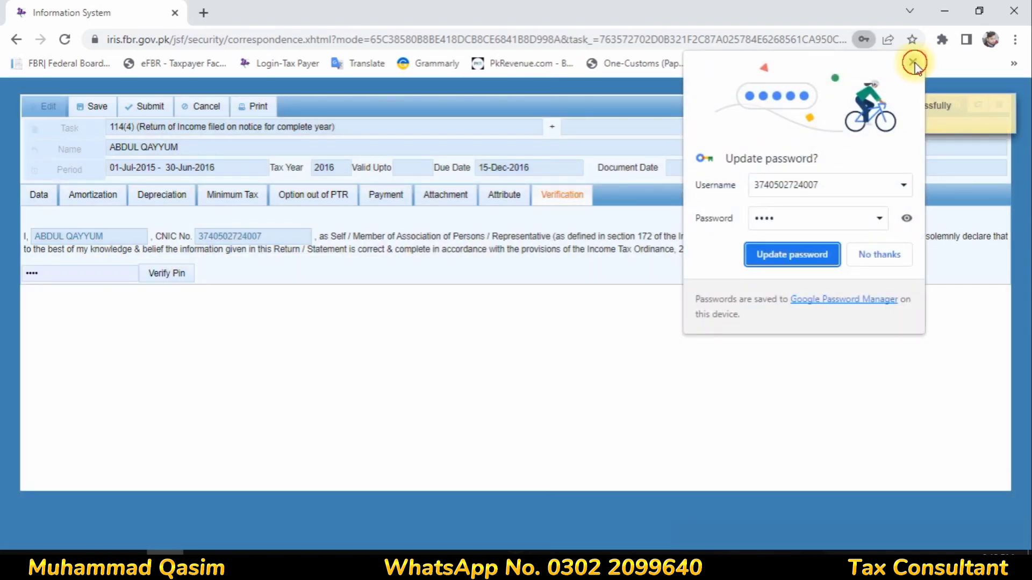
click(914, 64)
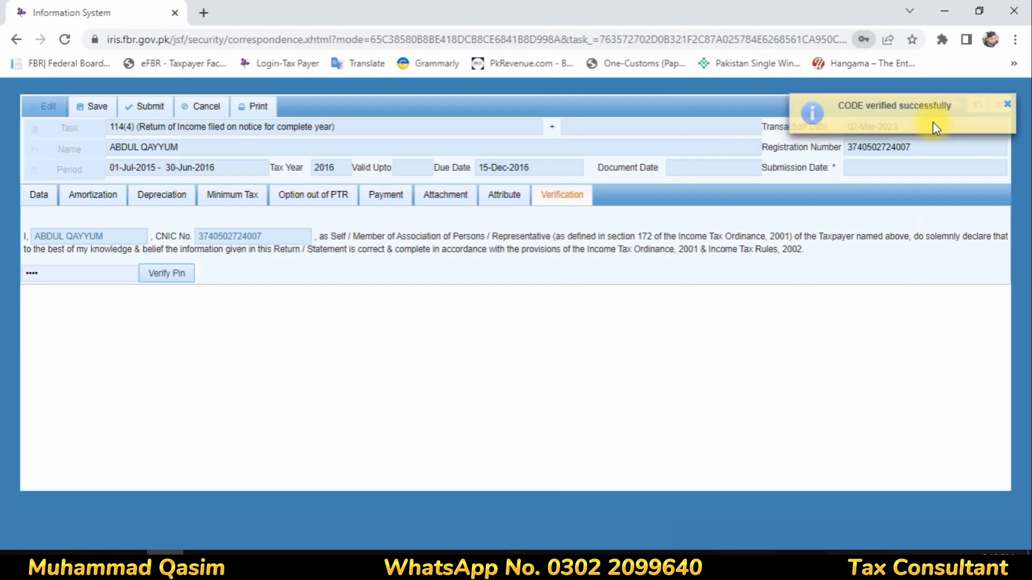
- Save the verified 2016 return, submit it and confirm
click(95, 106)
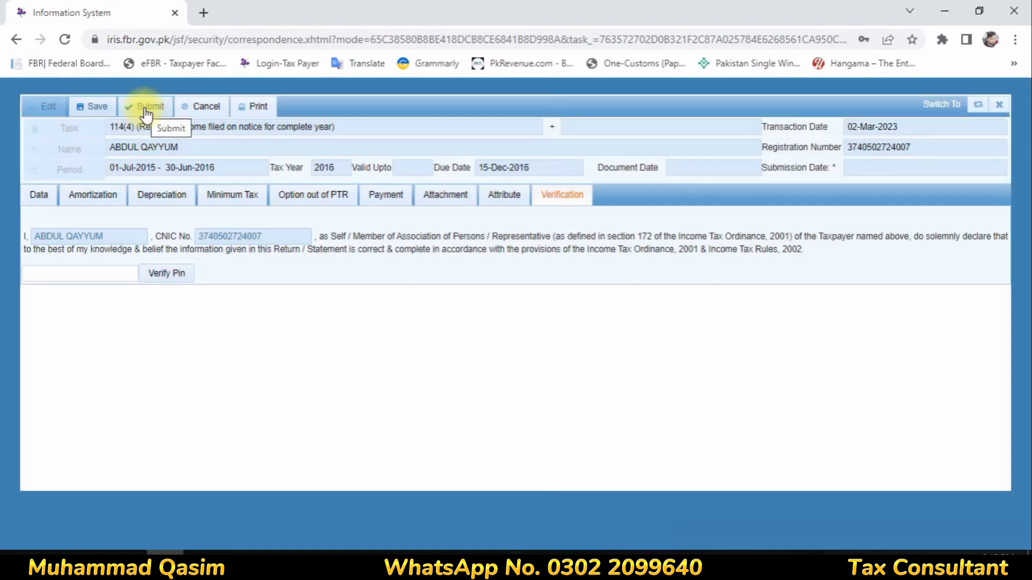
click(145, 106)
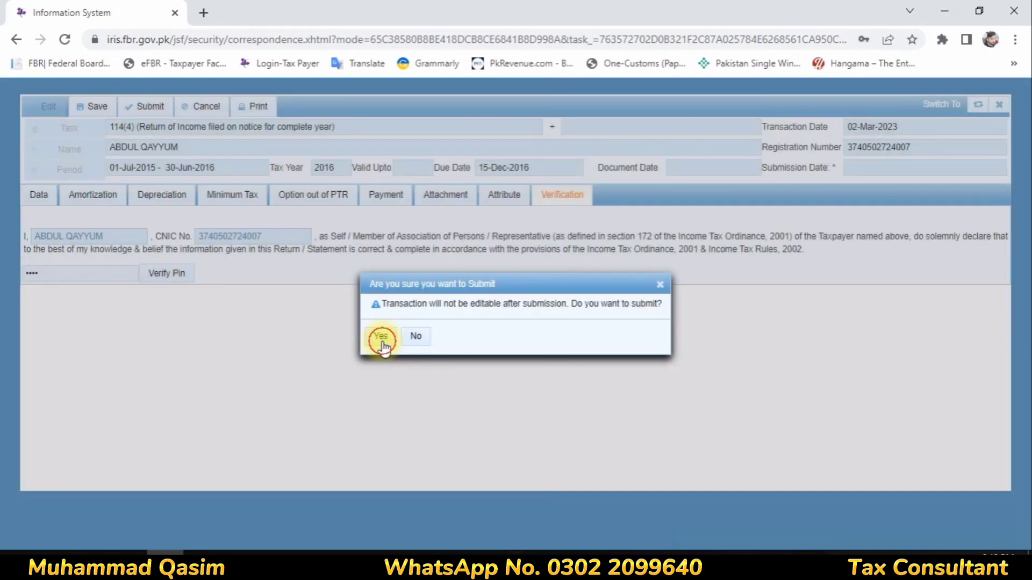
click(381, 337)
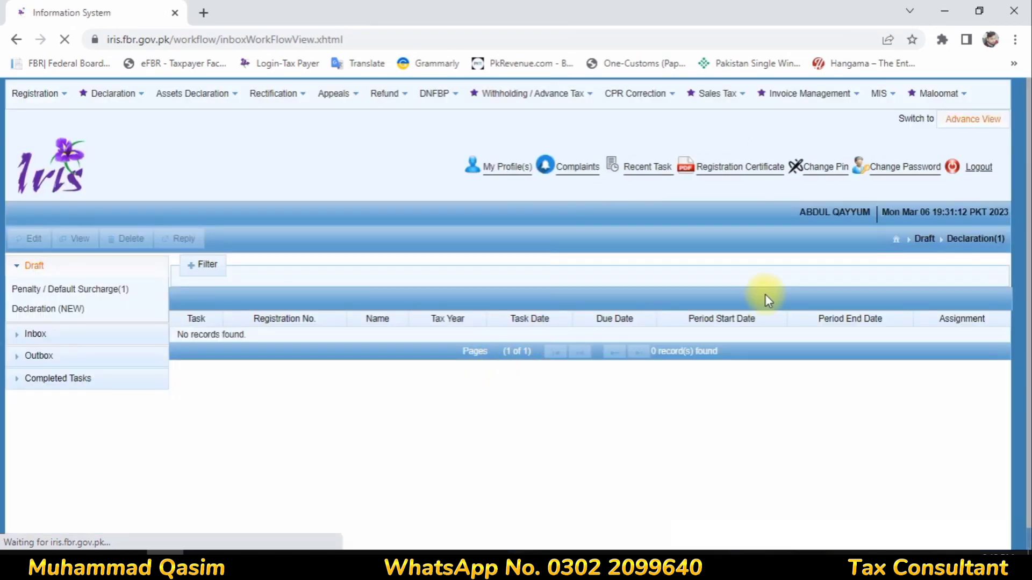
- Open the 2016 116(2) wealth statement from Completed declarations and print it to PDF
click(57, 360)
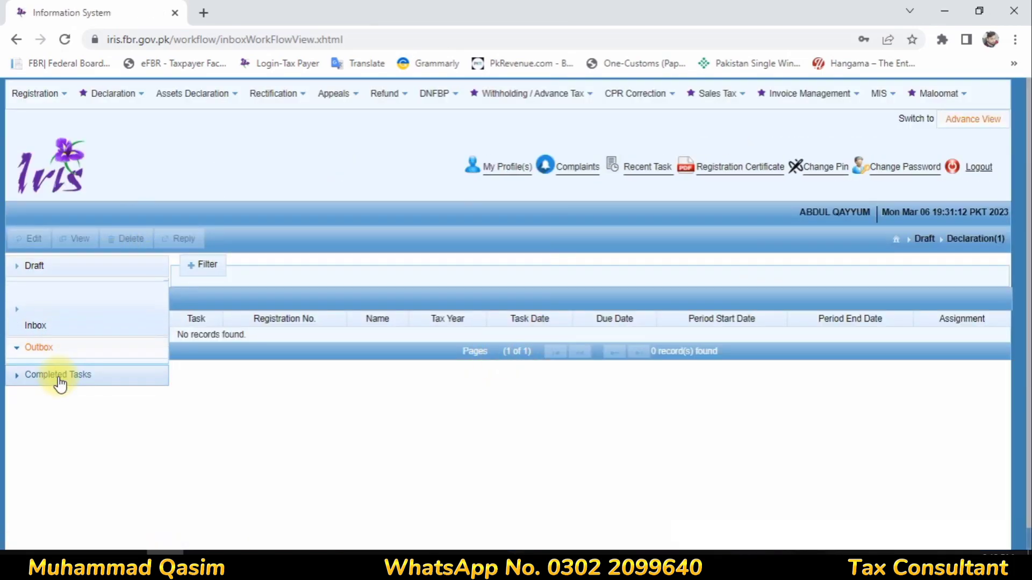
click(59, 380)
click(63, 374)
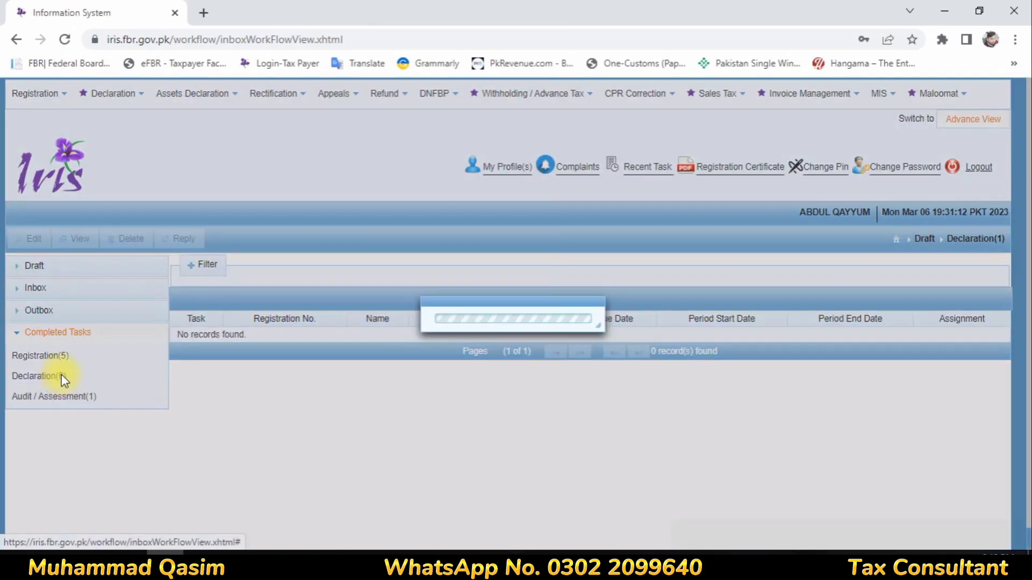
click(577, 376)
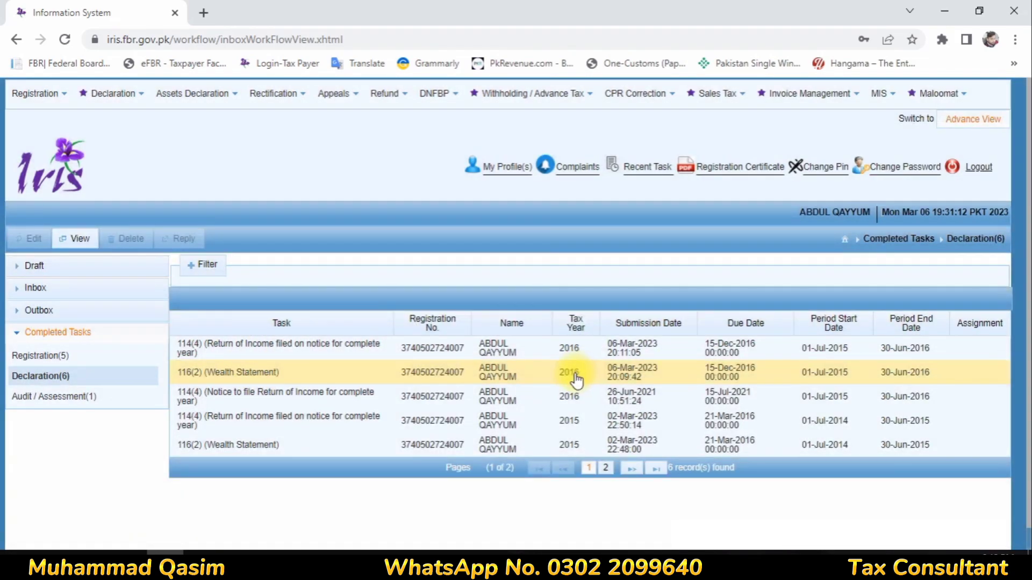
click(78, 239)
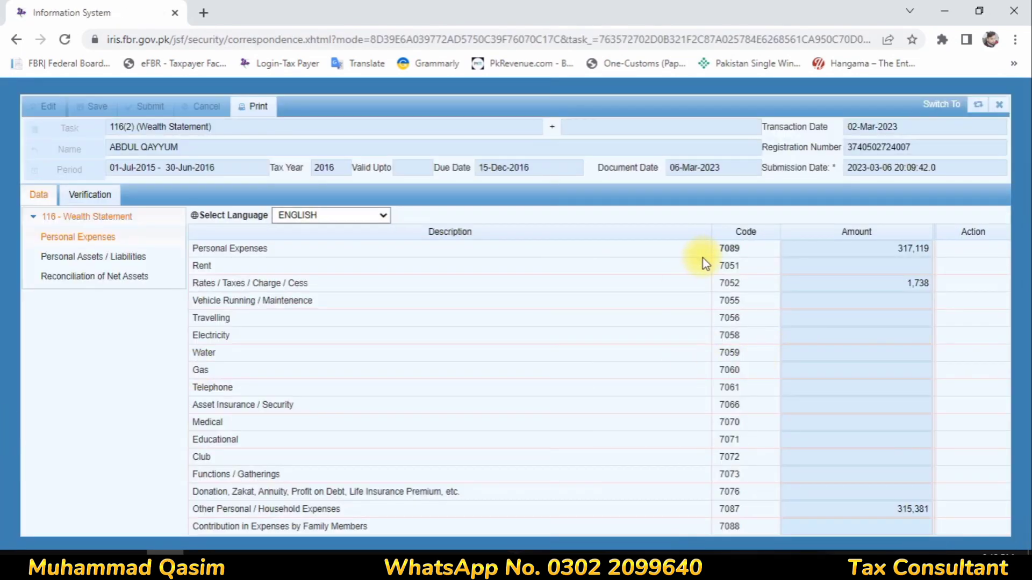
click(256, 102)
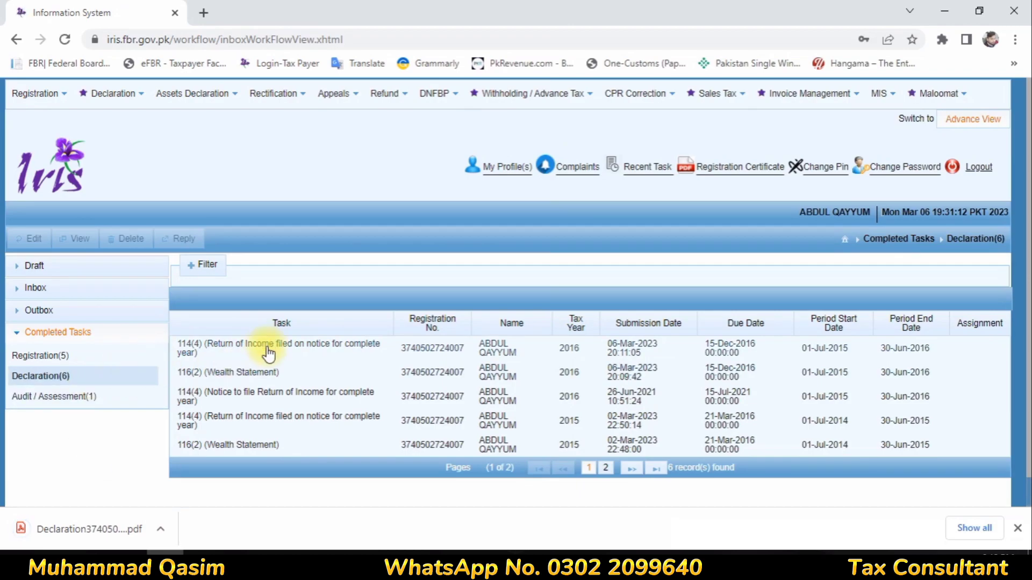
- Print the 2016 wealth statement again, then view the submitted 2016 114(4) return read-only
click(225, 376)
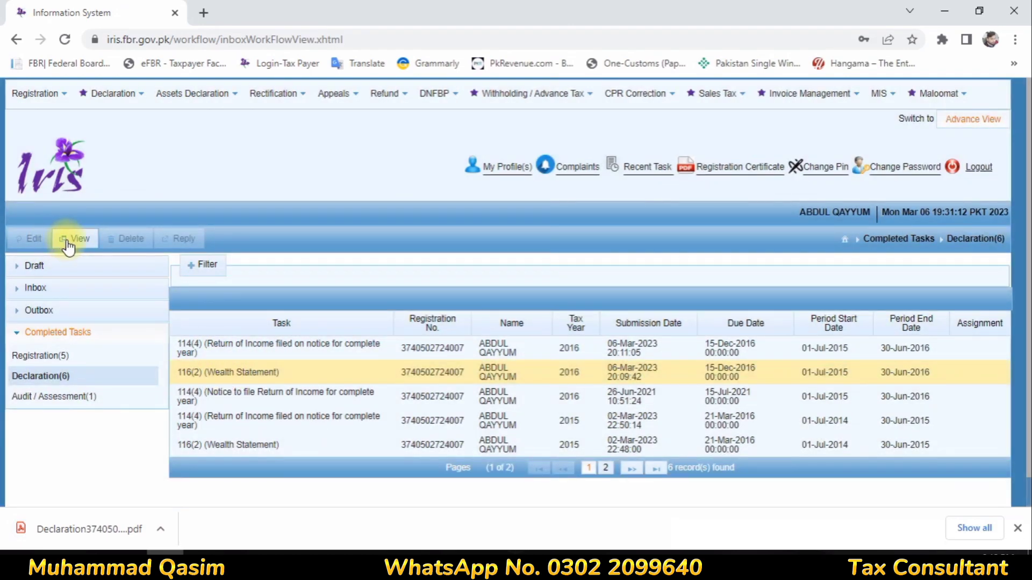
click(68, 243)
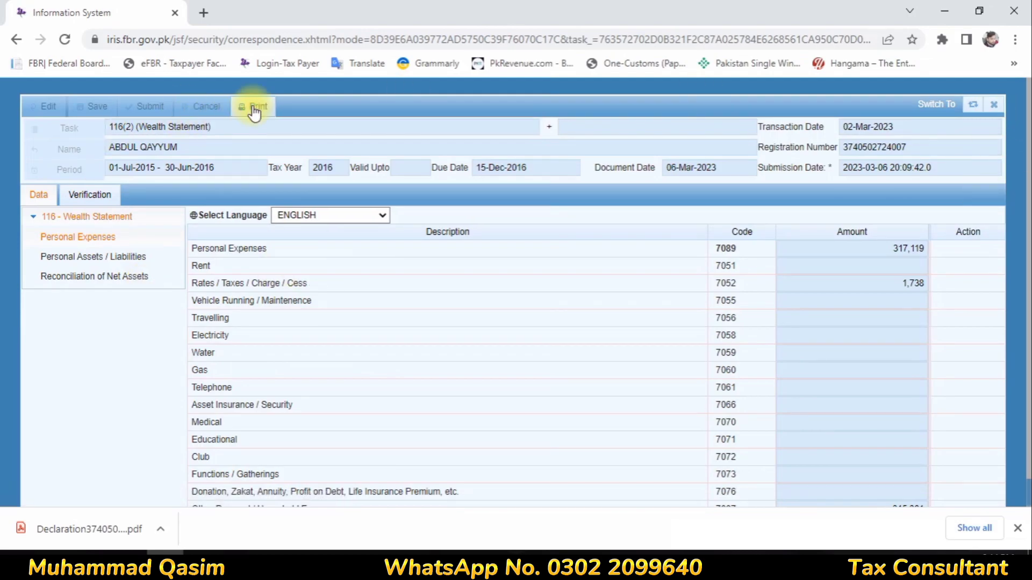
click(255, 110)
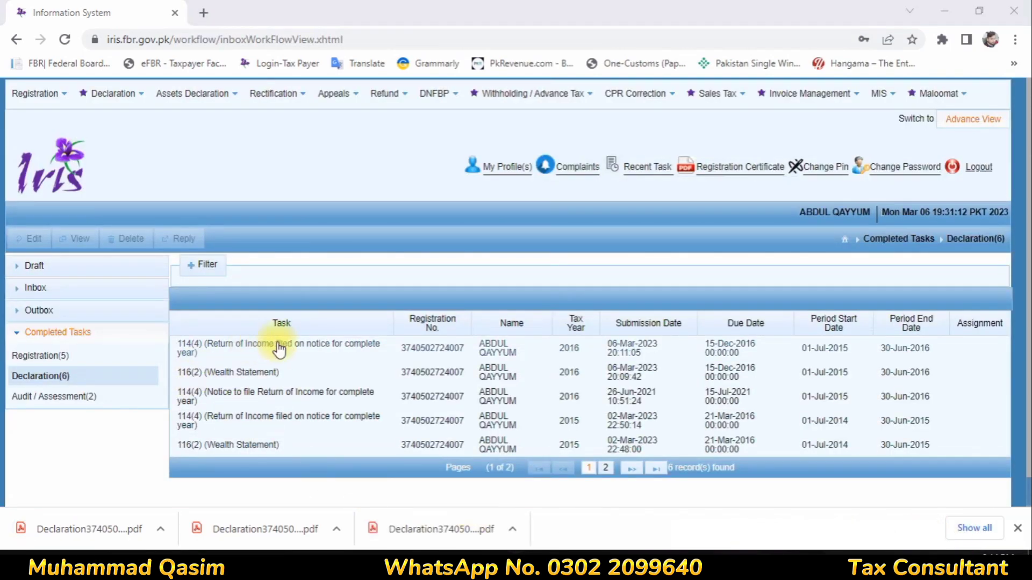
click(458, 349)
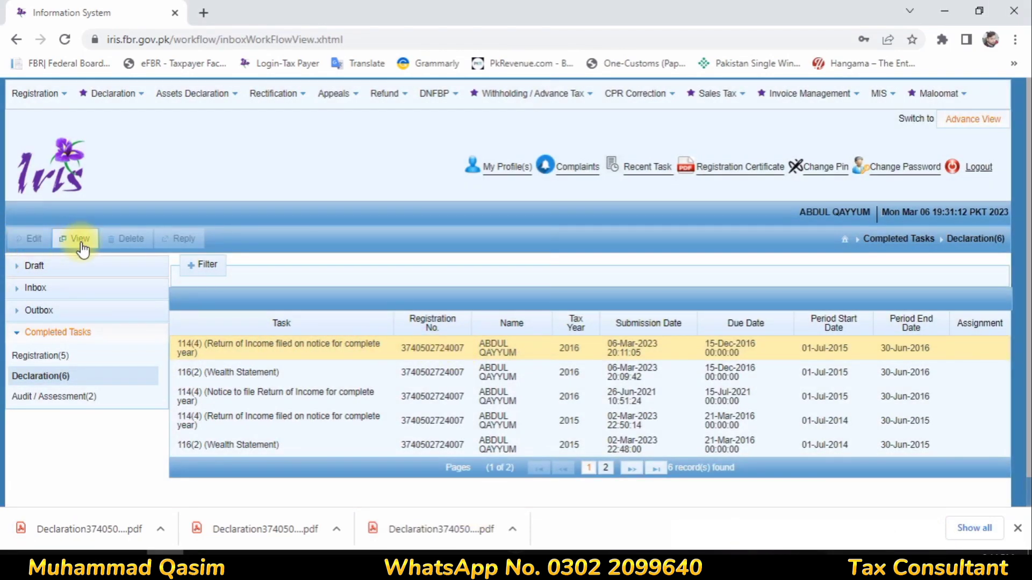
click(81, 243)
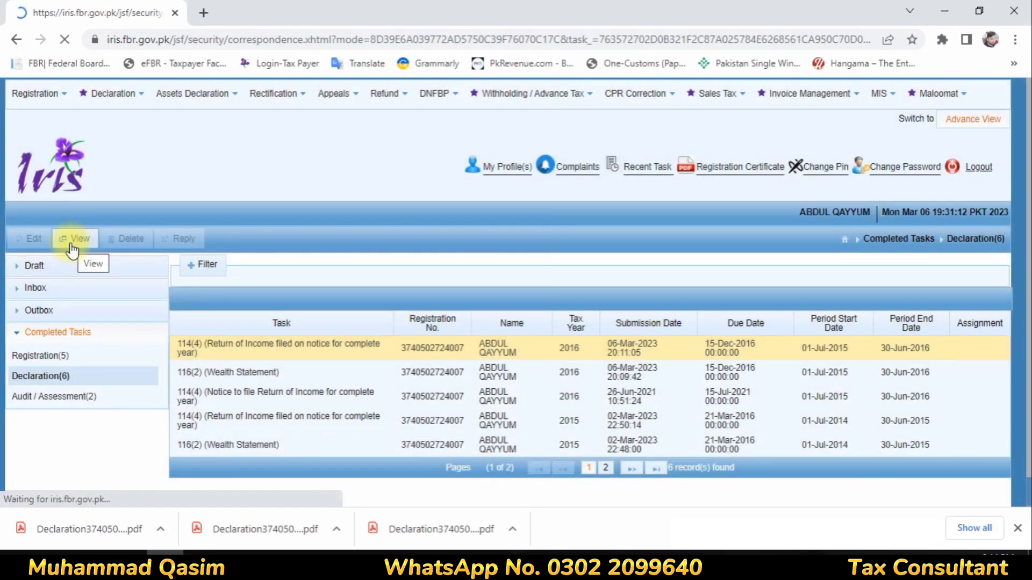